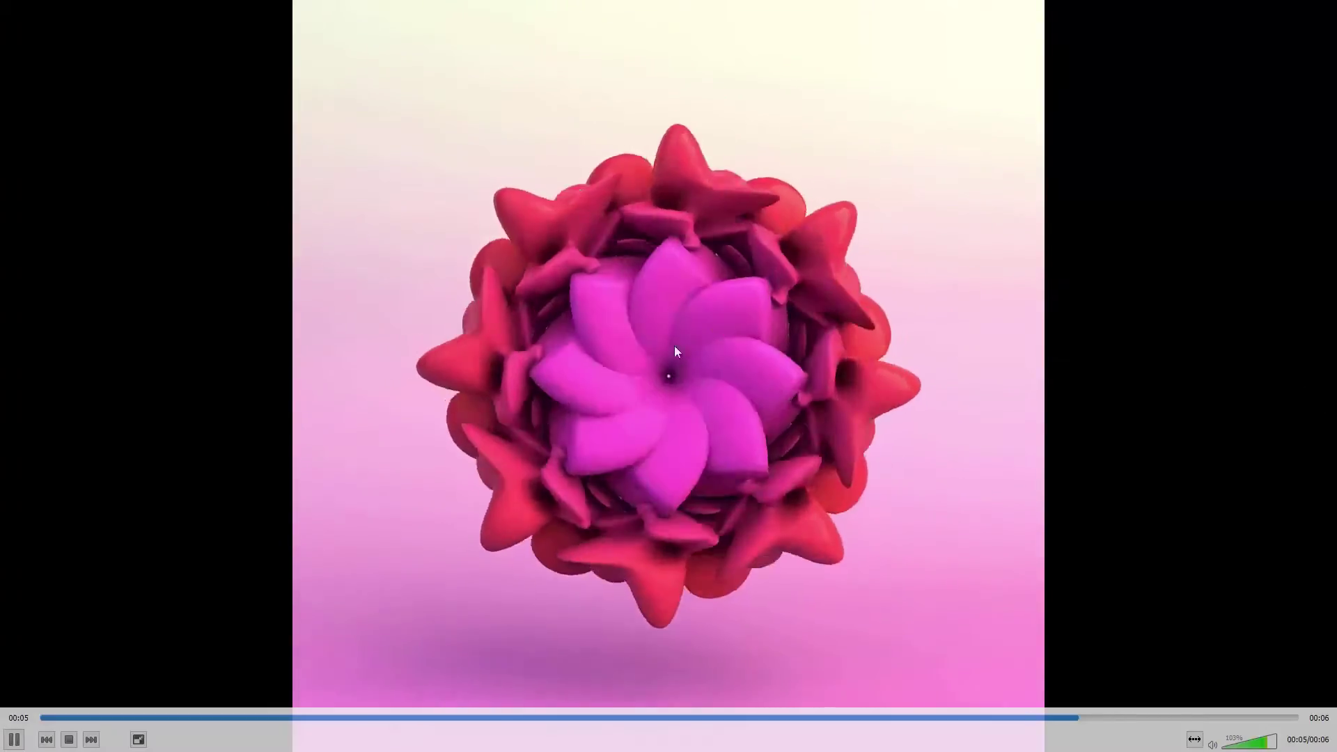
Step: Close the 4 final.mp4 preview of the finished flower and switch to the web browser
{"action": "double_click", "coordinate": [631, 289]}
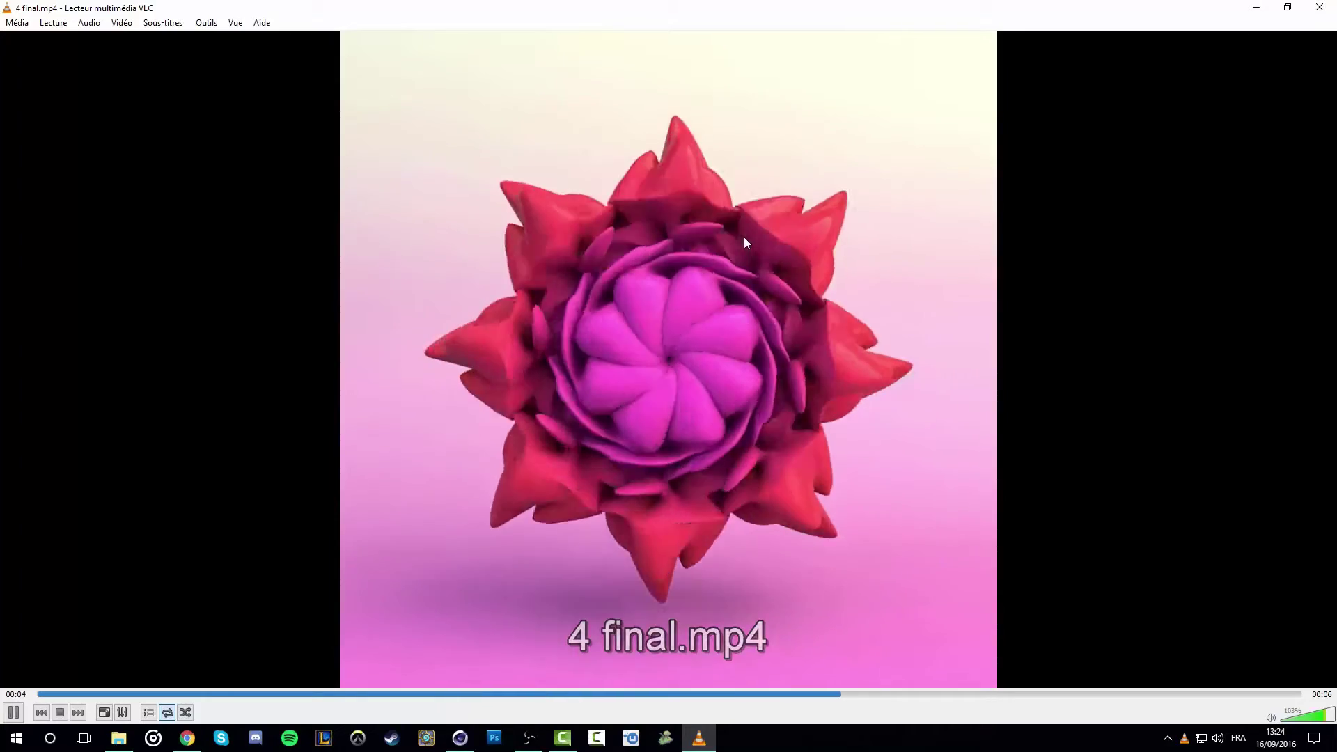
{"action": "left_click", "coordinate": [1320, 7]}
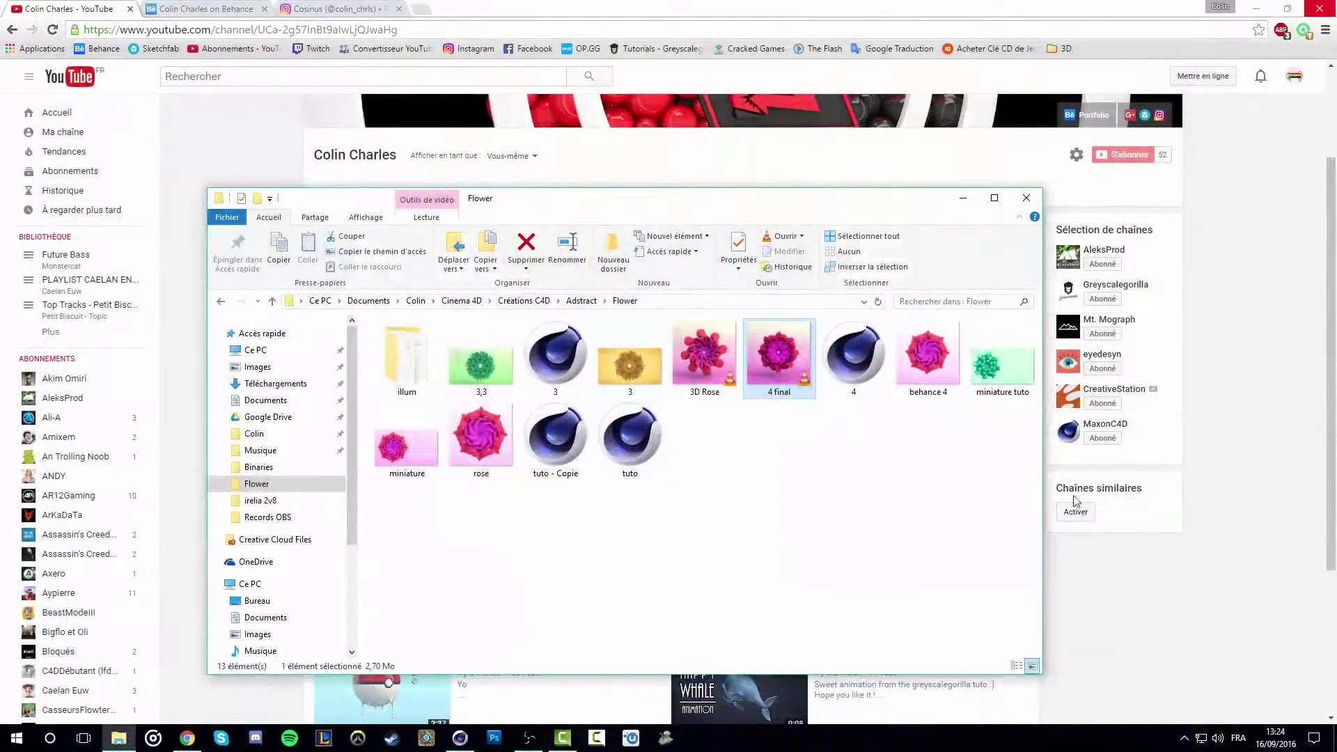
{"action": "left_click", "coordinate": [1113, 596]}
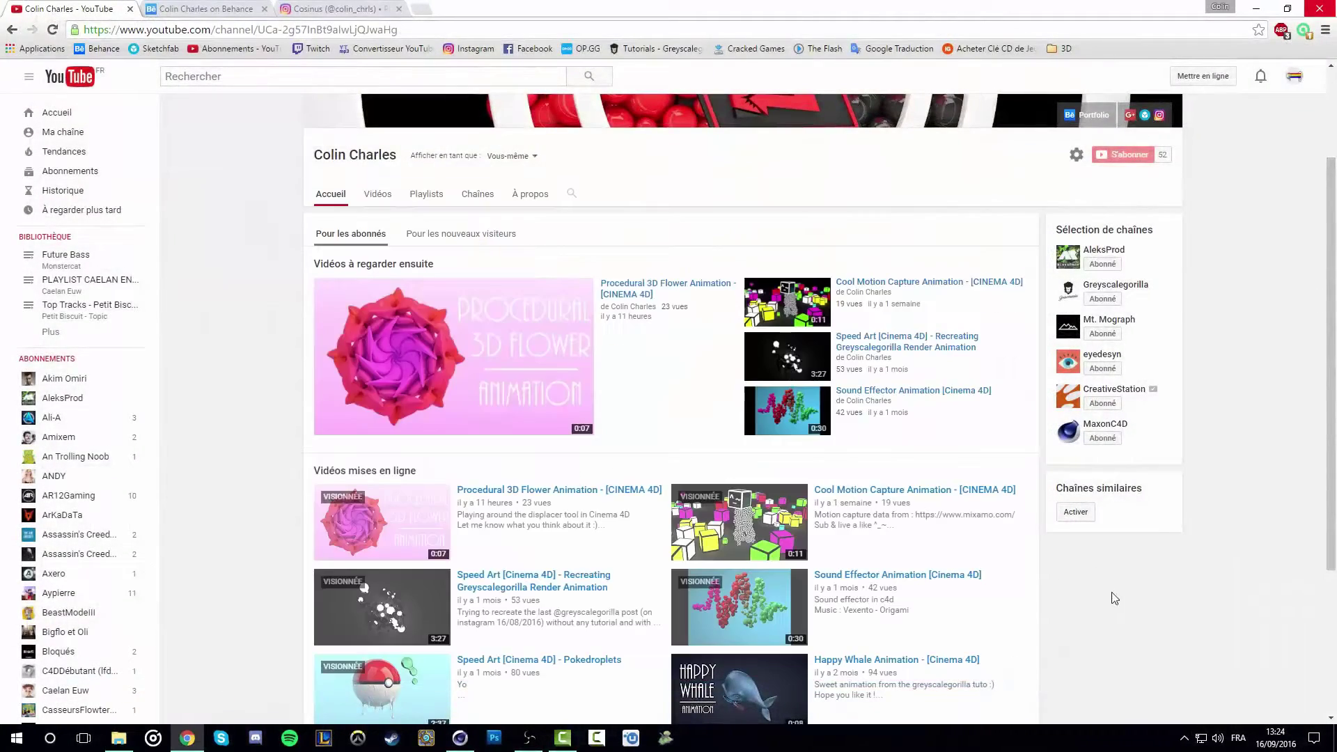
Step: Browse the 3D artwork on the Behance profile and the Instagram page
{"action": "left_click", "coordinate": [229, 8]}
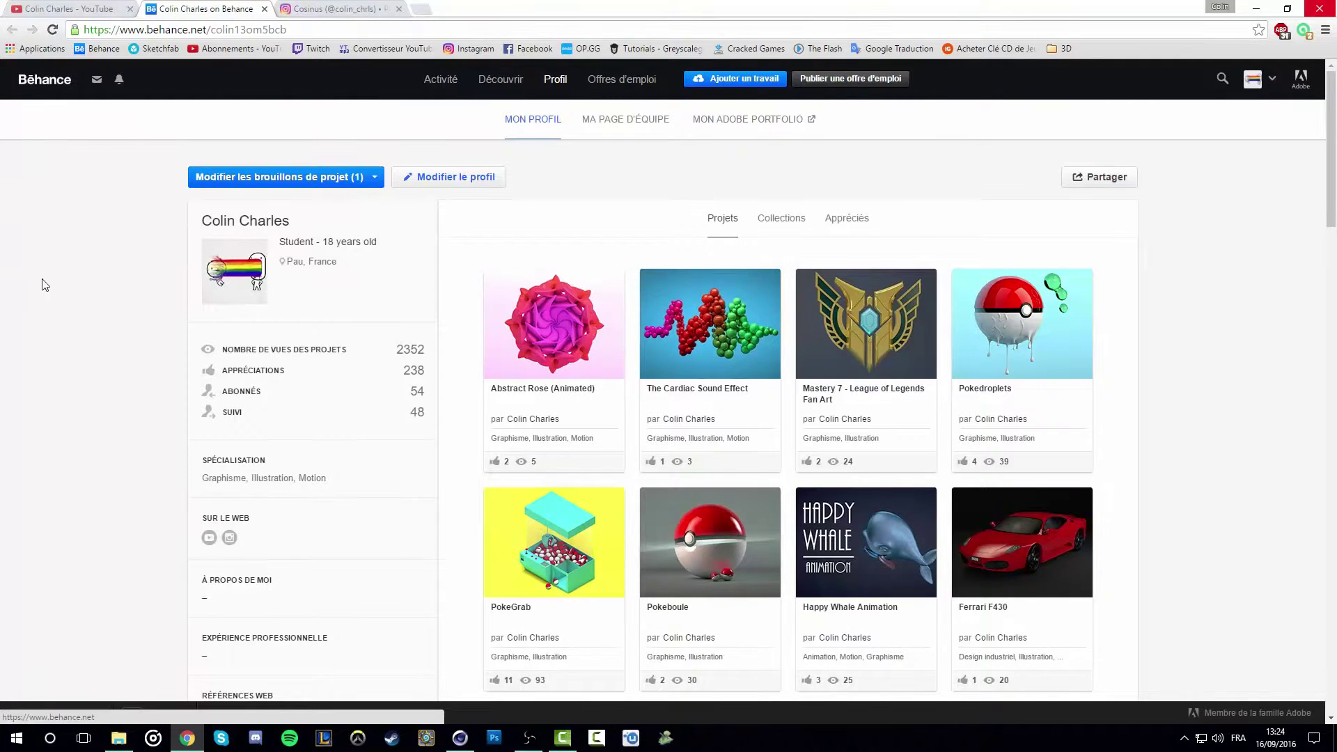
{"action": "scroll", "coordinate": [60, 299], "scroll_direction": "down", "scroll_amount": 12}
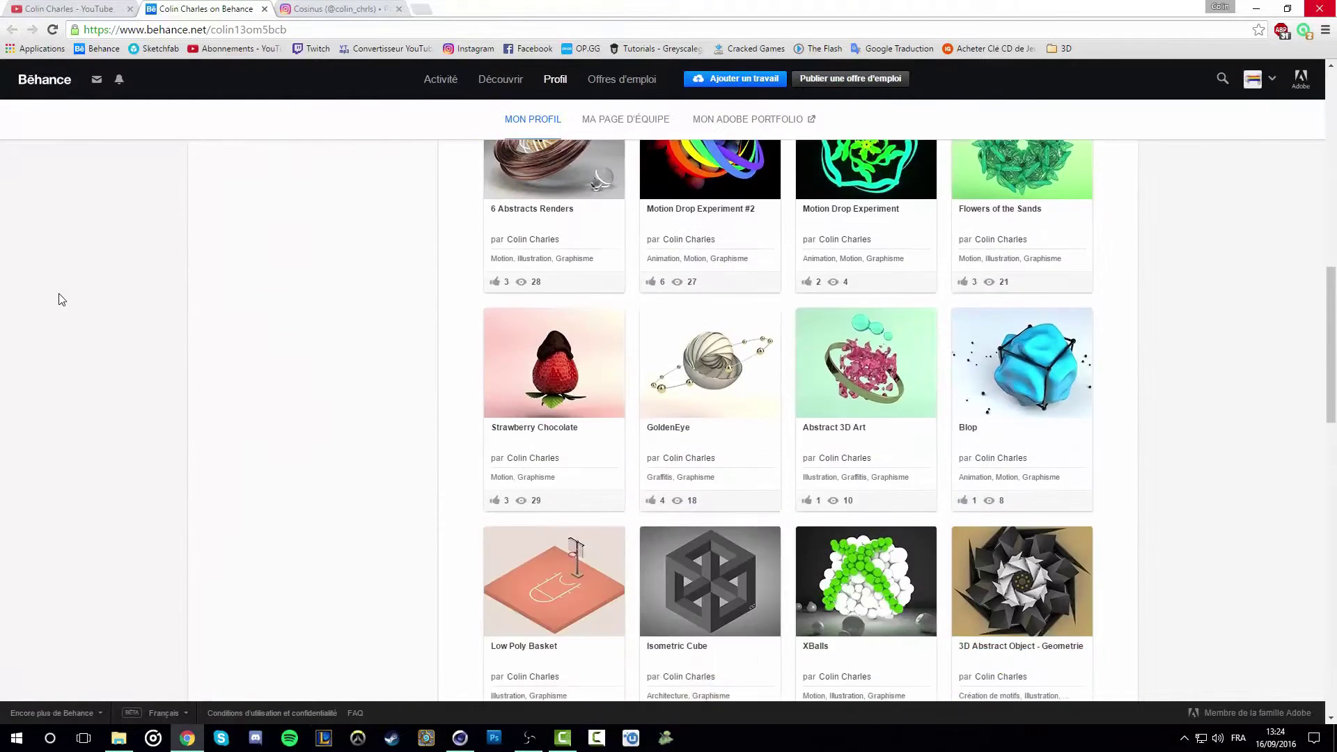
{"action": "scroll", "coordinate": [462, 381], "scroll_direction": "down", "scroll_amount": 5}
{"action": "scroll", "coordinate": [463, 381], "scroll_direction": "up", "scroll_amount": 13}
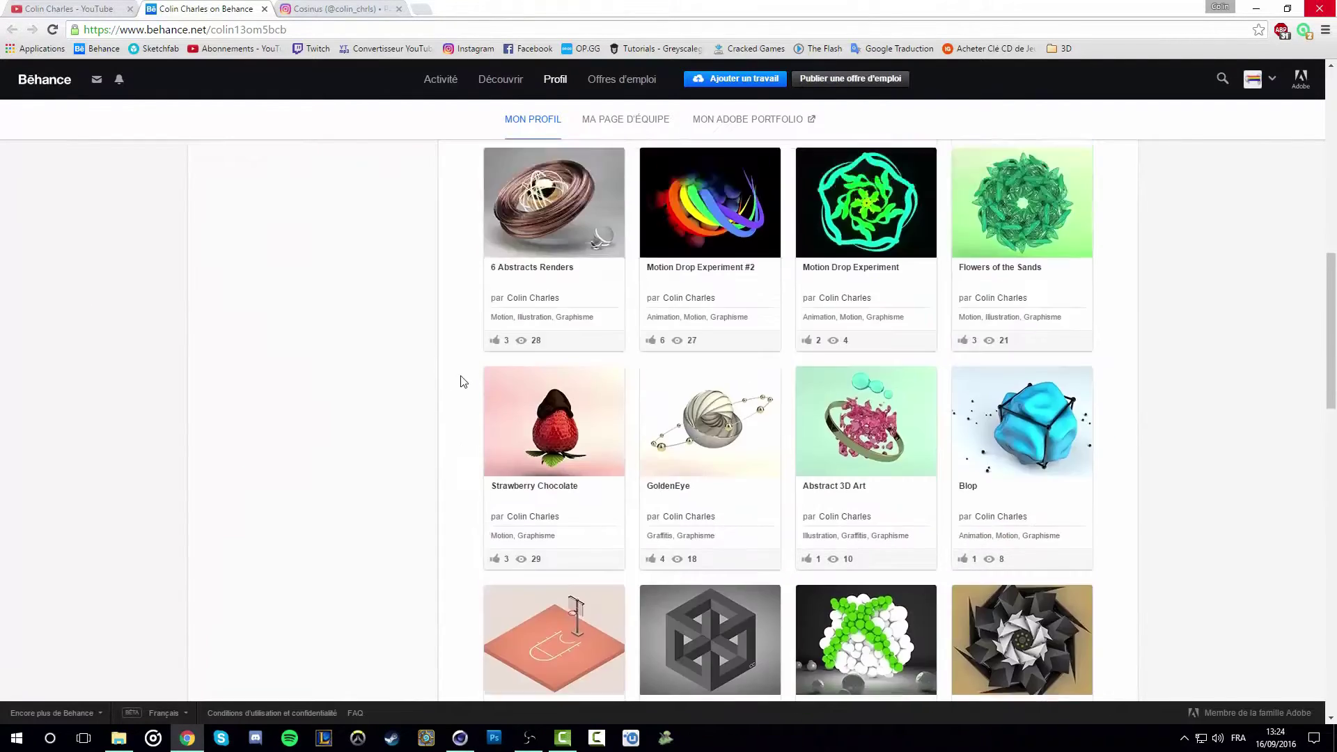
{"action": "left_click", "coordinate": [293, 7]}
{"action": "scroll", "coordinate": [627, 268], "scroll_direction": "down", "scroll_amount": 7}
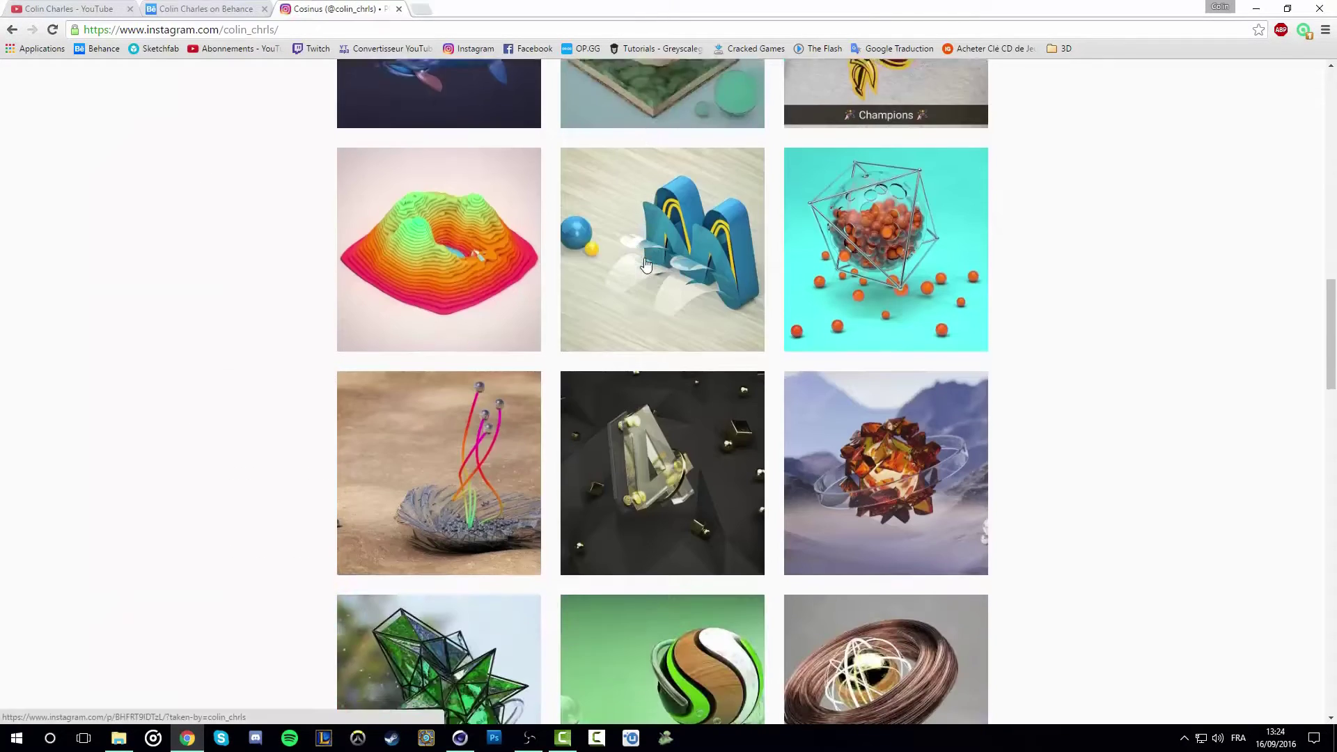
{"action": "scroll", "coordinate": [622, 276], "scroll_direction": "down", "scroll_amount": 5}
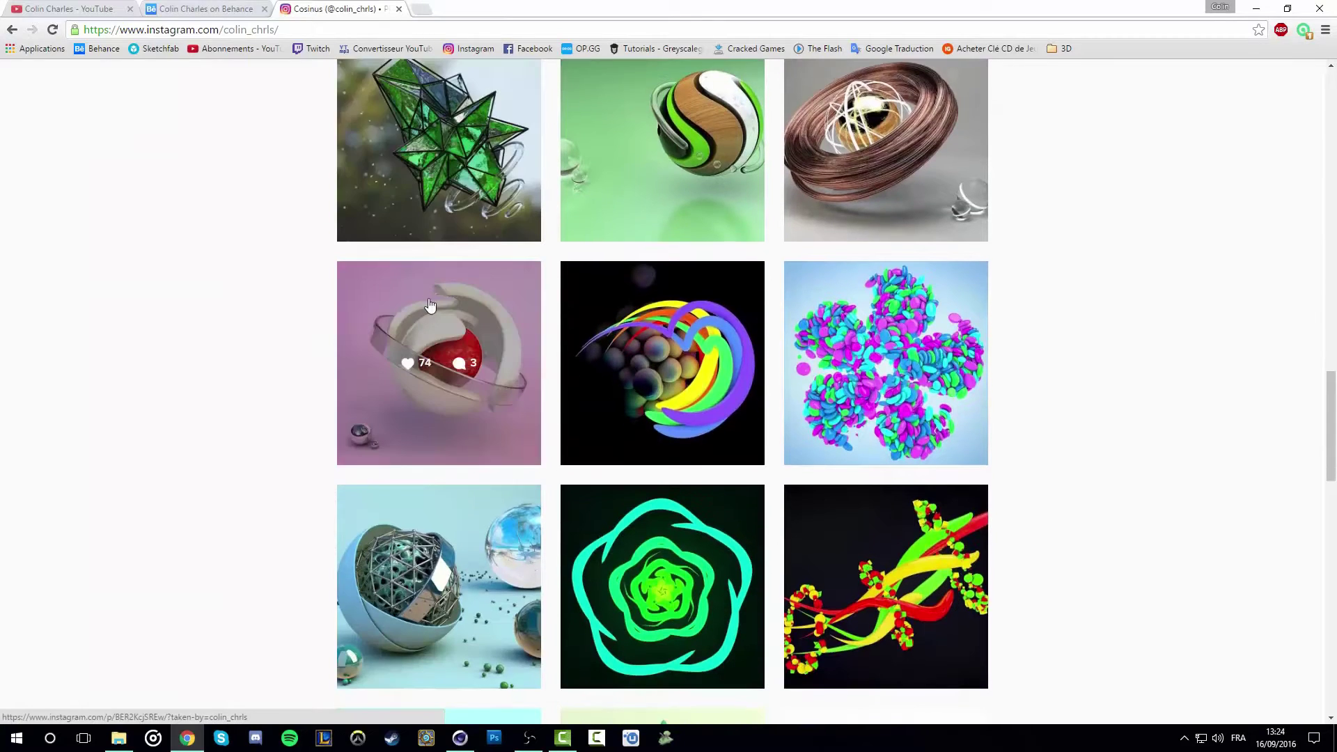
{"action": "scroll", "coordinate": [688, 341], "scroll_direction": "up", "scroll_amount": 12}
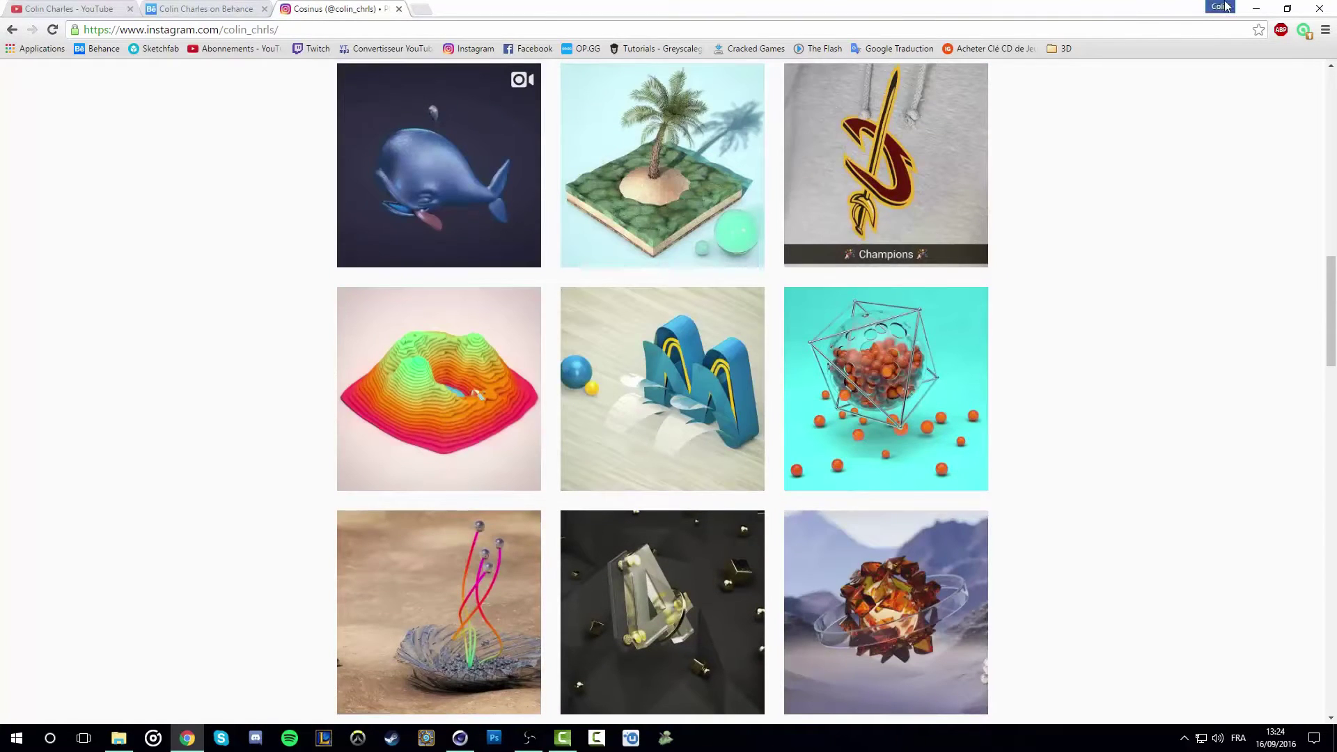
Step: Switch to Cinema 4D and add a Torus (Tore) primitive to the empty scene
{"action": "left_click", "coordinate": [1256, 8]}
{"action": "left_click", "coordinate": [1085, 258]}
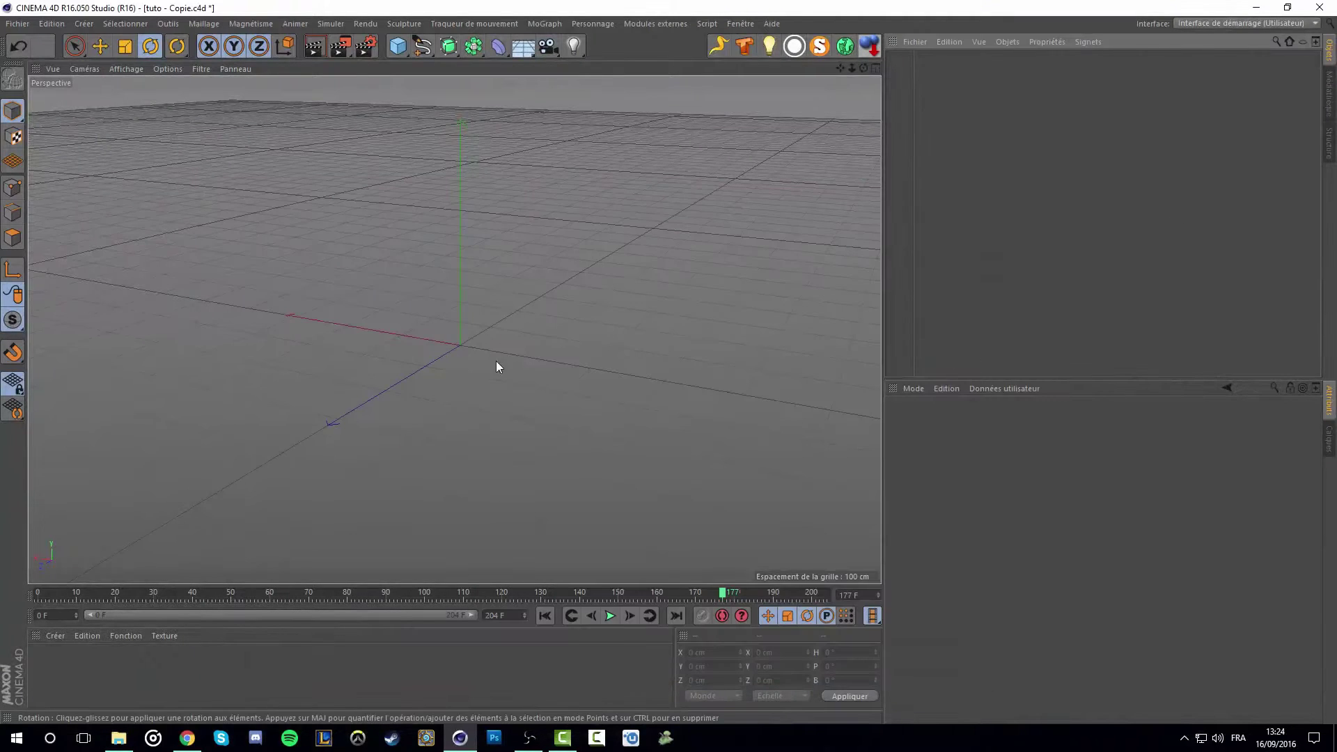
{"action": "scroll", "coordinate": [461, 354], "scroll_direction": "up", "scroll_amount": 2}
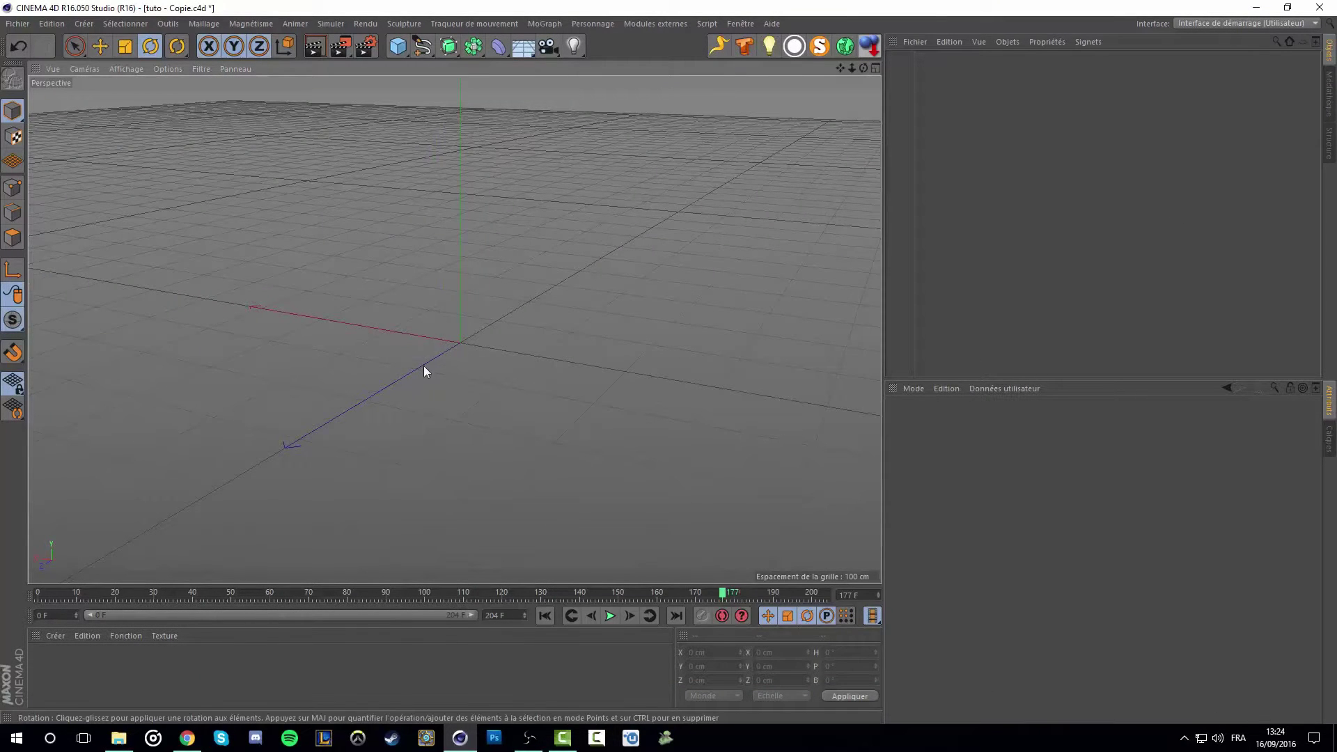
{"action": "left_click", "coordinate": [398, 46]}
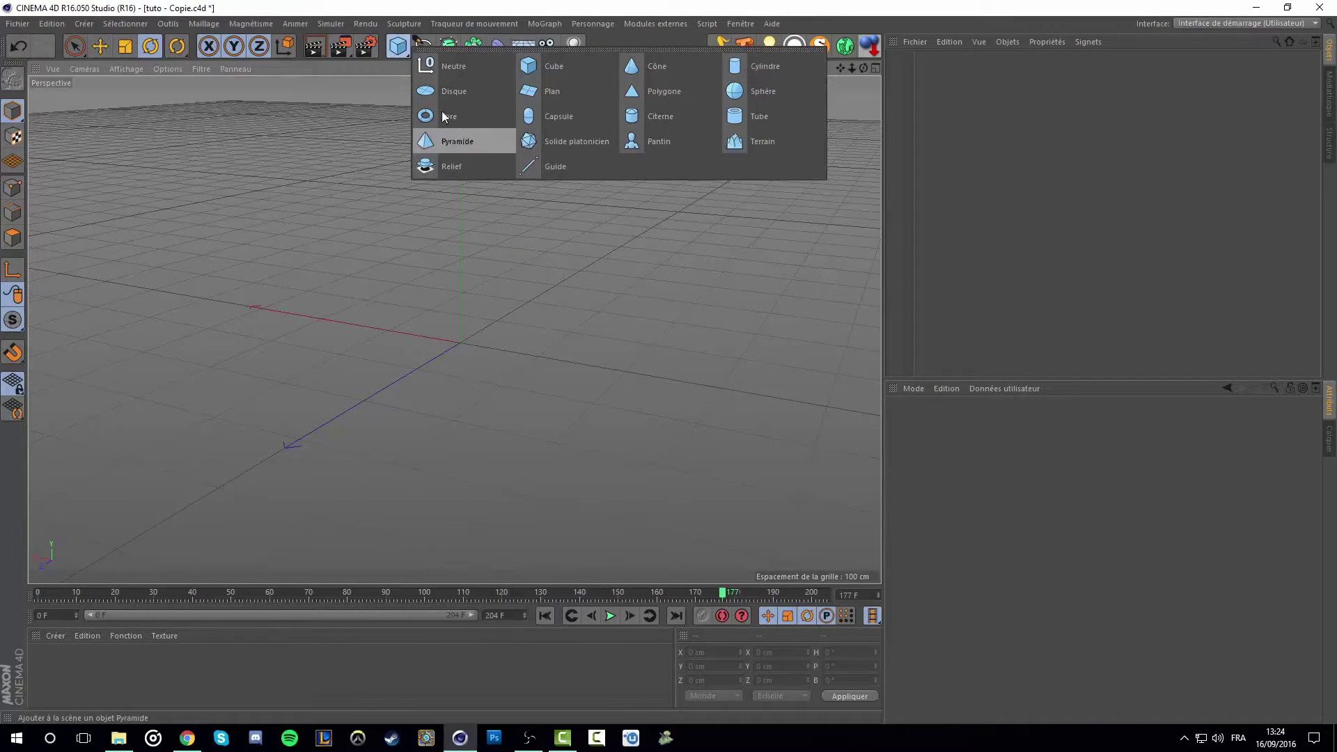
{"action": "left_click", "coordinate": [468, 116]}
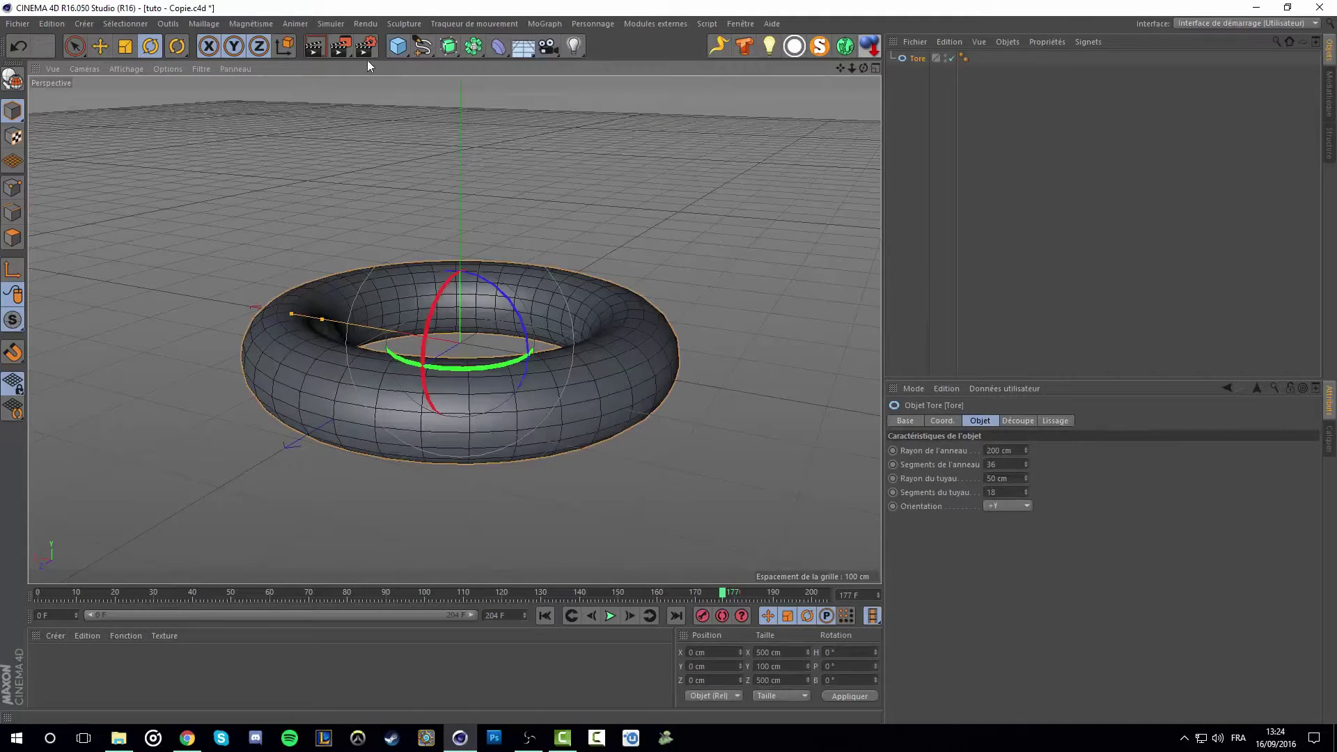
Step: Add a Null (Neutre) object and make the torus its child
{"action": "left_click", "coordinate": [398, 46]}
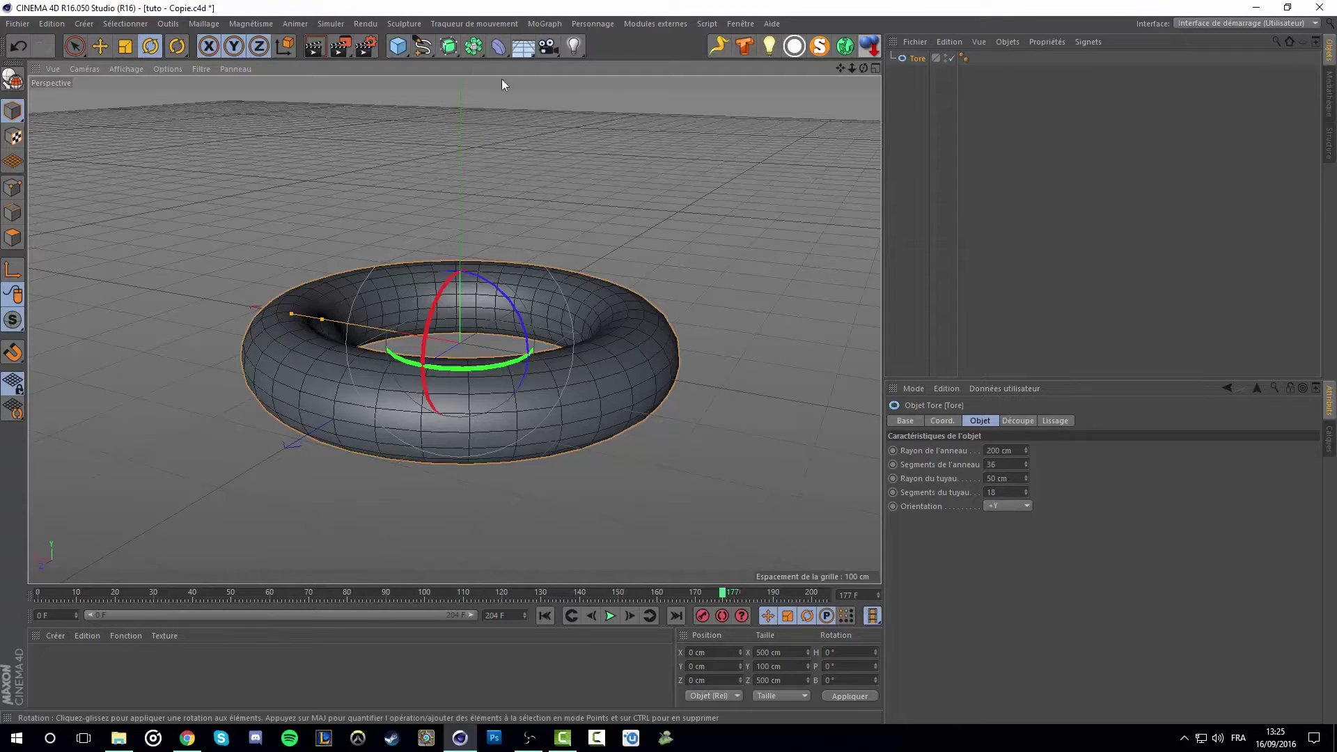
{"action": "left_click_drag", "start_coordinate": [406, 49], "coordinate": [448, 65]}
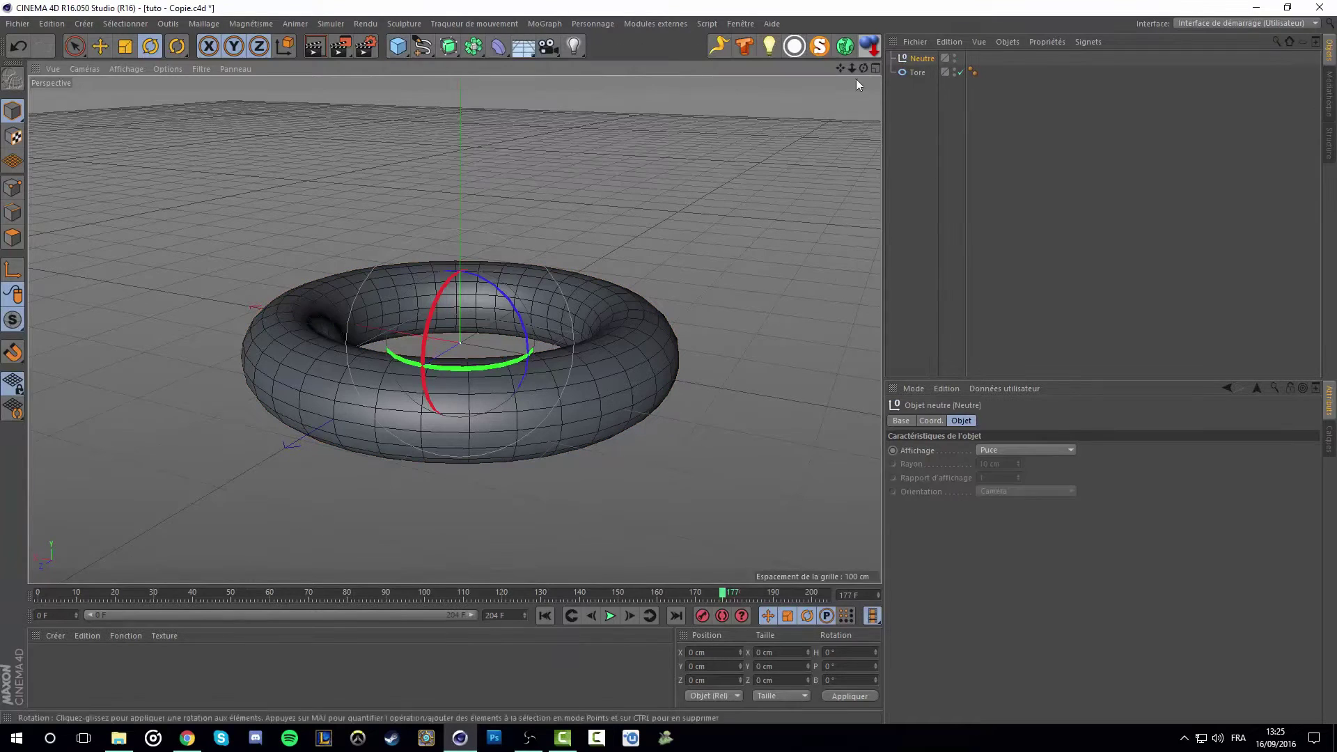
{"action": "left_click_drag", "start_coordinate": [923, 62], "coordinate": [923, 61]}
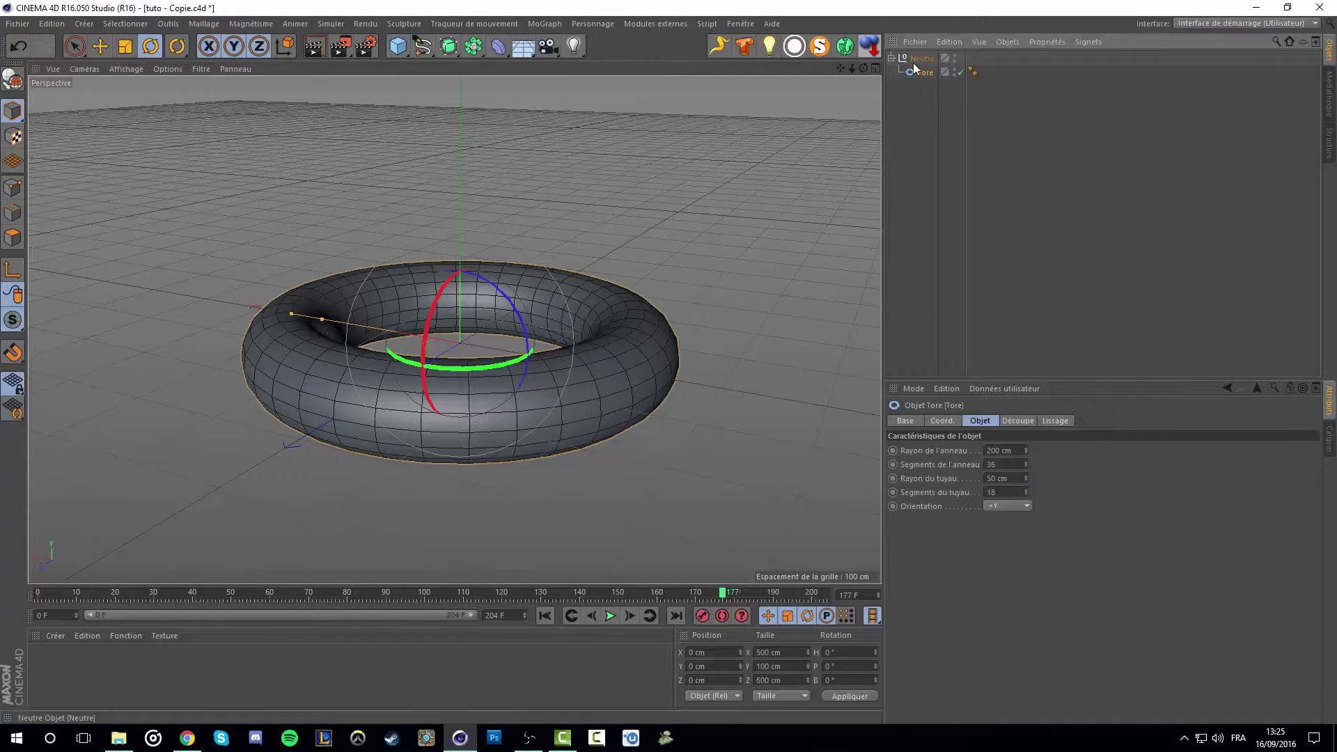
Step: Add an Array (Répartition) with the null as its child, and rotate the array to a pitch of -90°
{"action": "left_click_drag", "start_coordinate": [496, 46], "coordinate": [573, 60]}
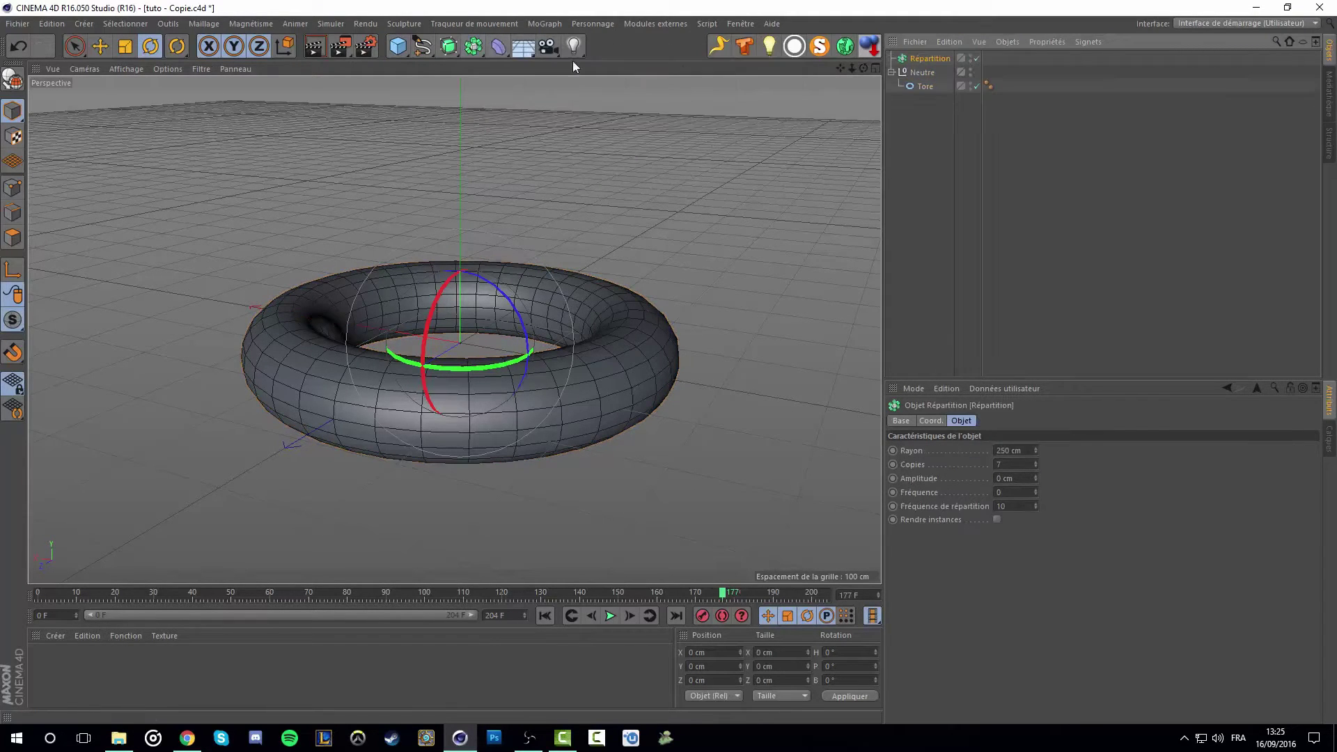
{"action": "left_click_drag", "start_coordinate": [926, 57], "coordinate": [926, 60]}
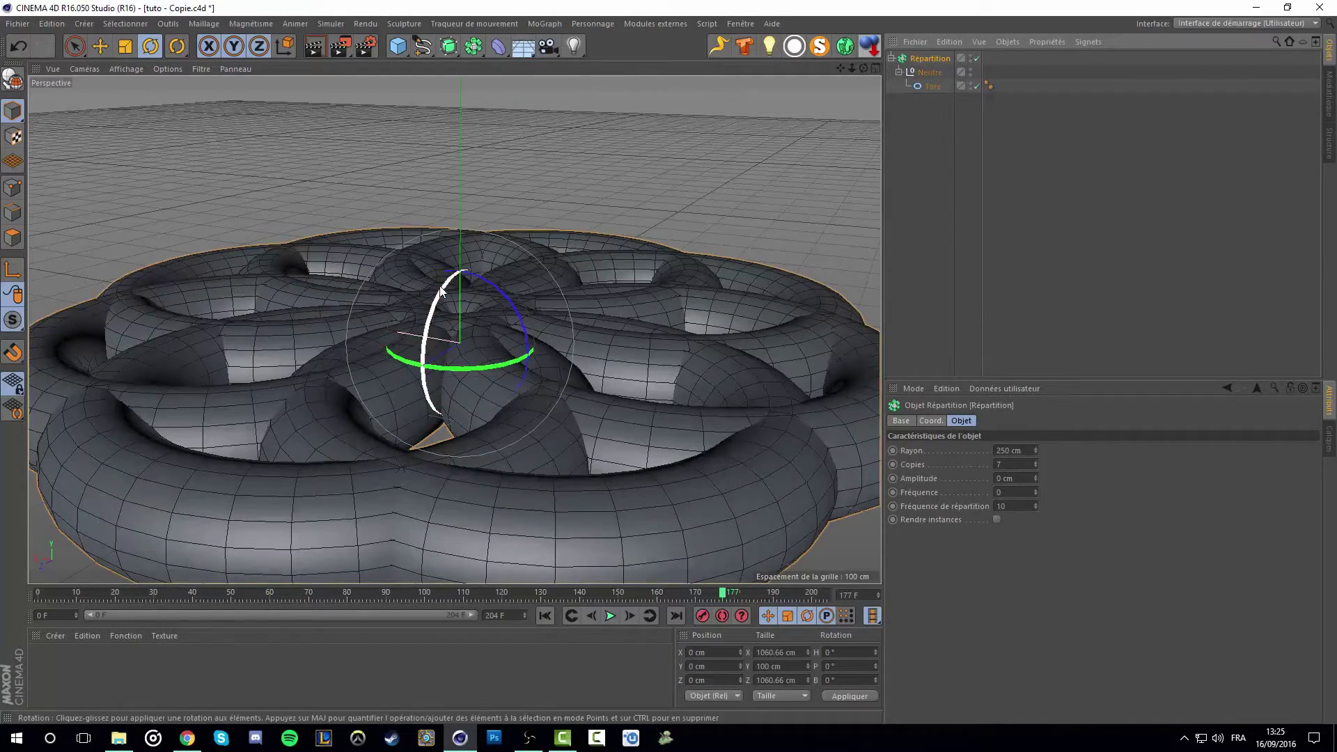
{"action": "mouse_move", "coordinate": [426, 349]}
{"action": "left_mouse_down"}
{"action": "mouse_move", "coordinate": [414, 395]}
{"action": "mouse_move", "coordinate": [424, 408]}
{"action": "left_mouse_up"}
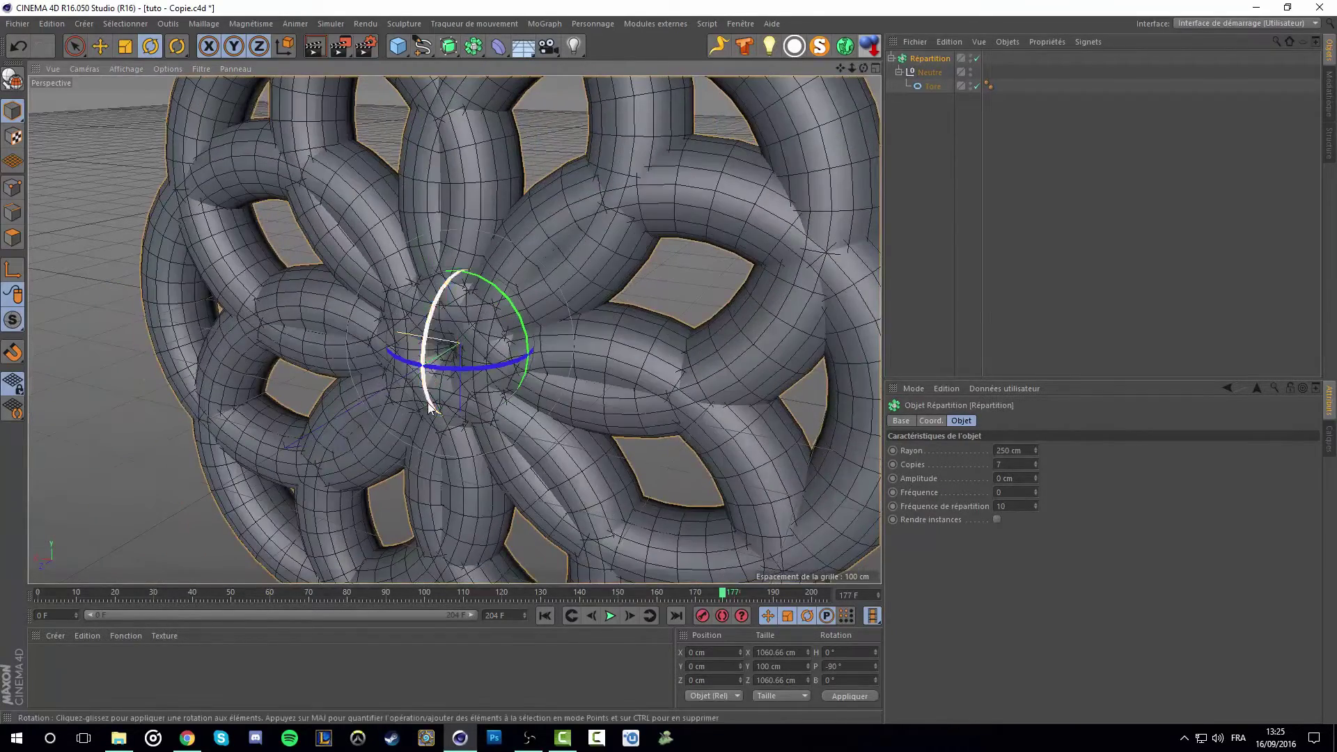
{"action": "scroll", "coordinate": [463, 380], "scroll_direction": "down", "scroll_amount": 3}
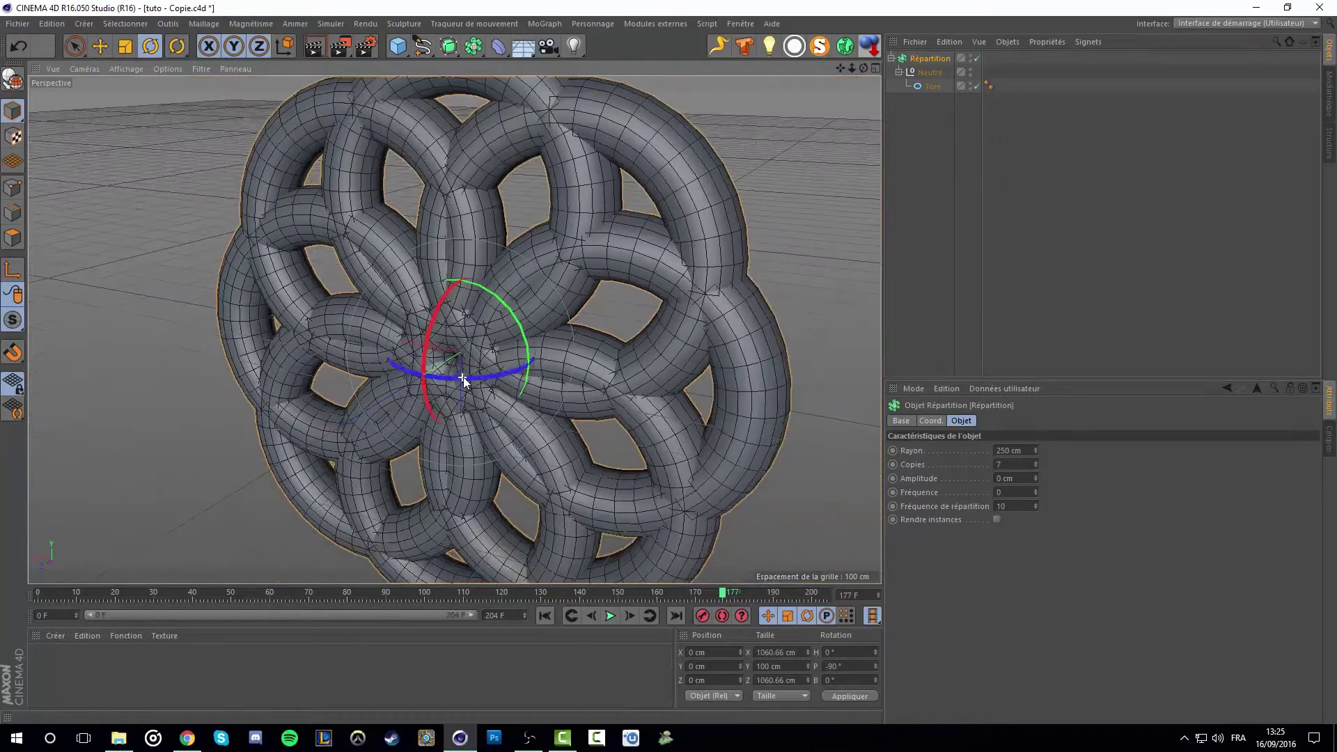
{"action": "left_click", "coordinate": [932, 87]}
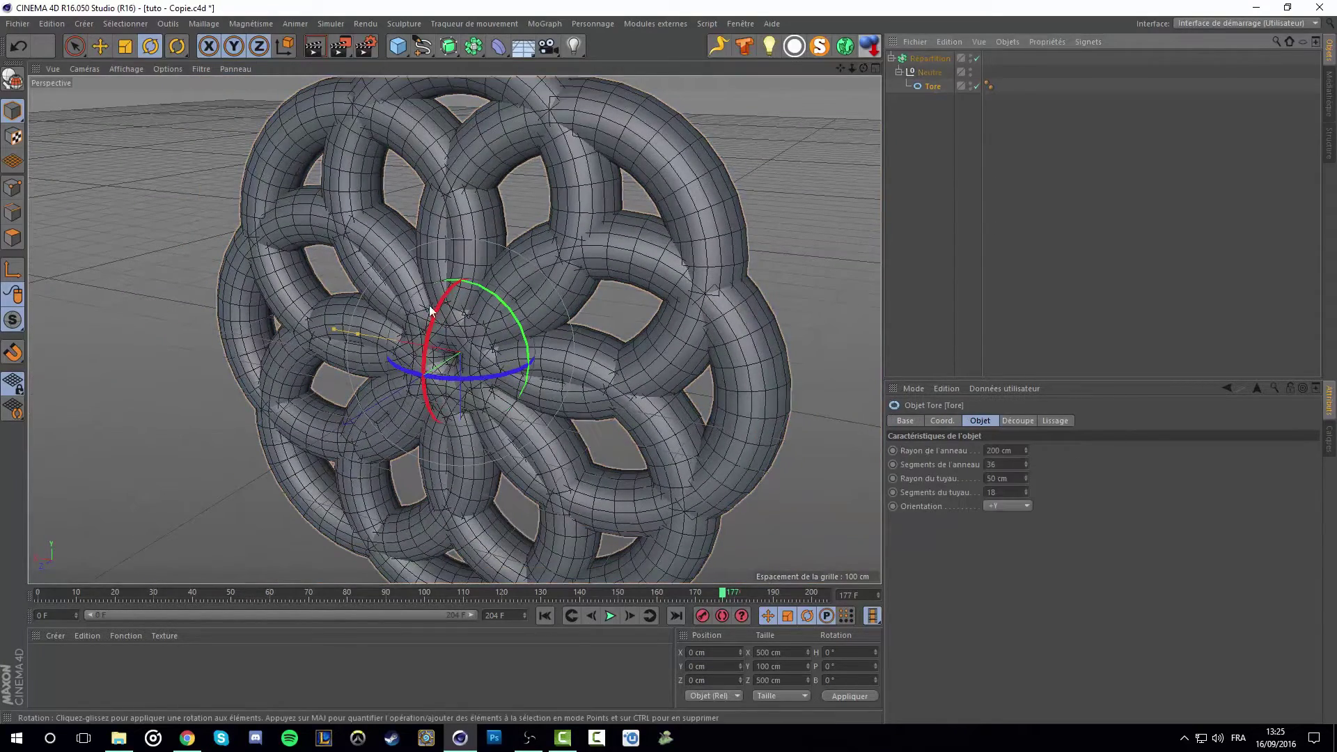
{"action": "left_click_drag", "start_coordinate": [436, 305], "coordinate": [529, 336]}
{"action": "key", "text": "ctrl+z"}
{"action": "key", "text": "ctrl+z"}
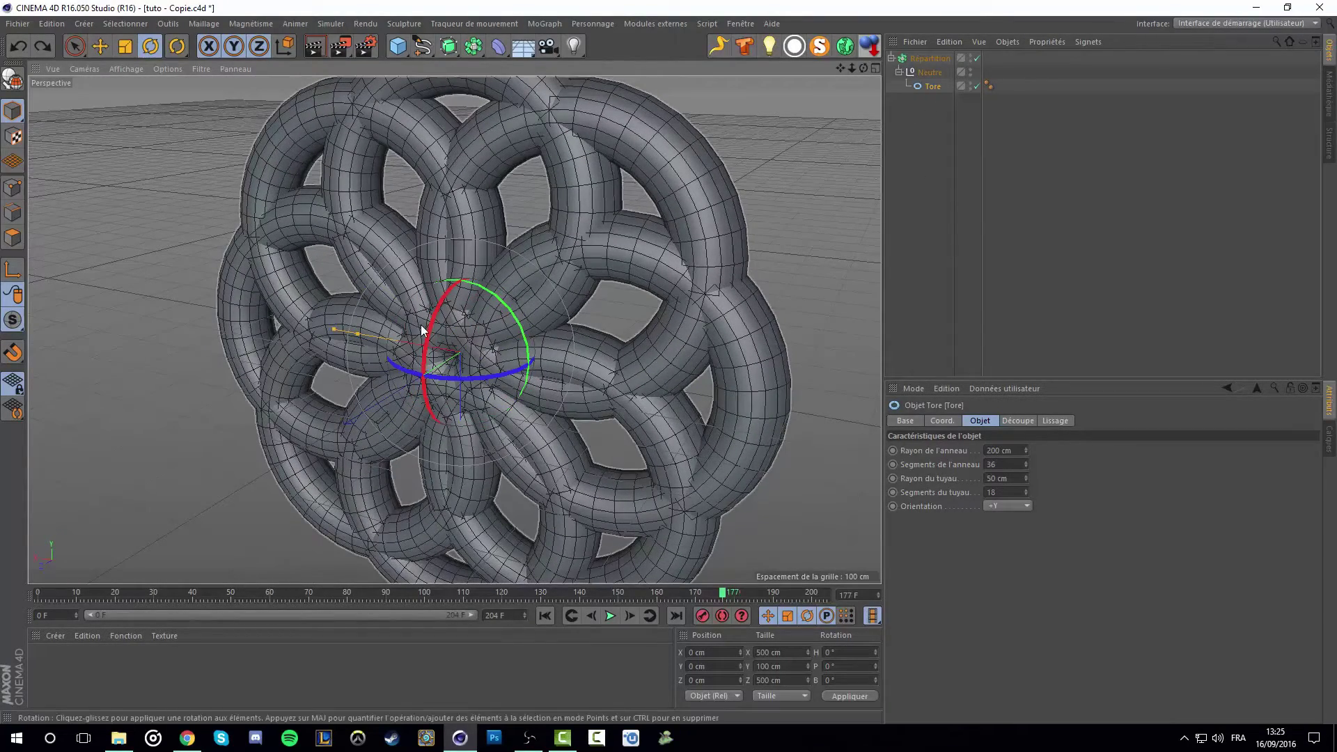
Step: Scale down the torus inside the array until the neighbouring copies only slightly overlap in a ring
{"action": "left_click", "coordinate": [927, 84]}
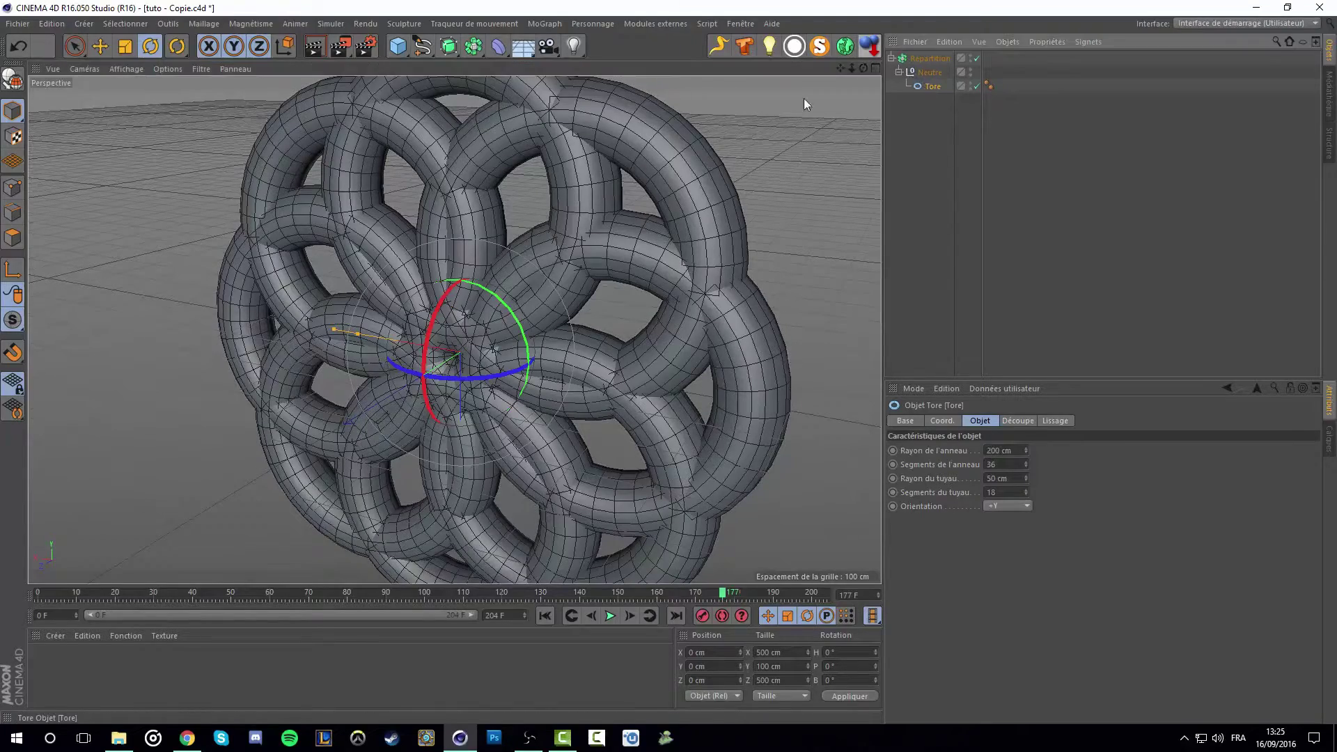
{"action": "left_click", "coordinate": [126, 50]}
{"action": "left_click_drag", "start_coordinate": [165, 169], "coordinate": [0, 214]}
{"action": "left_click", "coordinate": [945, 127]}
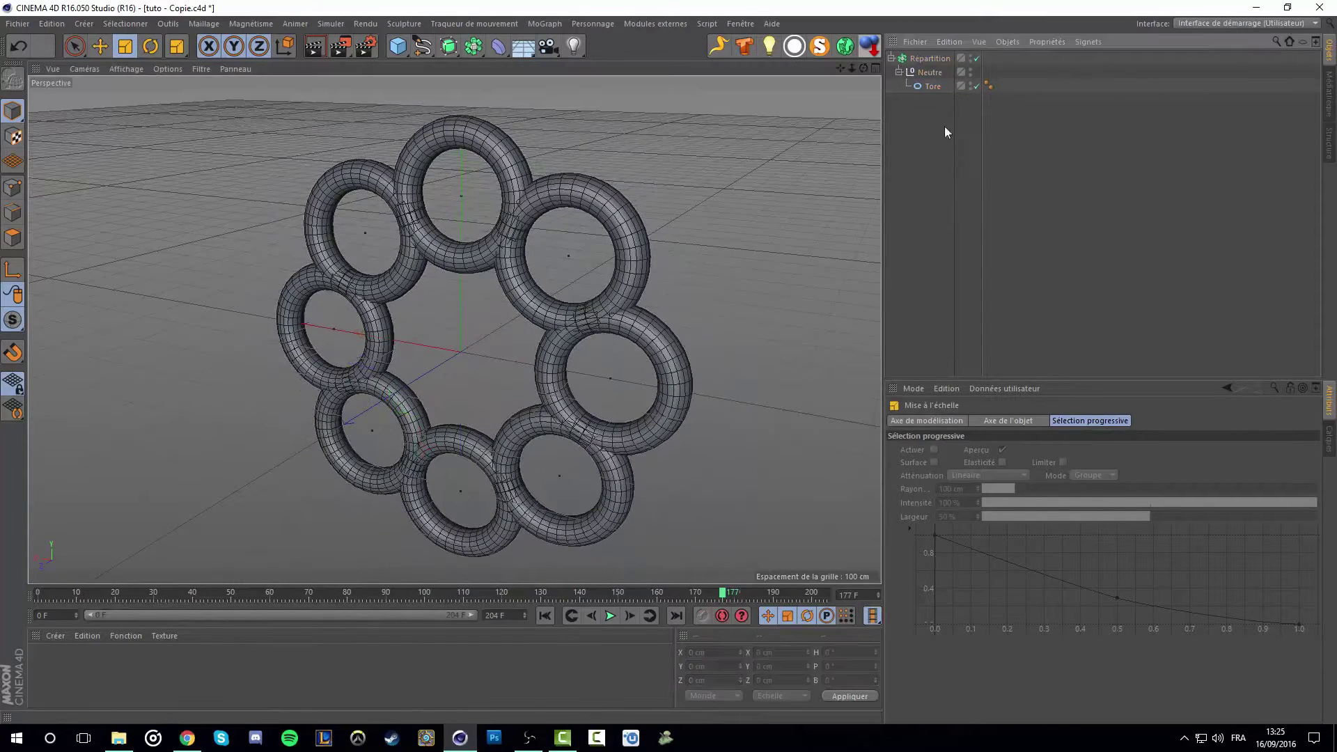
Step: Add a Displacer (Déplaceur) deformer and make it a child of the torus
{"action": "left_click", "coordinate": [498, 46]}
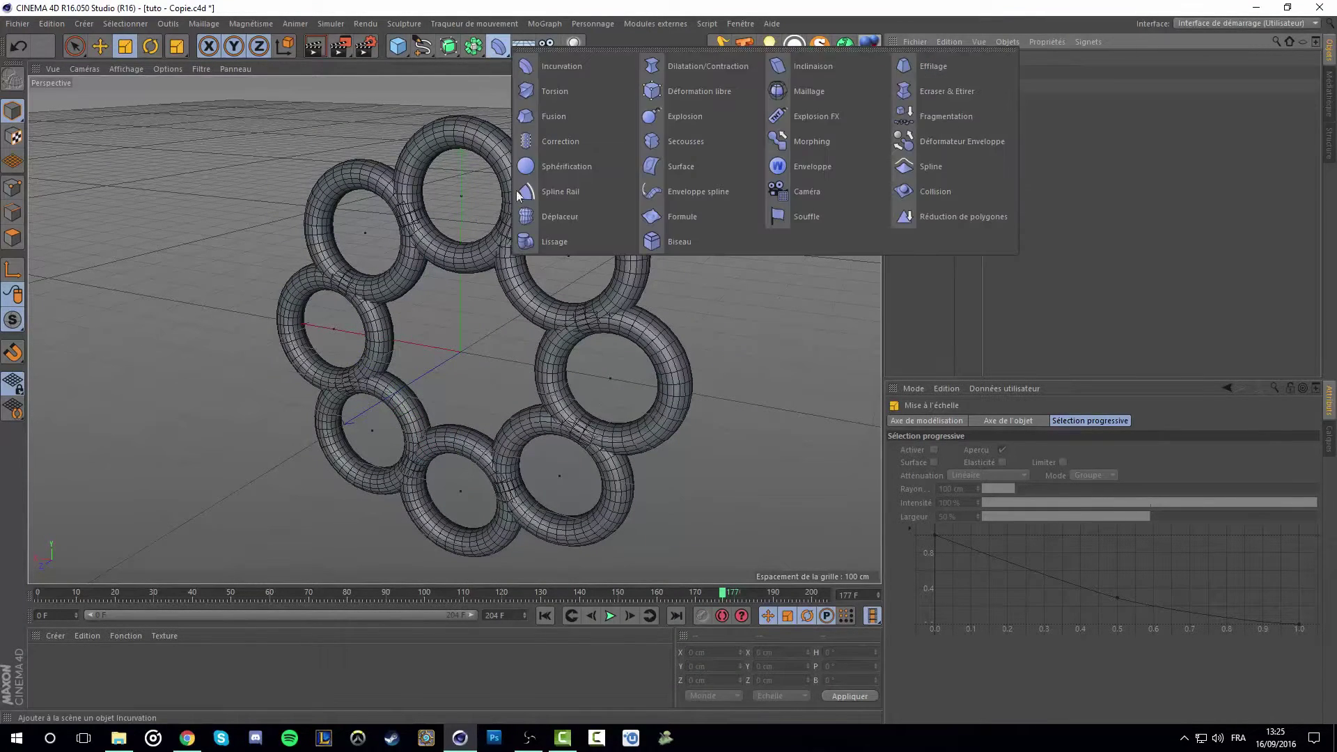
{"action": "left_click", "coordinate": [600, 214]}
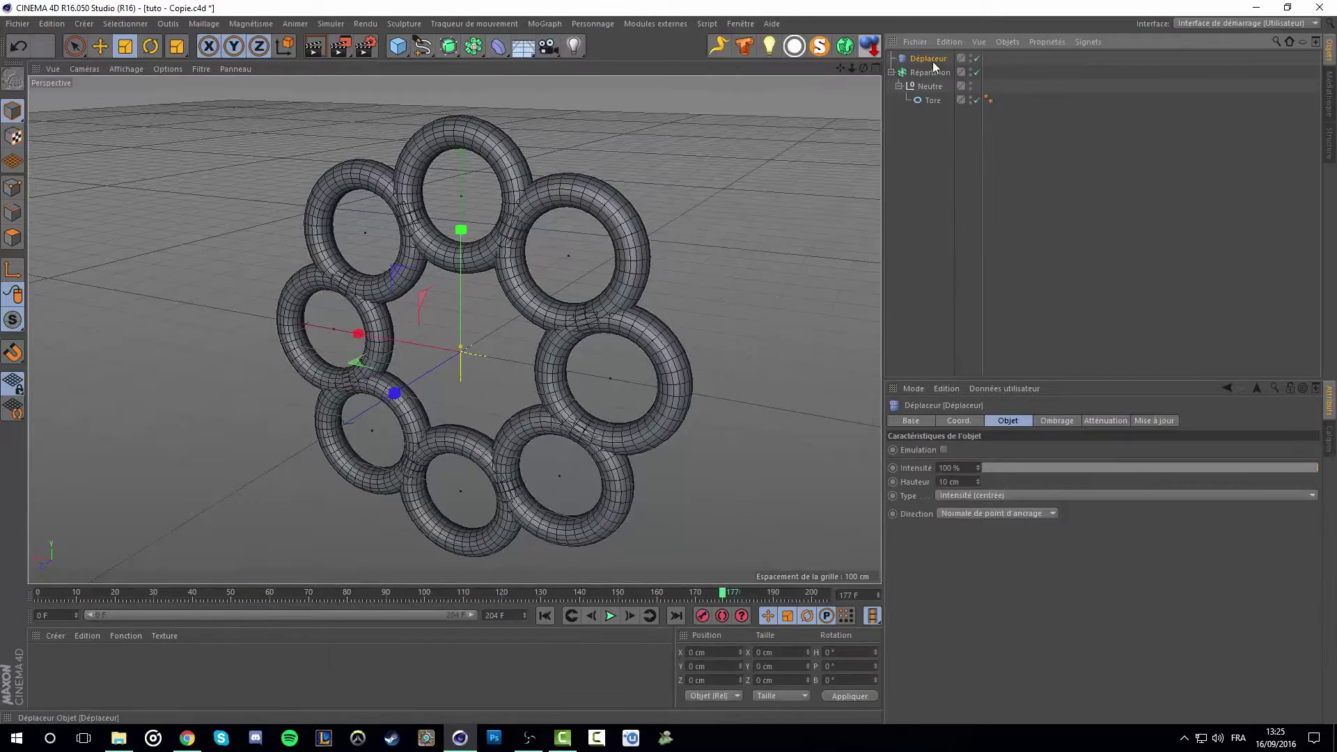
{"action": "left_click_drag", "start_coordinate": [935, 99], "coordinate": [936, 101]}
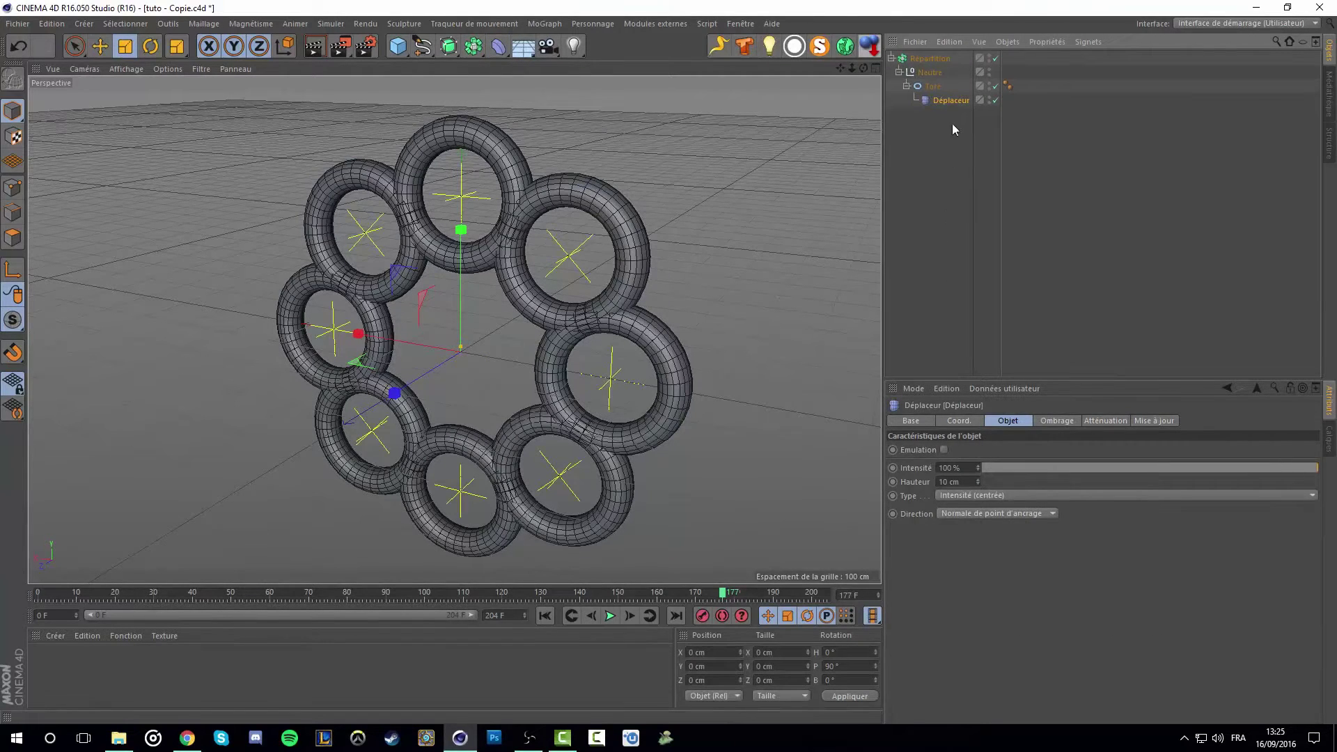
Step: Assign a Noise (Bruit) shader to the displacer's shading and open the shader's properties
{"action": "left_click", "coordinate": [1040, 422]}
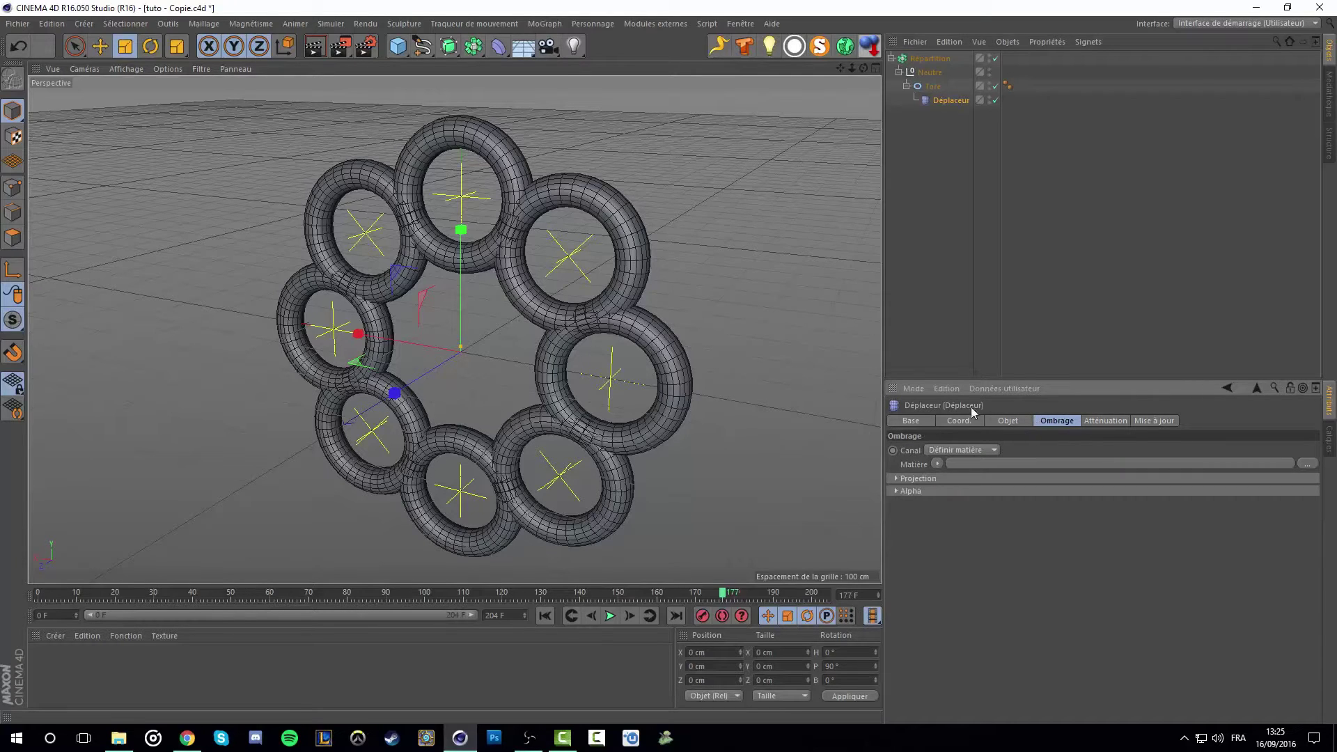
{"action": "left_click_drag", "start_coordinate": [985, 378], "coordinate": [982, 195]}
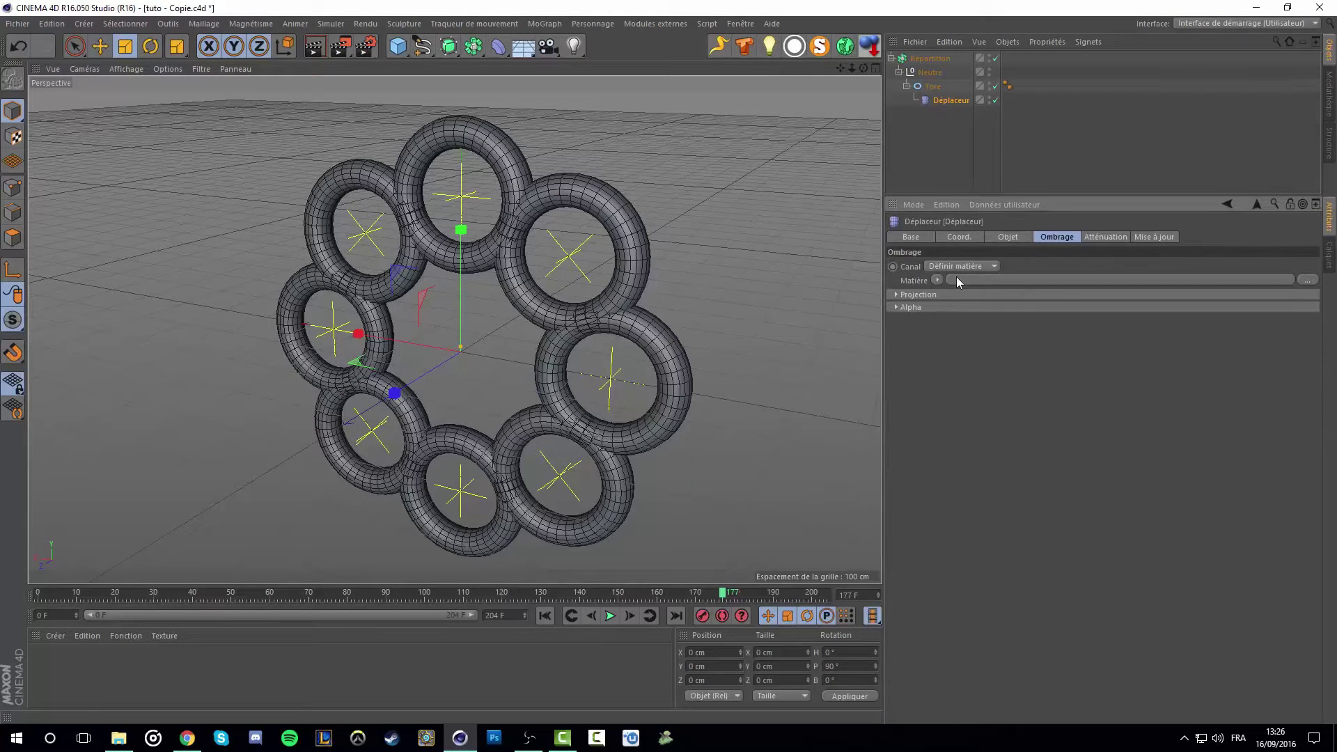
{"action": "left_click", "coordinate": [951, 265]}
{"action": "left_click", "coordinate": [921, 280]}
{"action": "left_click", "coordinate": [937, 281]}
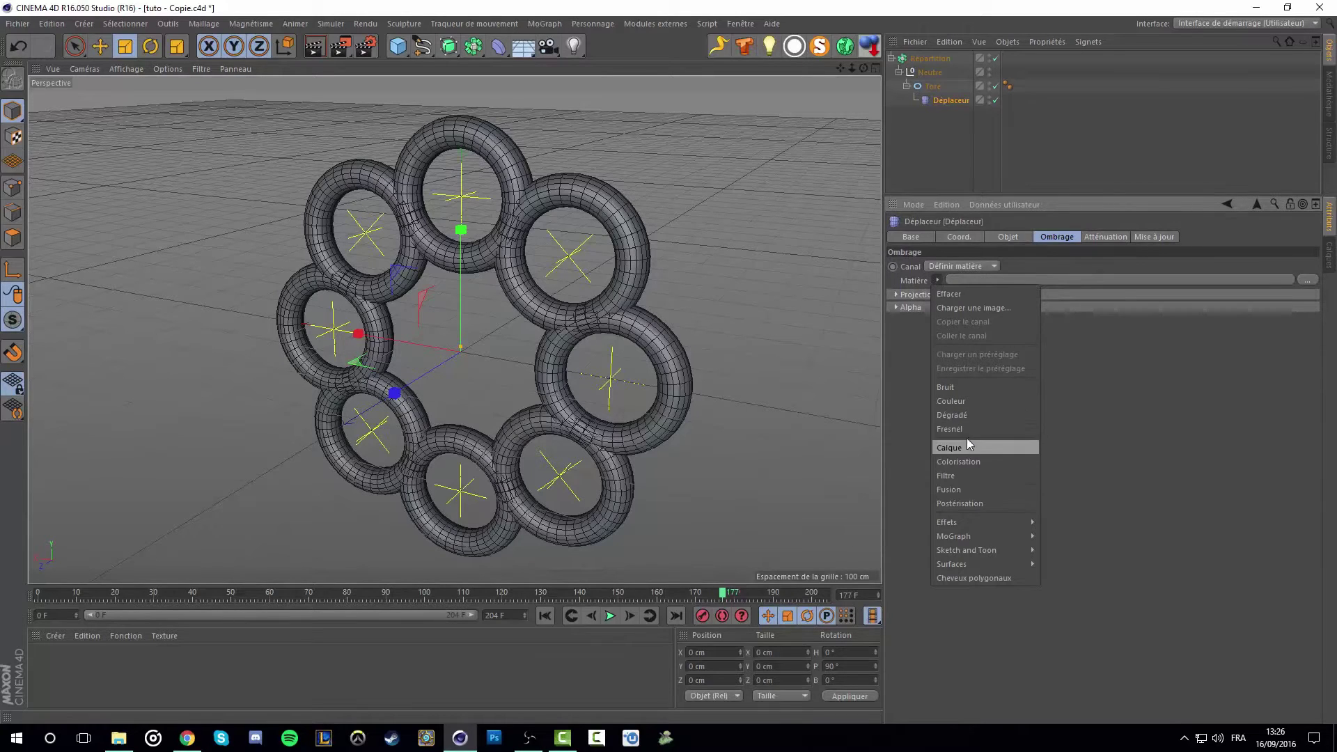
{"action": "left_click", "coordinate": [954, 388]}
{"action": "left_click", "coordinate": [938, 315]}
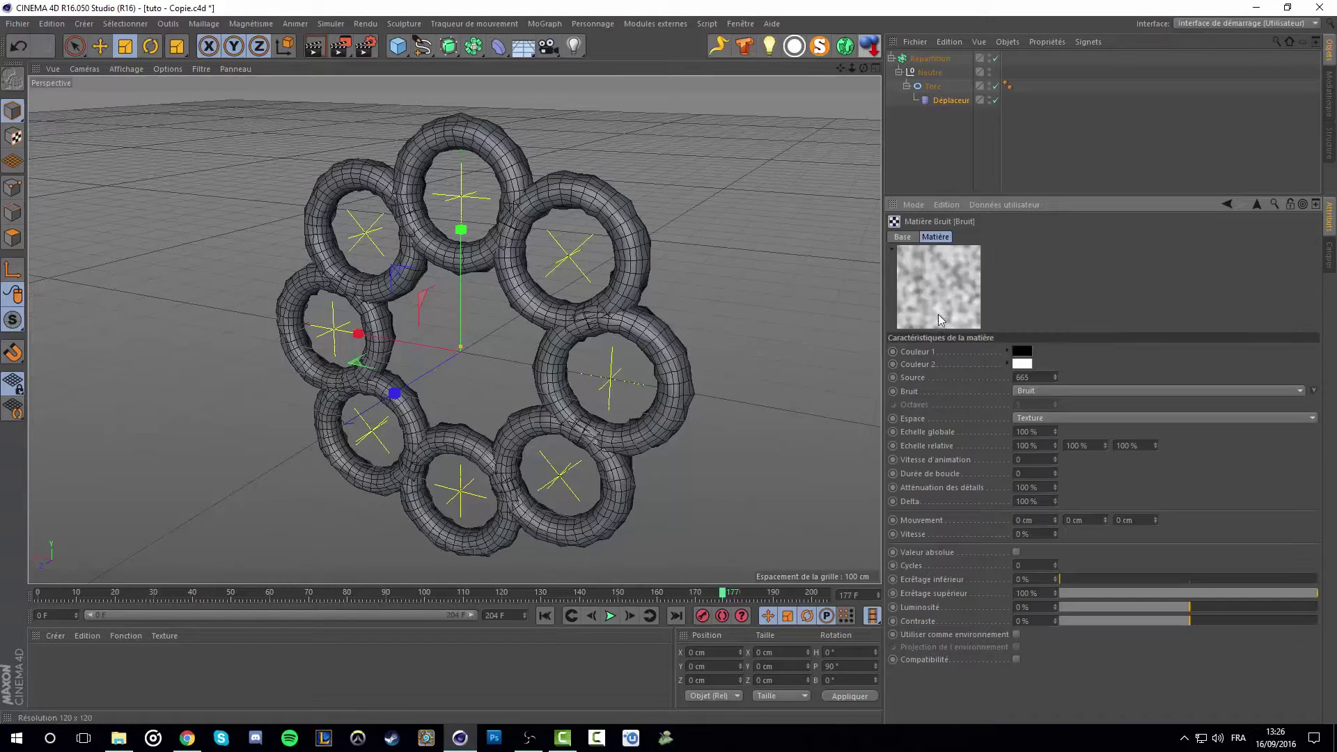
Step: Place the whole array under a Subdivision Surface (Surface de subdivision) to smooth the displaced rings
{"action": "scroll", "coordinate": [624, 218], "scroll_direction": "up", "scroll_amount": 5}
{"action": "scroll", "coordinate": [624, 218], "scroll_direction": "down", "scroll_amount": 4}
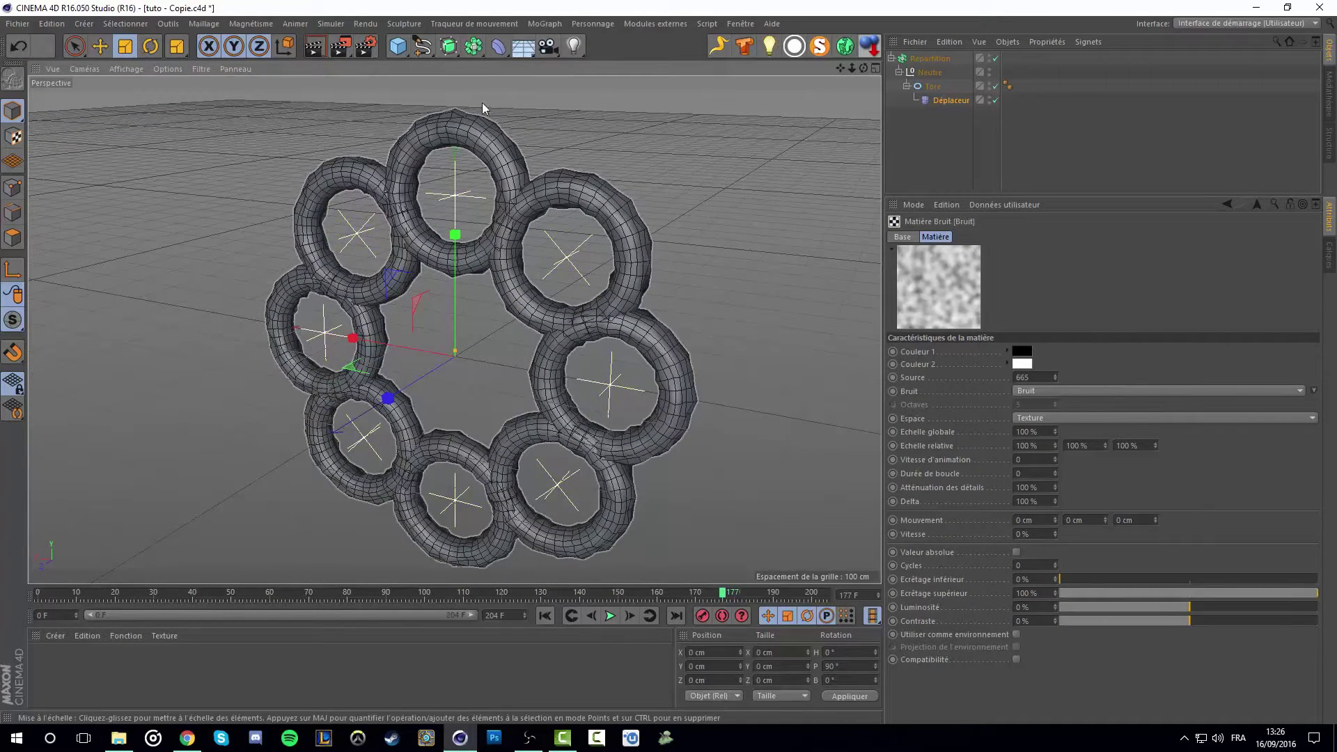
{"action": "left_click", "coordinate": [938, 59]}
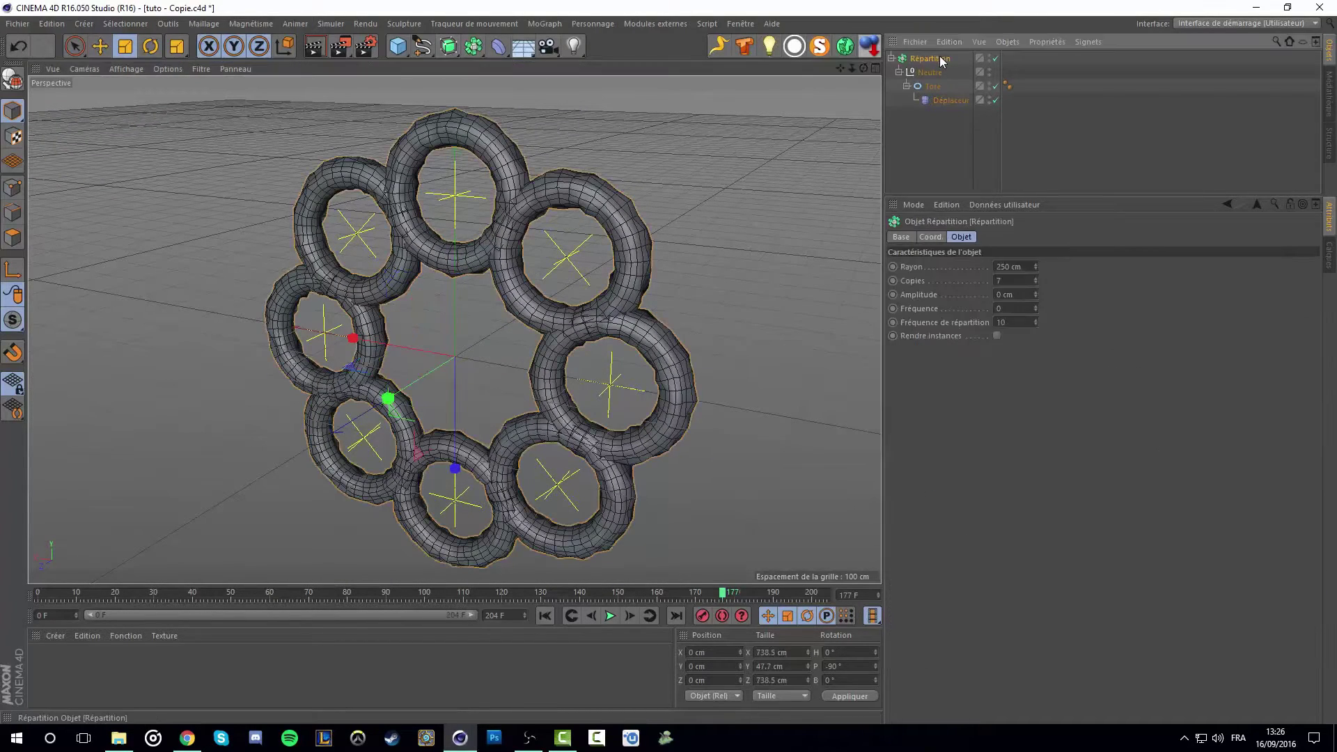
{"action": "left_click", "coordinate": [449, 46], "text": "alt"}
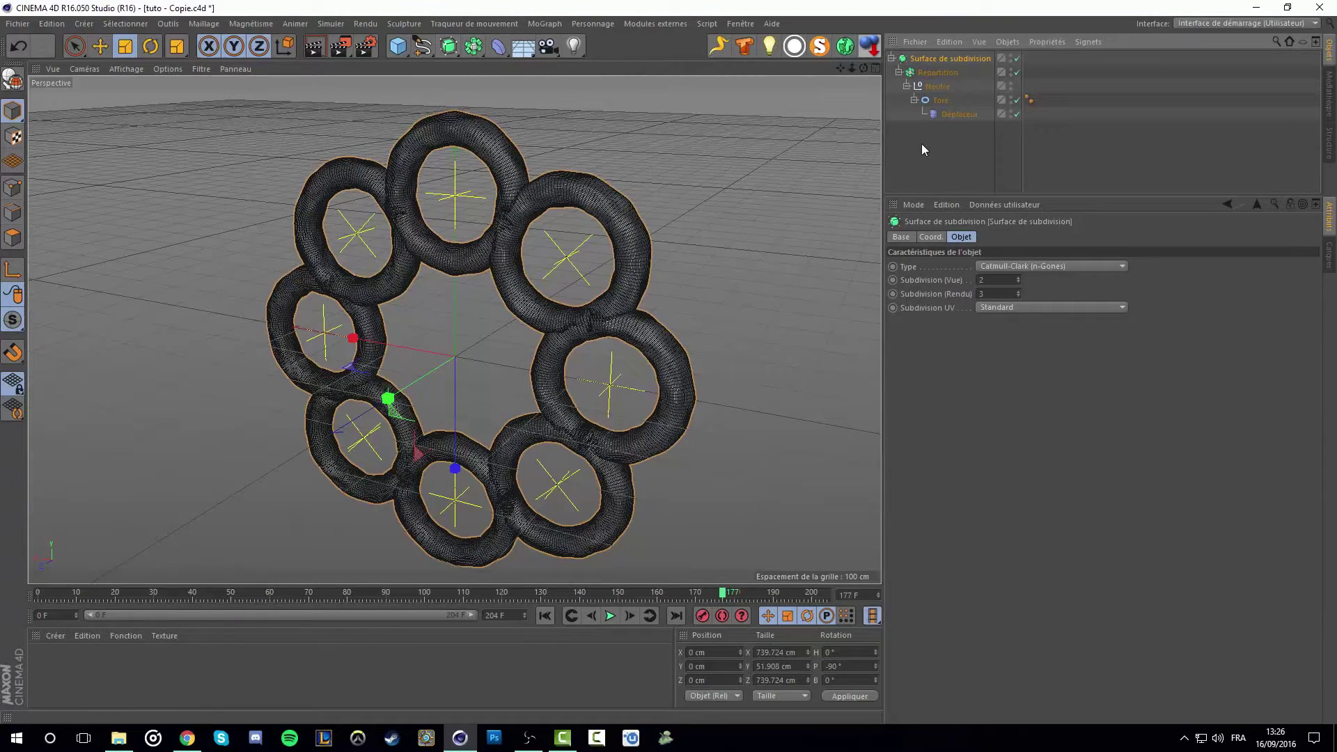
{"action": "scroll", "coordinate": [634, 237], "scroll_direction": "up", "scroll_amount": 4}
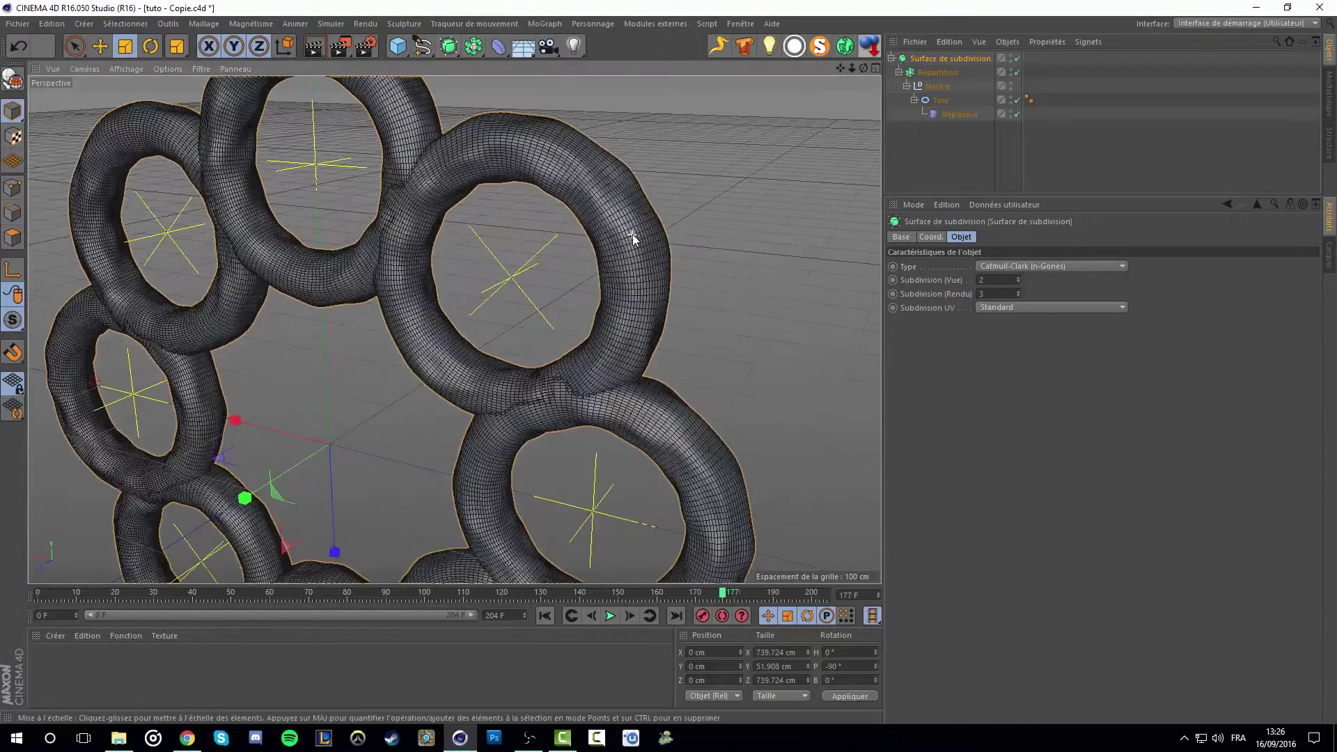
Step: Set the Subdivision Surface's render subdivision (Subdivision Rendu) to 2
{"action": "double_click", "coordinate": [996, 280]}
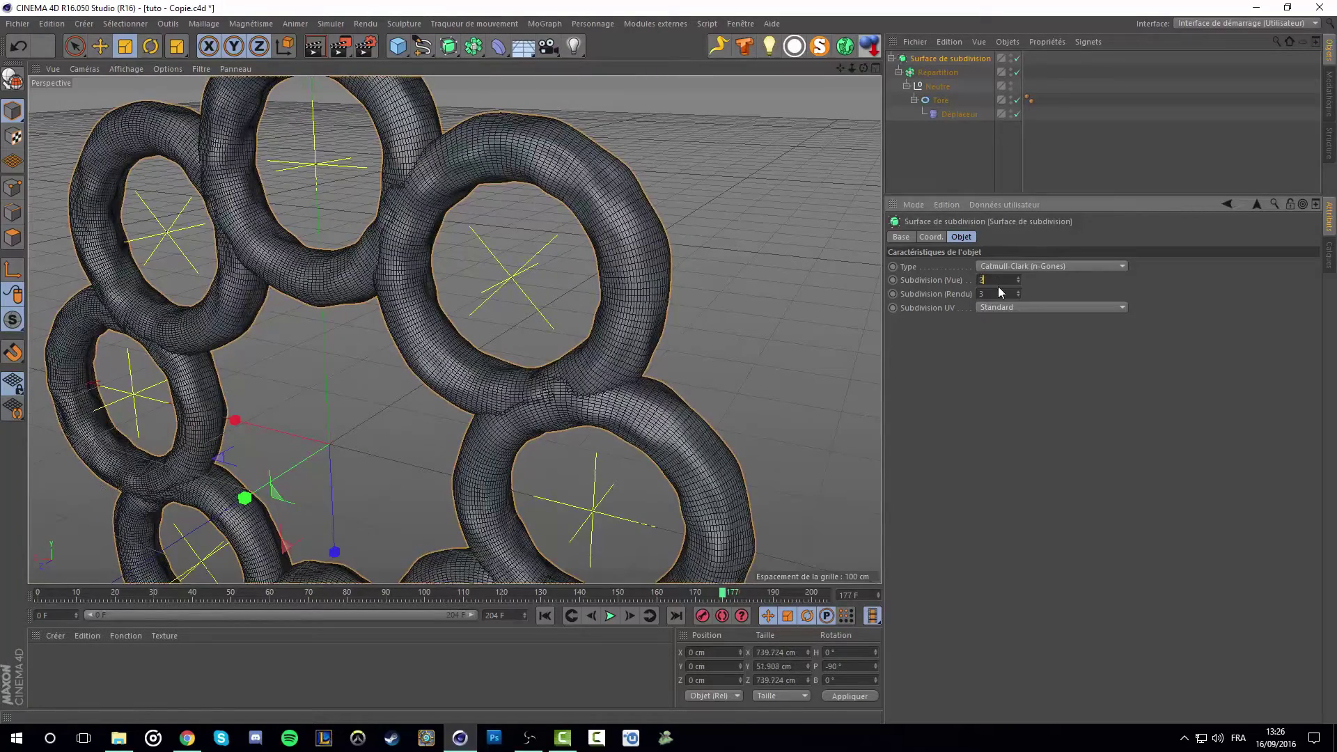
{"action": "key", "text": "Tab"}
{"action": "type", "text": "2"}
Step: Turn off the Subdivision Surface to show the unsmoothed displaced rings
{"action": "left_click", "coordinate": [961, 115]}
{"action": "scroll", "coordinate": [580, 276], "scroll_direction": "down", "scroll_amount": 4}
{"action": "left_click_drag", "start_coordinate": [576, 287], "coordinate": [561, 311], "text": "alt"}
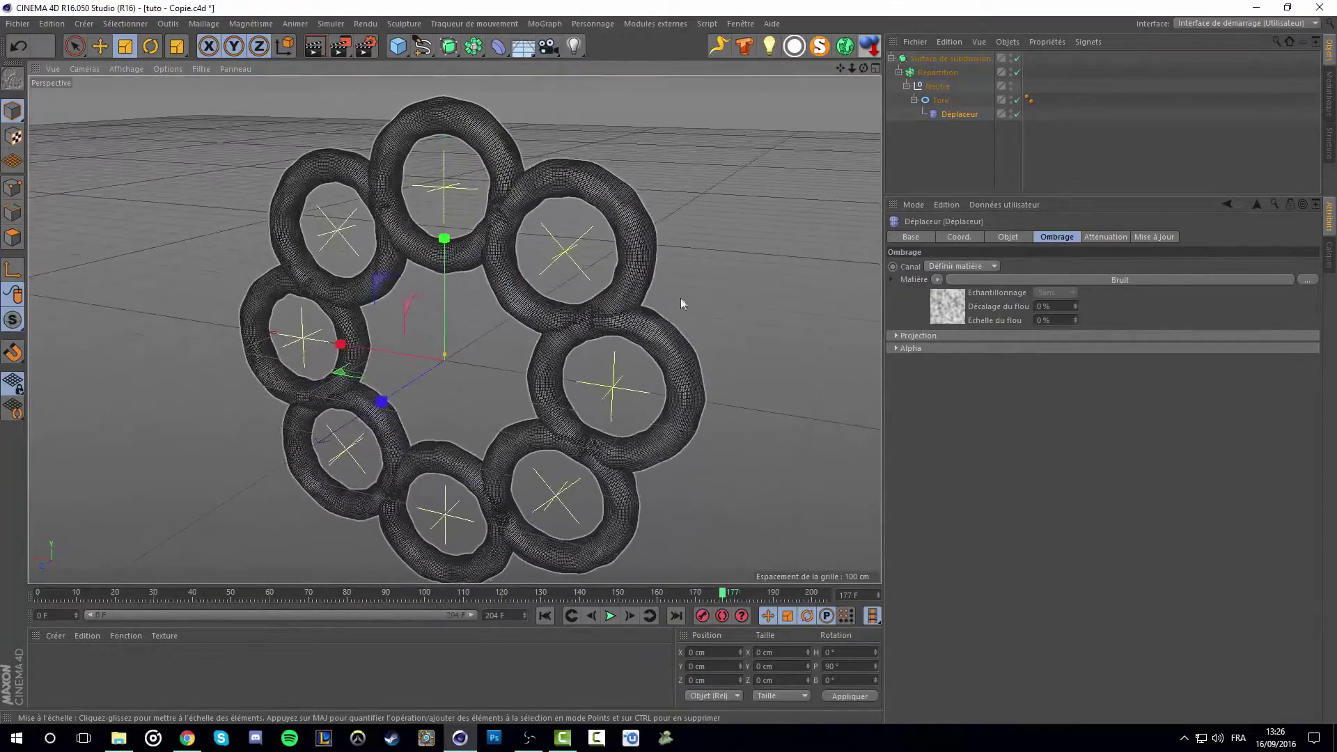
{"action": "left_click", "coordinate": [1018, 59]}
Step: Open the displacer's Noise (Bruit) shader and raise its global scale (Echelle globale) to 389%
{"action": "left_click", "coordinate": [941, 100]}
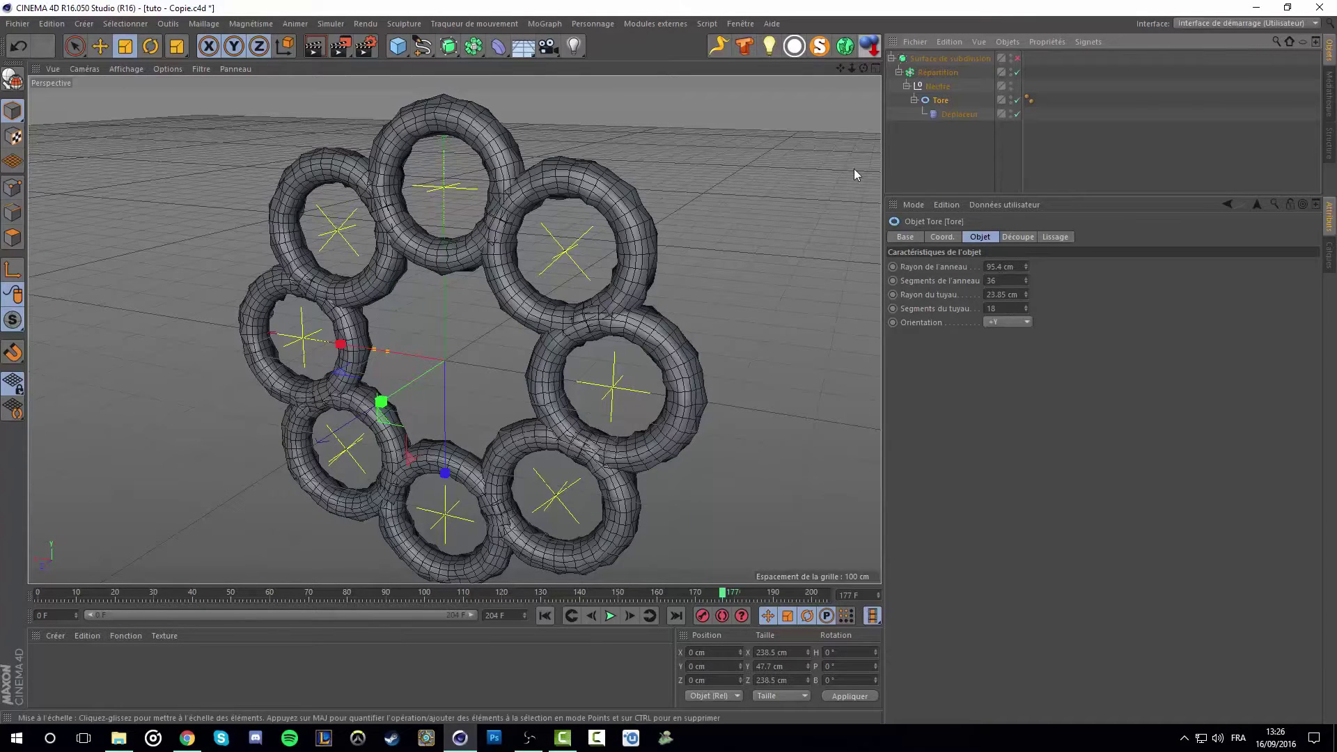
{"action": "left_click", "coordinate": [945, 111]}
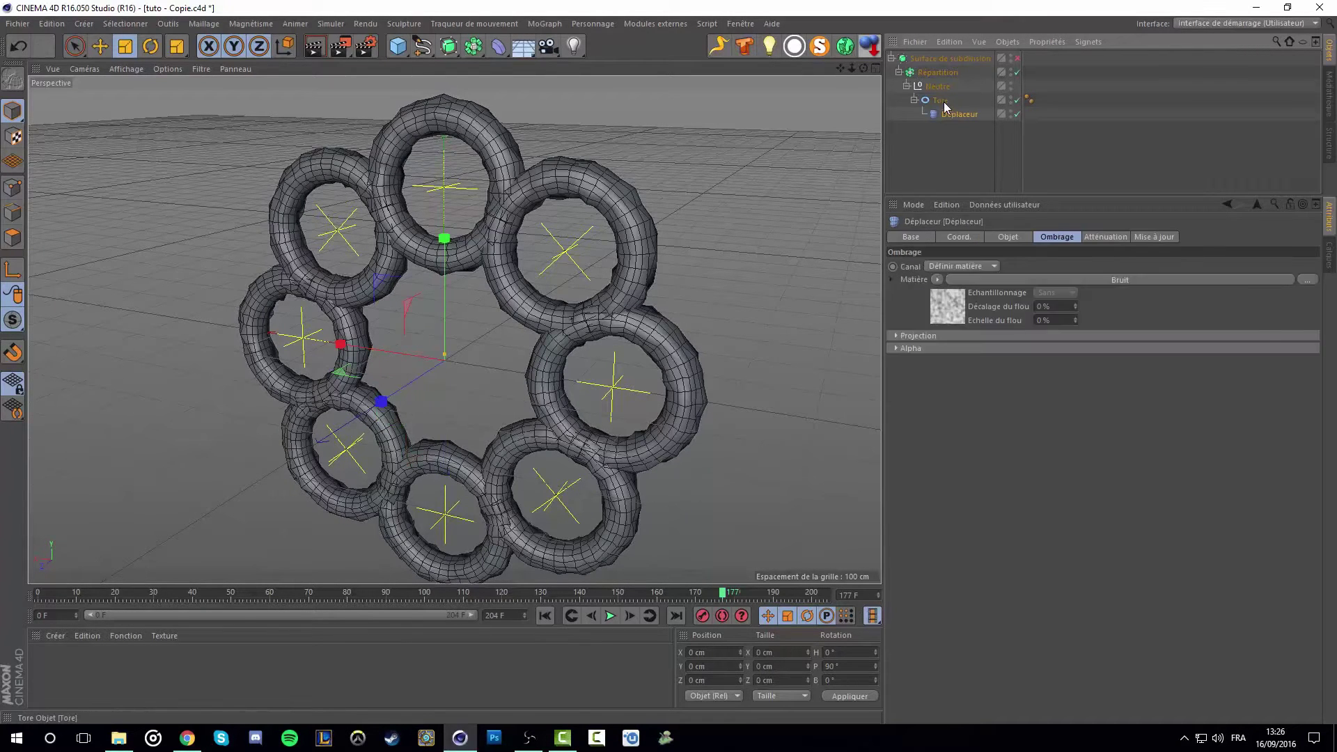
{"action": "left_click", "coordinate": [944, 103]}
{"action": "left_click", "coordinate": [955, 113]}
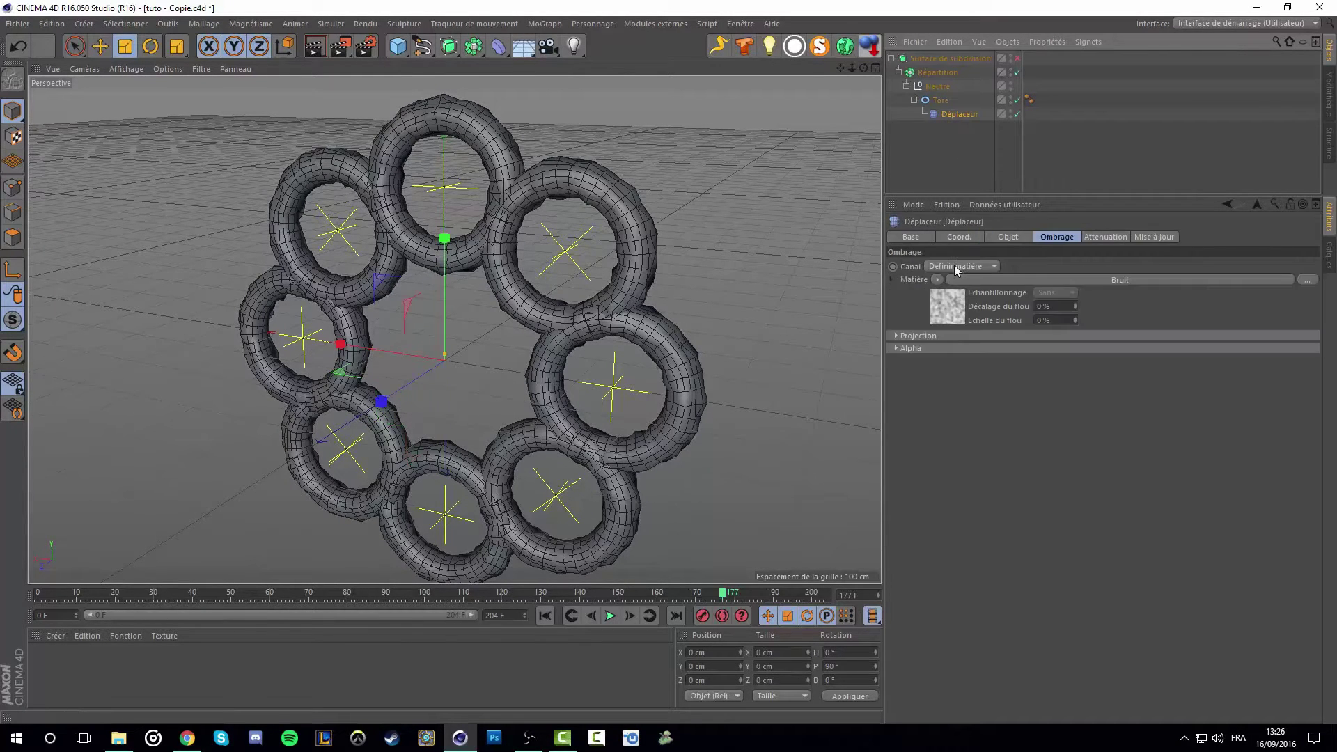
{"action": "left_click", "coordinate": [960, 319]}
{"action": "left_click", "coordinate": [1064, 392]}
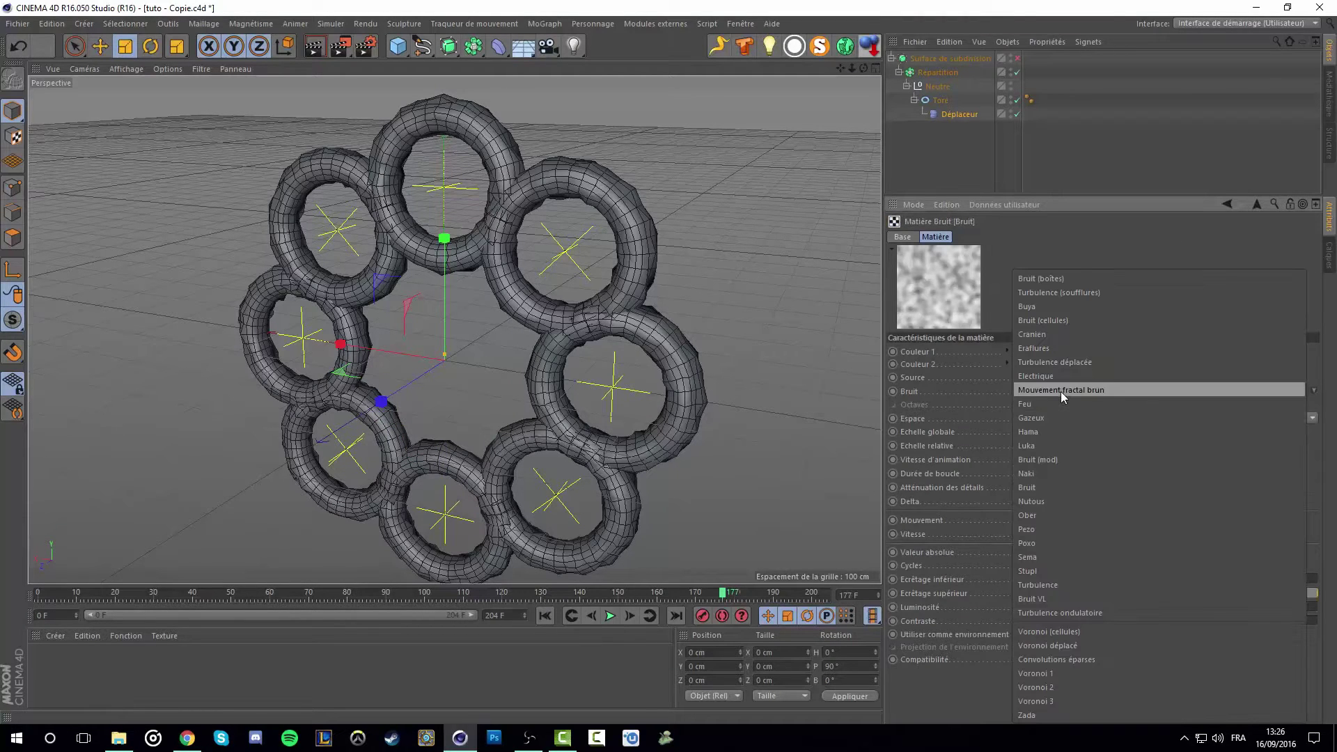
{"action": "left_click", "coordinate": [967, 374]}
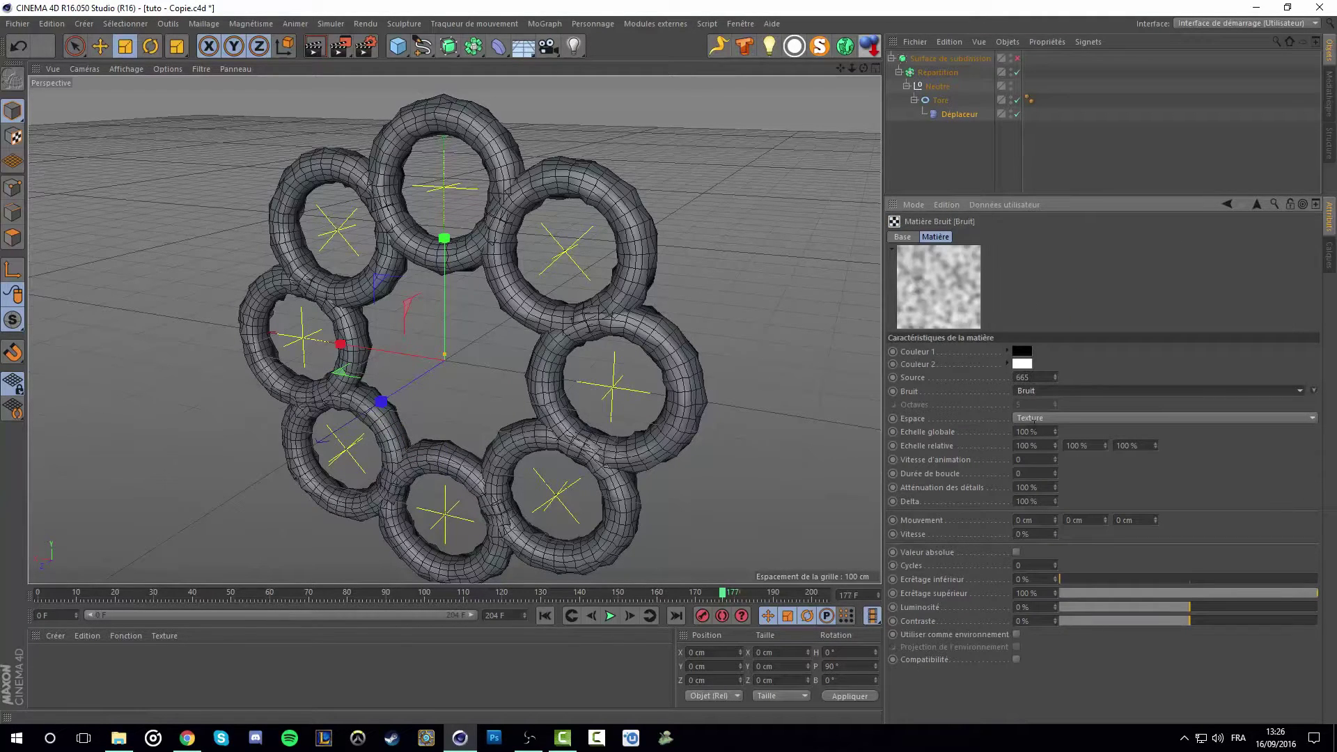
{"action": "left_click_drag", "start_coordinate": [1056, 432], "coordinate": [1056, 430]}
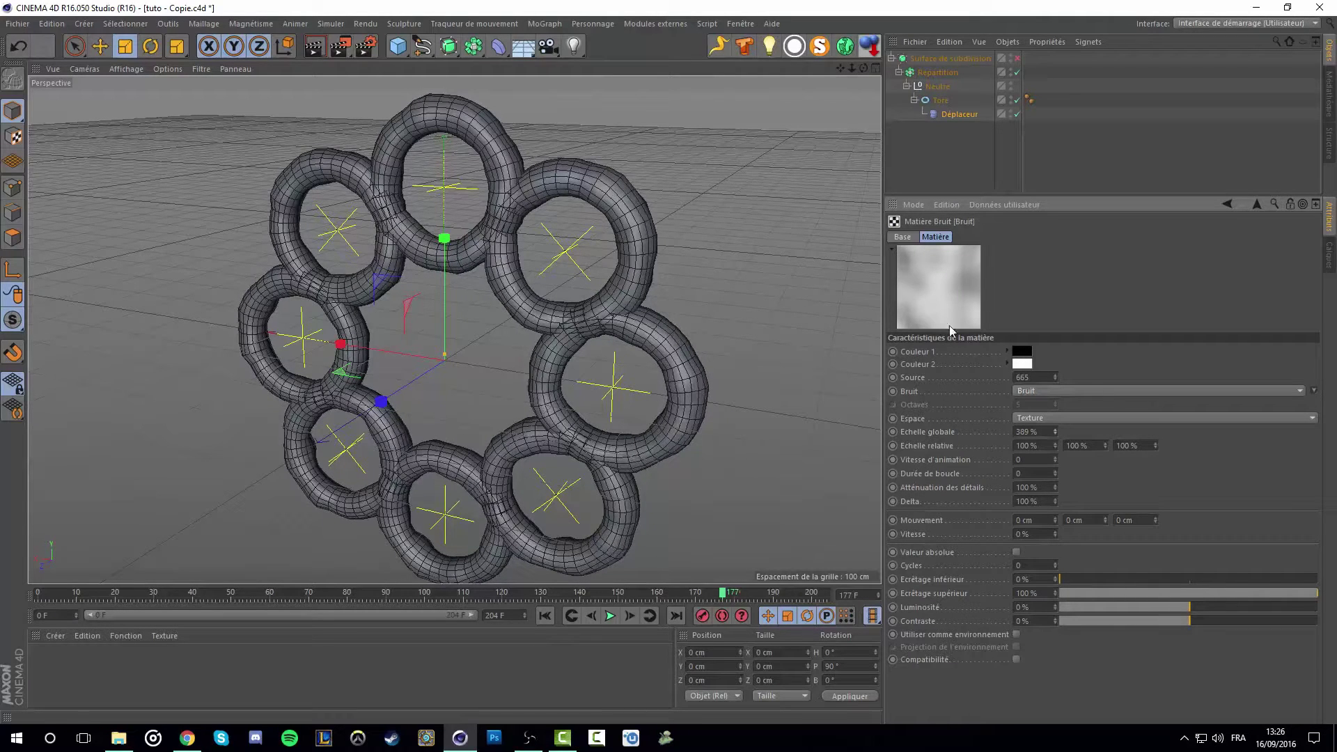
Step: Increase the displacer's height (Hauteur) to 251 cm to push the rings into large spiky petals
{"action": "left_click", "coordinate": [960, 114]}
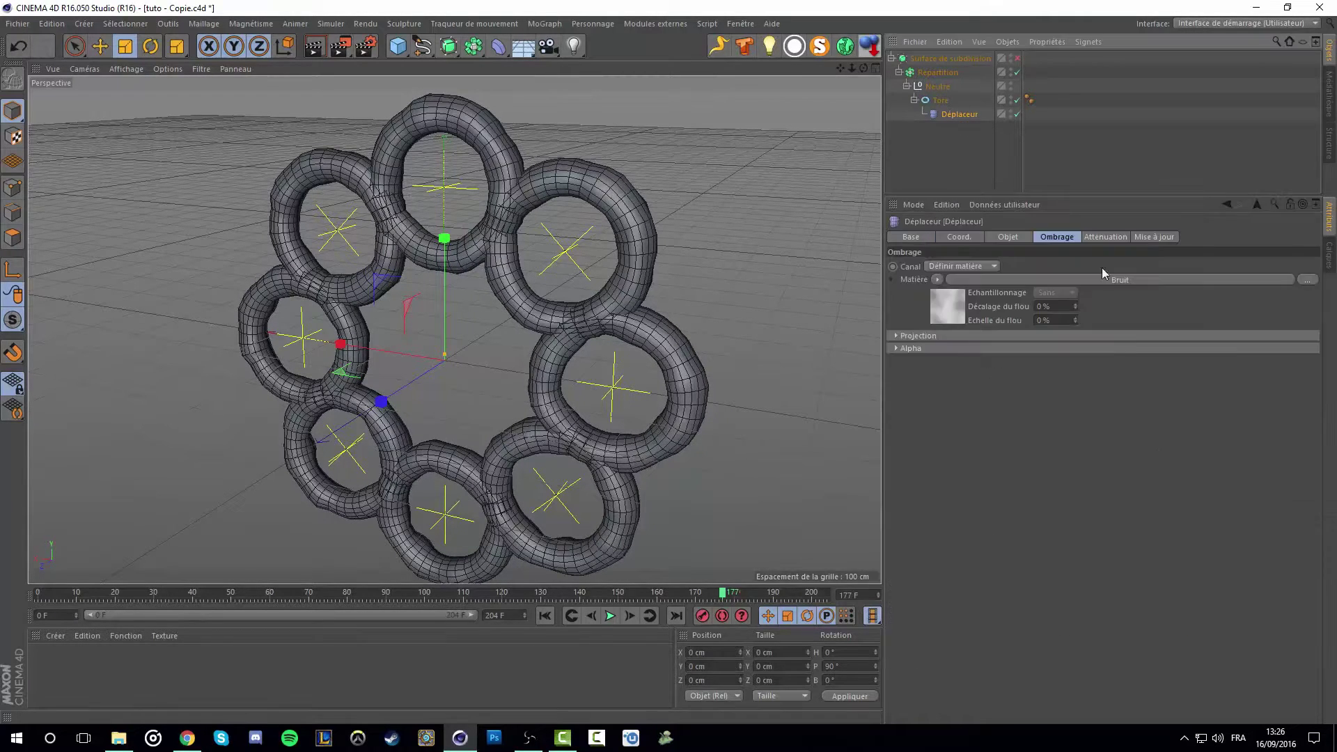
{"action": "left_click", "coordinate": [1007, 238]}
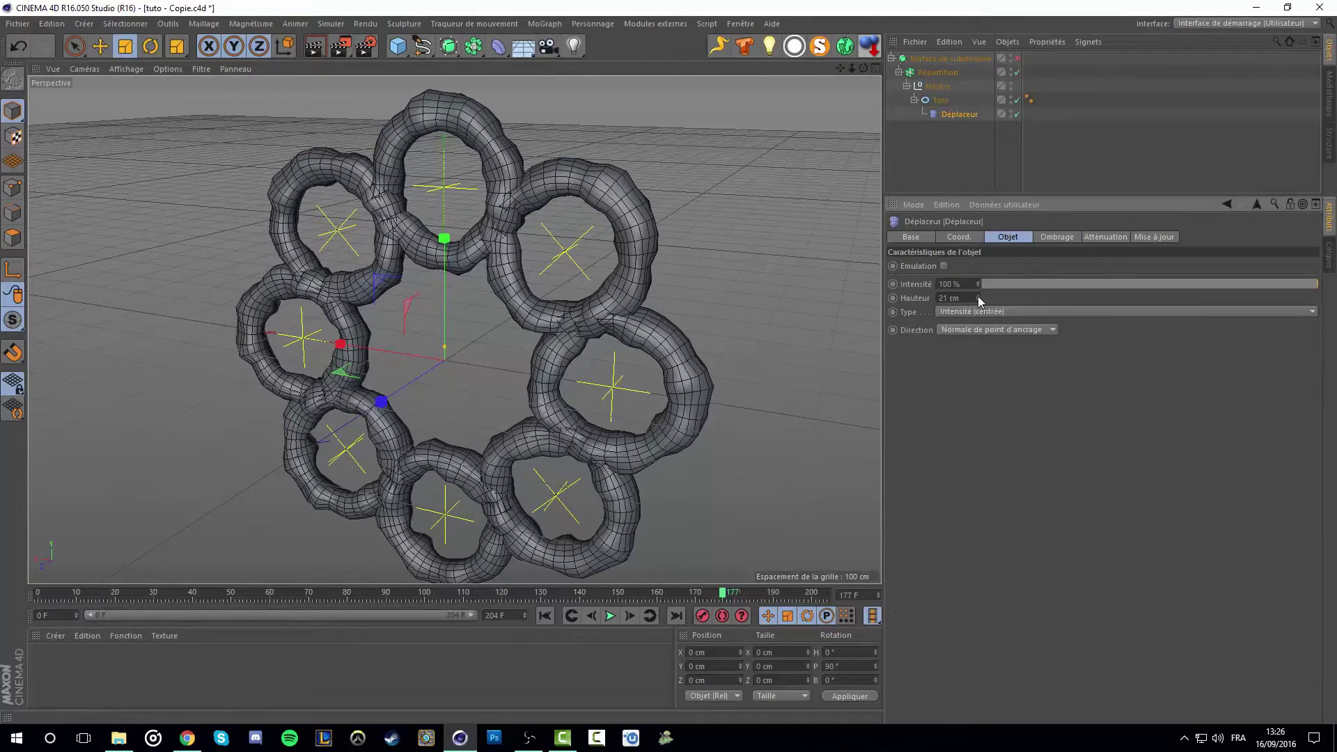
{"action": "mouse_move", "coordinate": [978, 295]}
{"action": "left_mouse_down"}
{"action": "mouse_move", "coordinate": [978, 258]}
{"action": "mouse_move", "coordinate": [978, 376]}
{"action": "mouse_move", "coordinate": [978, 227]}
{"action": "mouse_move", "coordinate": [980, 291]}
{"action": "left_mouse_up"}
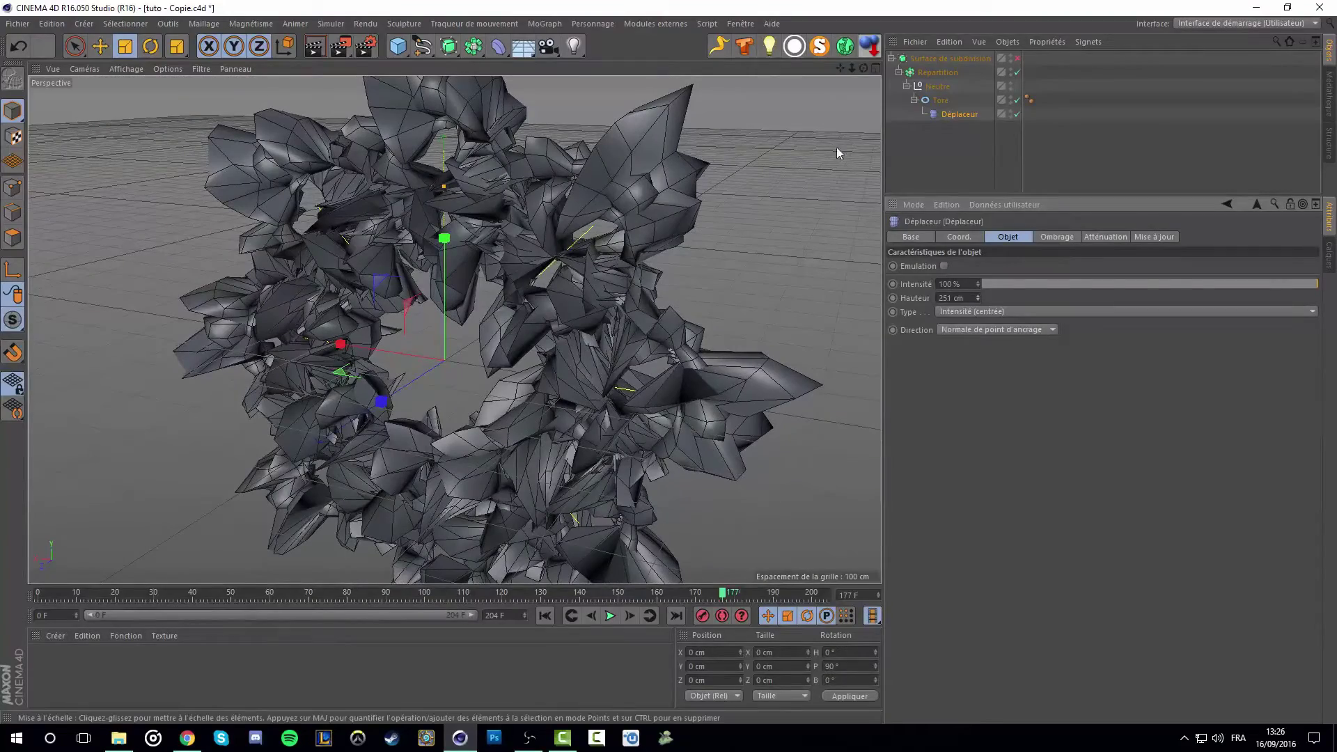
{"action": "left_click_drag", "start_coordinate": [842, 115], "coordinate": [879, 77], "text": "alt"}
{"action": "right_click_drag", "start_coordinate": [842, 116], "coordinate": [794, 116], "text": "alt"}
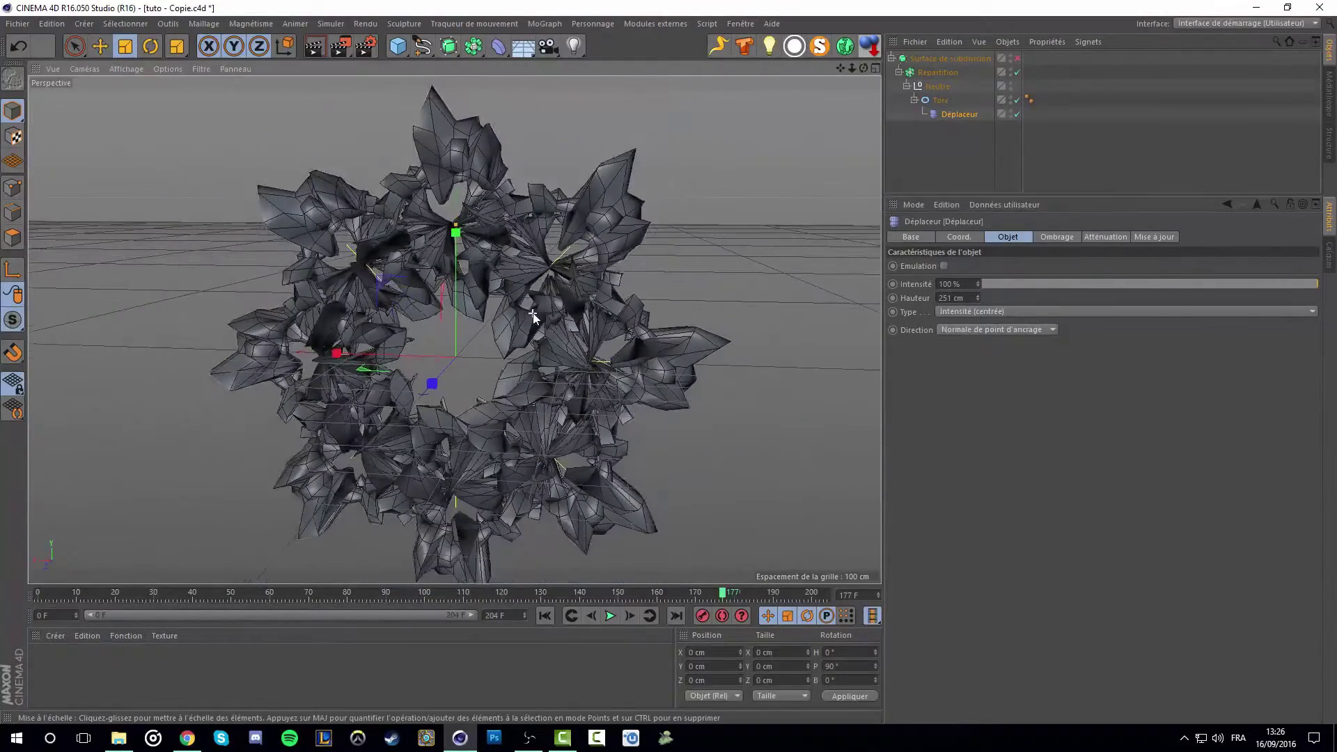
Step: Turn the Subdivision Surface back on and hide the grid in the perspective view
{"action": "left_click", "coordinate": [1017, 57]}
{"action": "mouse_move", "coordinate": [614, 338]}
{"action": "left_mouse_down", "text": "alt"}
{"action": "mouse_move", "coordinate": [558, 339]}
{"action": "mouse_move", "coordinate": [618, 365]}
{"action": "mouse_move", "coordinate": [687, 363]}
{"action": "mouse_move", "coordinate": [606, 327]}
{"action": "mouse_move", "coordinate": [633, 305]}
{"action": "mouse_move", "coordinate": [603, 346]}
{"action": "left_mouse_up", "text": "alt"}
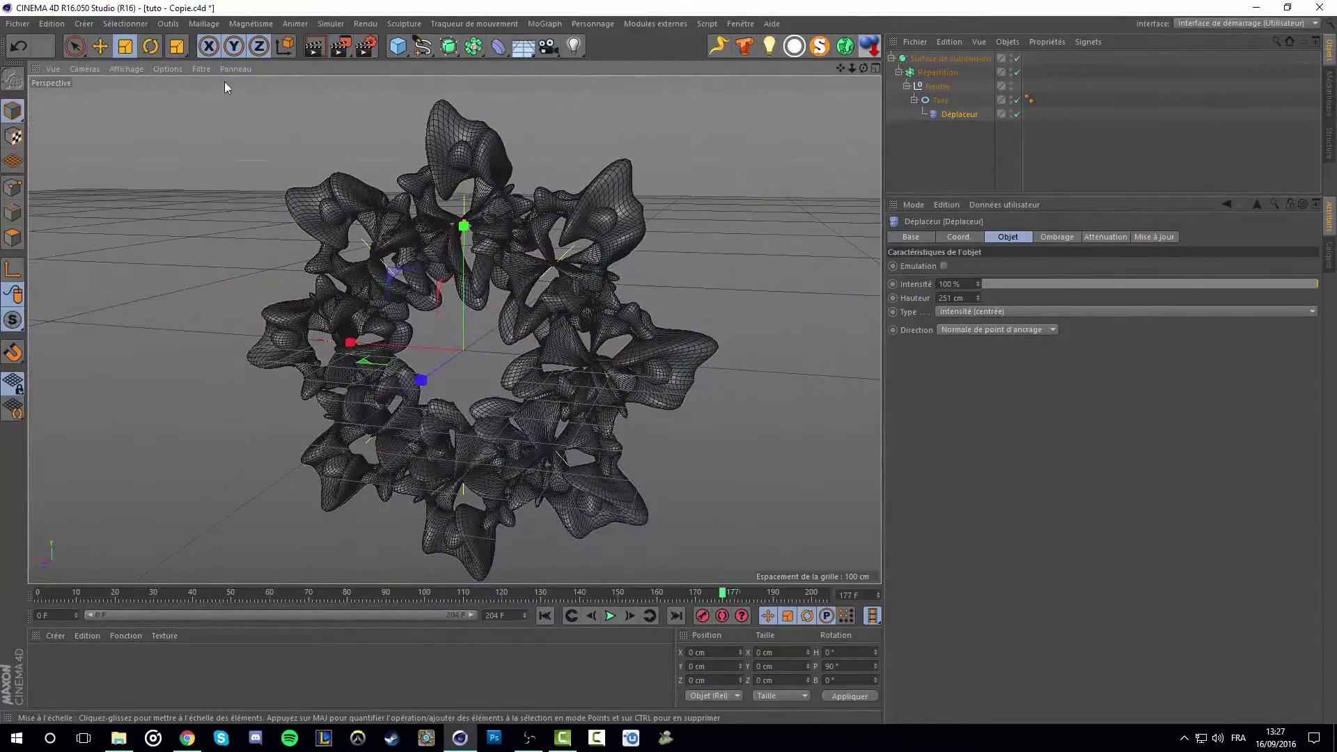
{"action": "left_click", "coordinate": [200, 67]}
{"action": "left_click", "coordinate": [236, 283]}
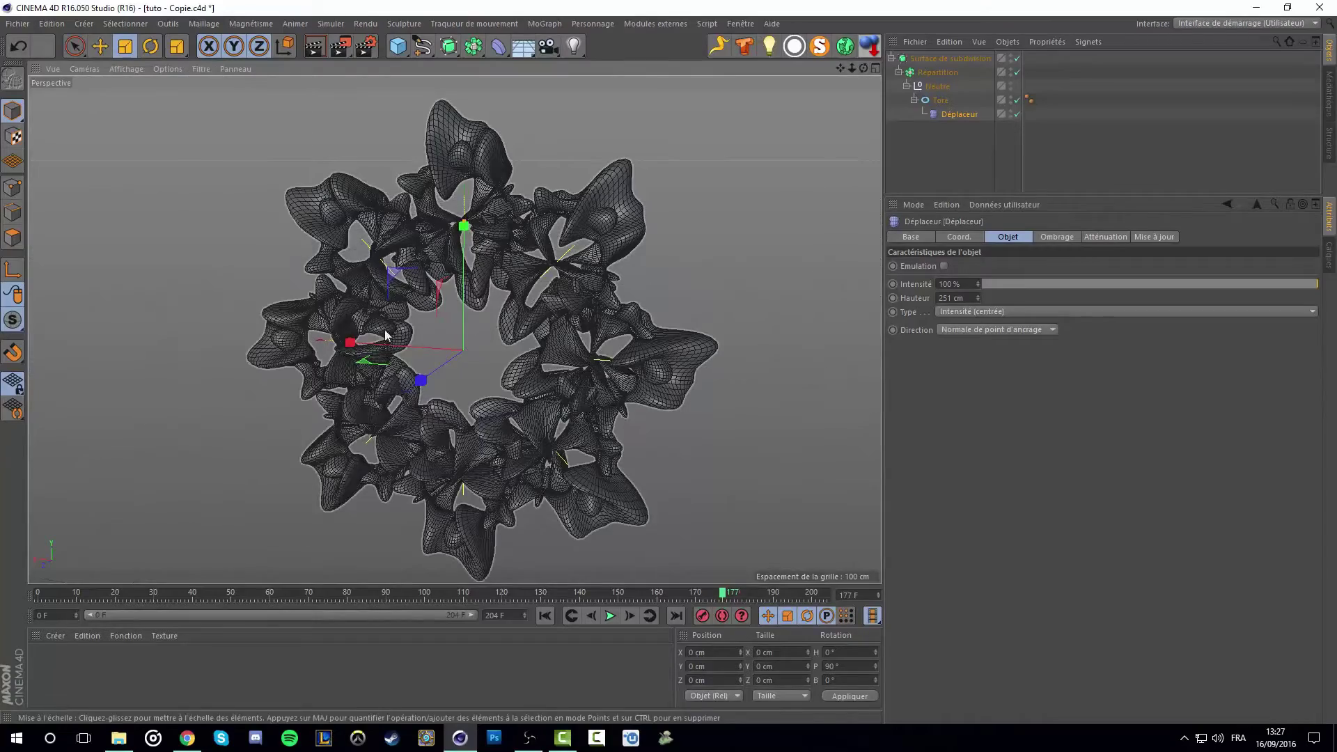
Step: Compare the flower with and without Subdivision Surface smoothing from several angles
{"action": "left_click_drag", "start_coordinate": [565, 357], "coordinate": [506, 366], "text": "alt"}
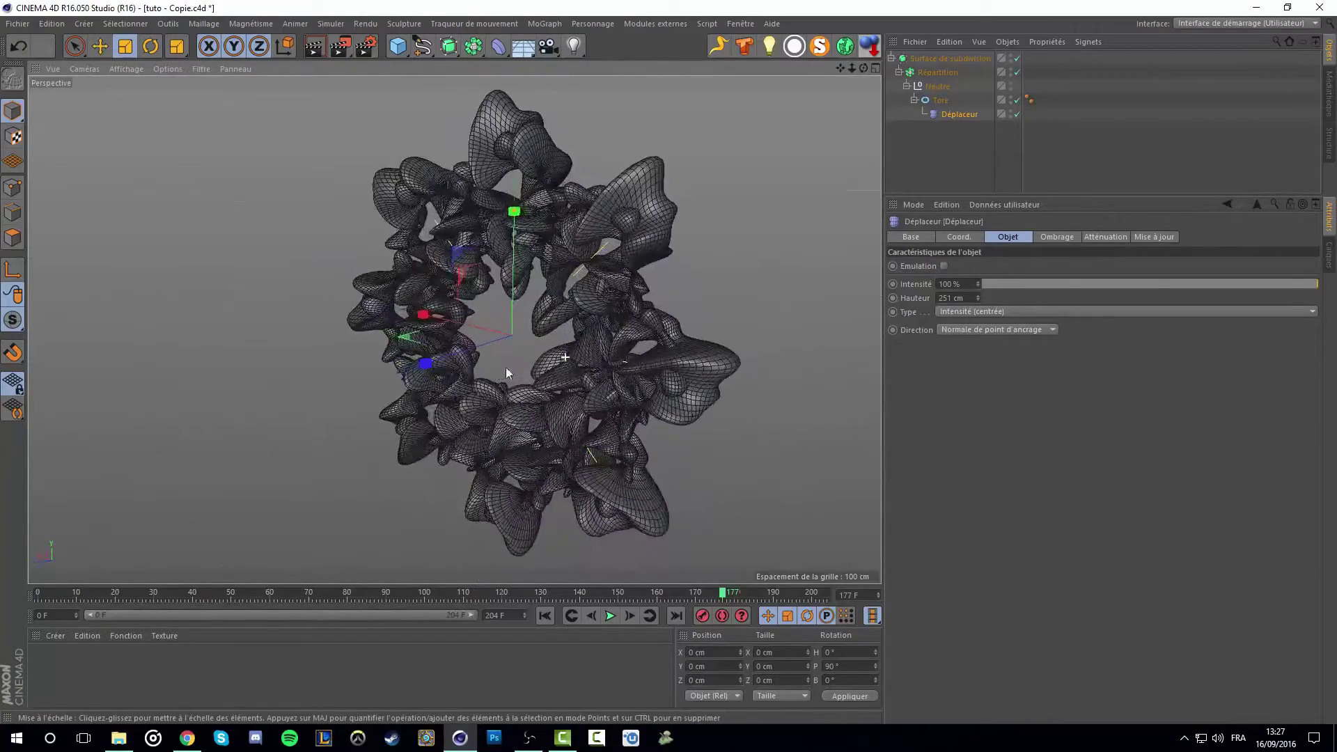
{"action": "left_click", "coordinate": [1017, 58]}
{"action": "left_click", "coordinate": [1017, 57]}
{"action": "left_click_drag", "start_coordinate": [506, 291], "coordinate": [674, 192], "text": "alt"}
{"action": "left_click_drag", "start_coordinate": [549, 330], "coordinate": [591, 342], "text": "alt"}
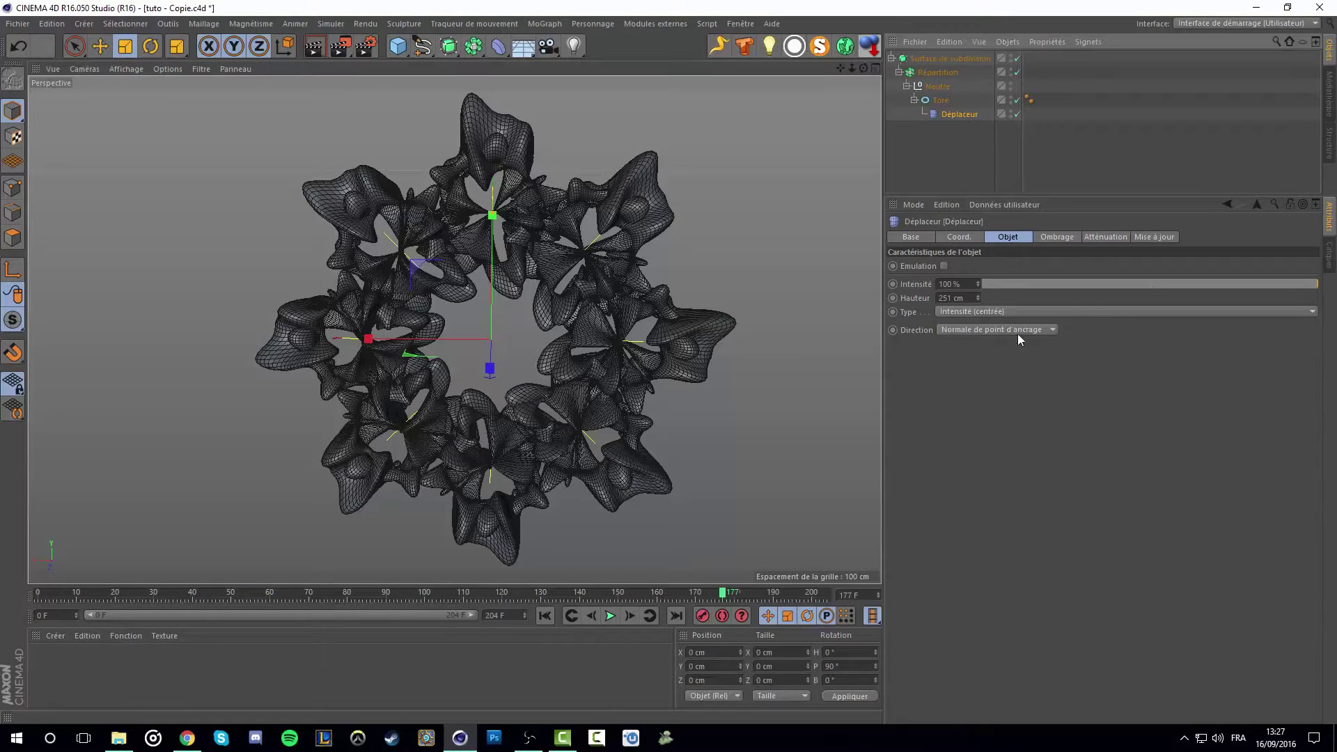
Step: Try different Source seeds in the displacer's noise shader and settle on 669
{"action": "left_click", "coordinate": [1052, 238]}
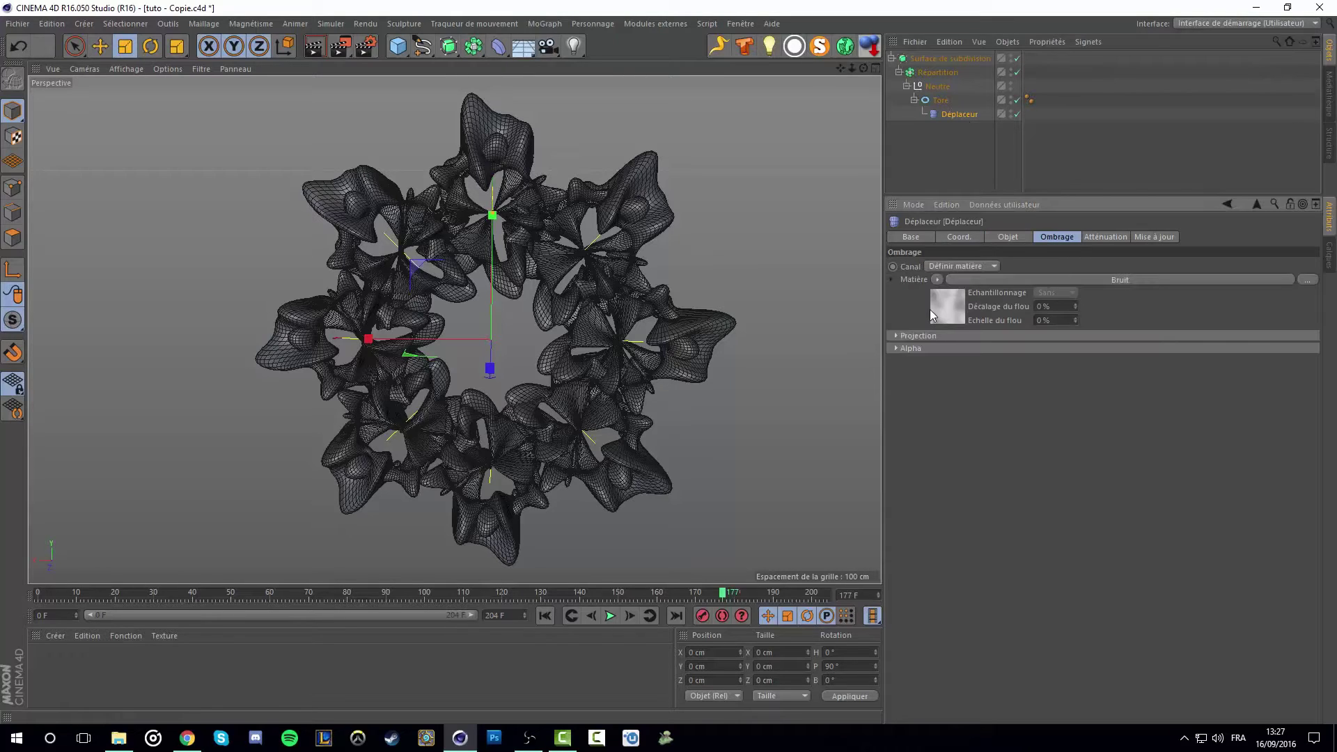
{"action": "left_click", "coordinate": [948, 319]}
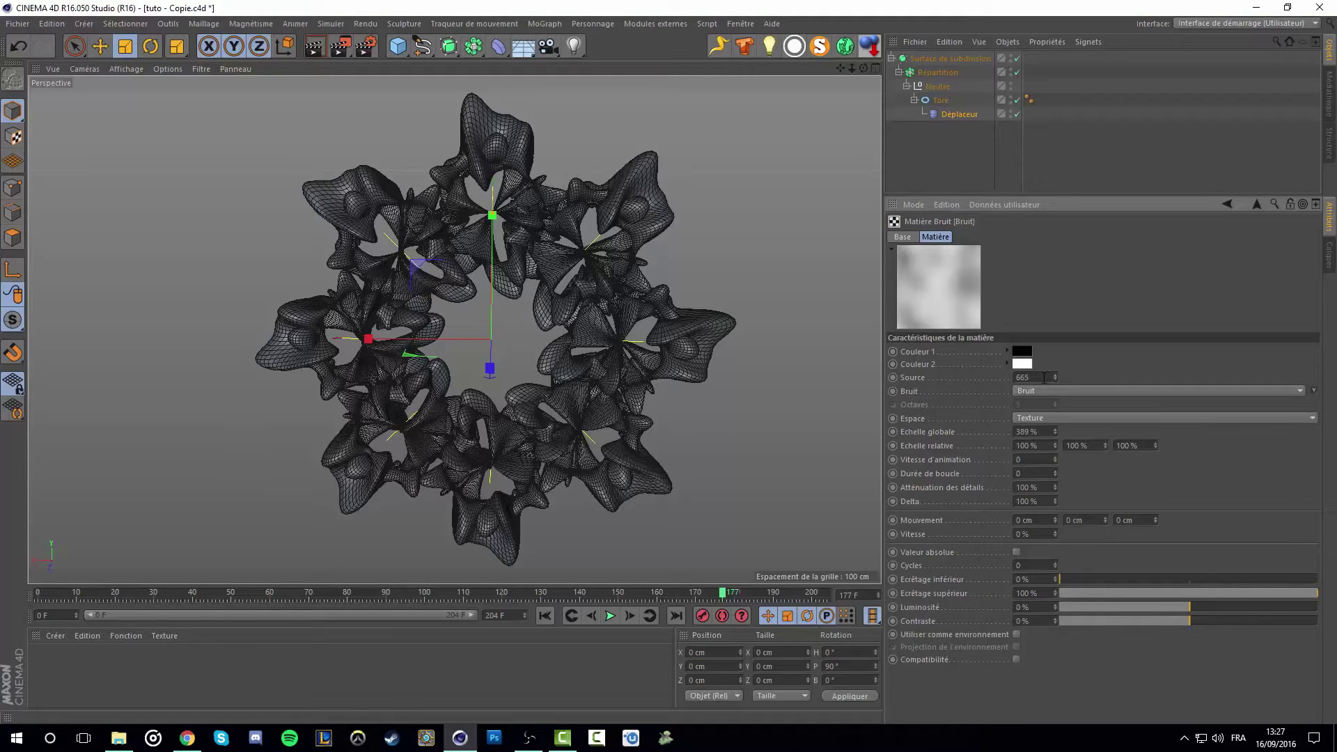
{"action": "scroll", "coordinate": [1044, 378], "scroll_direction": "up", "scroll_amount": 1}
{"action": "scroll", "coordinate": [1044, 378], "scroll_direction": "up", "scroll_amount": 1}
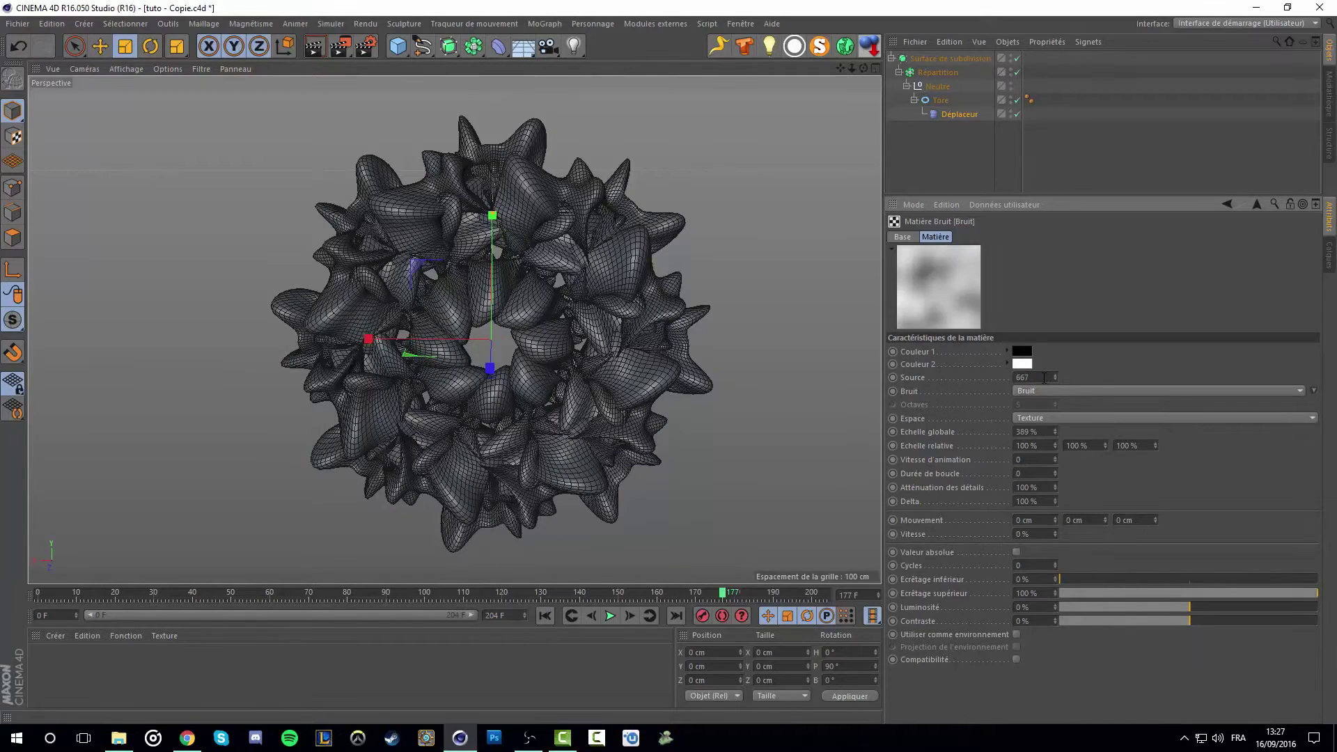
{"action": "scroll", "coordinate": [1044, 378], "scroll_direction": "up", "scroll_amount": 1}
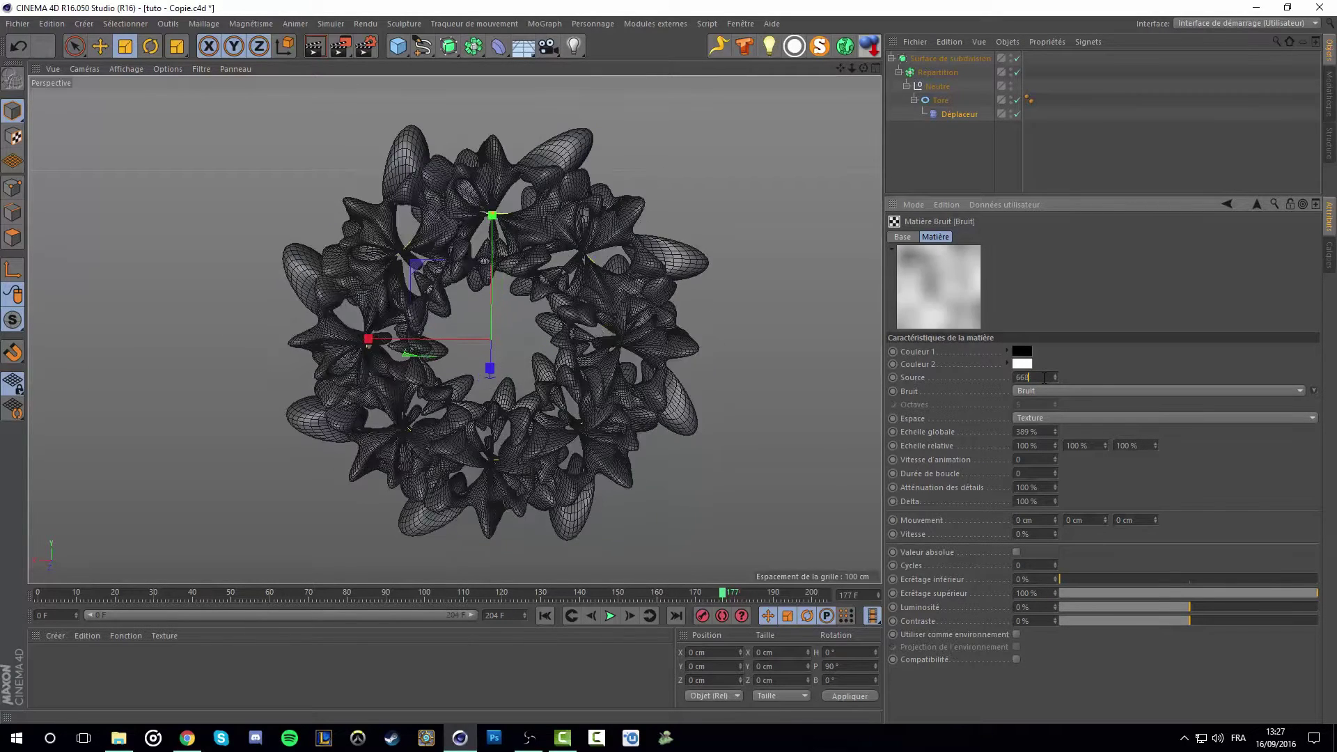
{"action": "scroll", "coordinate": [1044, 377], "scroll_direction": "up", "scroll_amount": 1}
{"action": "scroll", "coordinate": [1044, 377], "scroll_direction": "up", "scroll_amount": 1}
{"action": "scroll", "coordinate": [1044, 377], "scroll_direction": "up", "scroll_amount": 1}
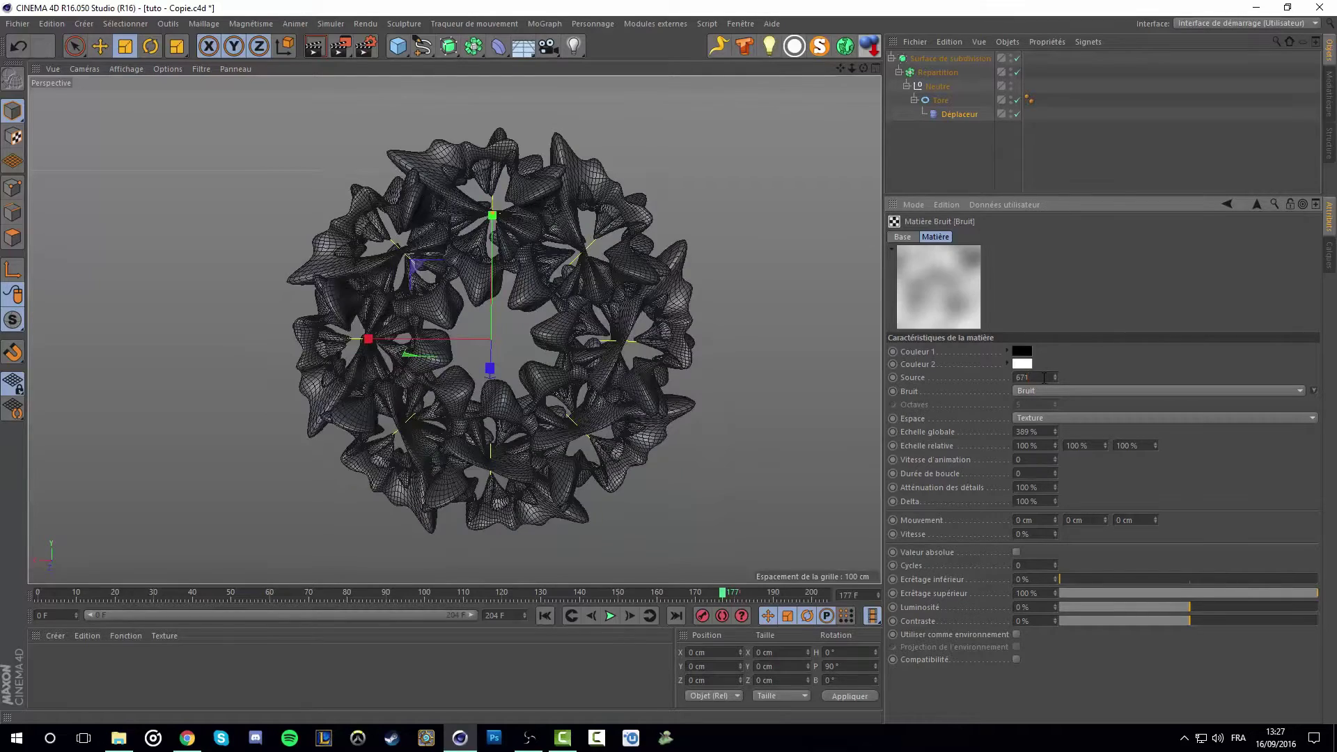
{"action": "scroll", "coordinate": [1044, 378], "scroll_direction": "down", "scroll_amount": 1}
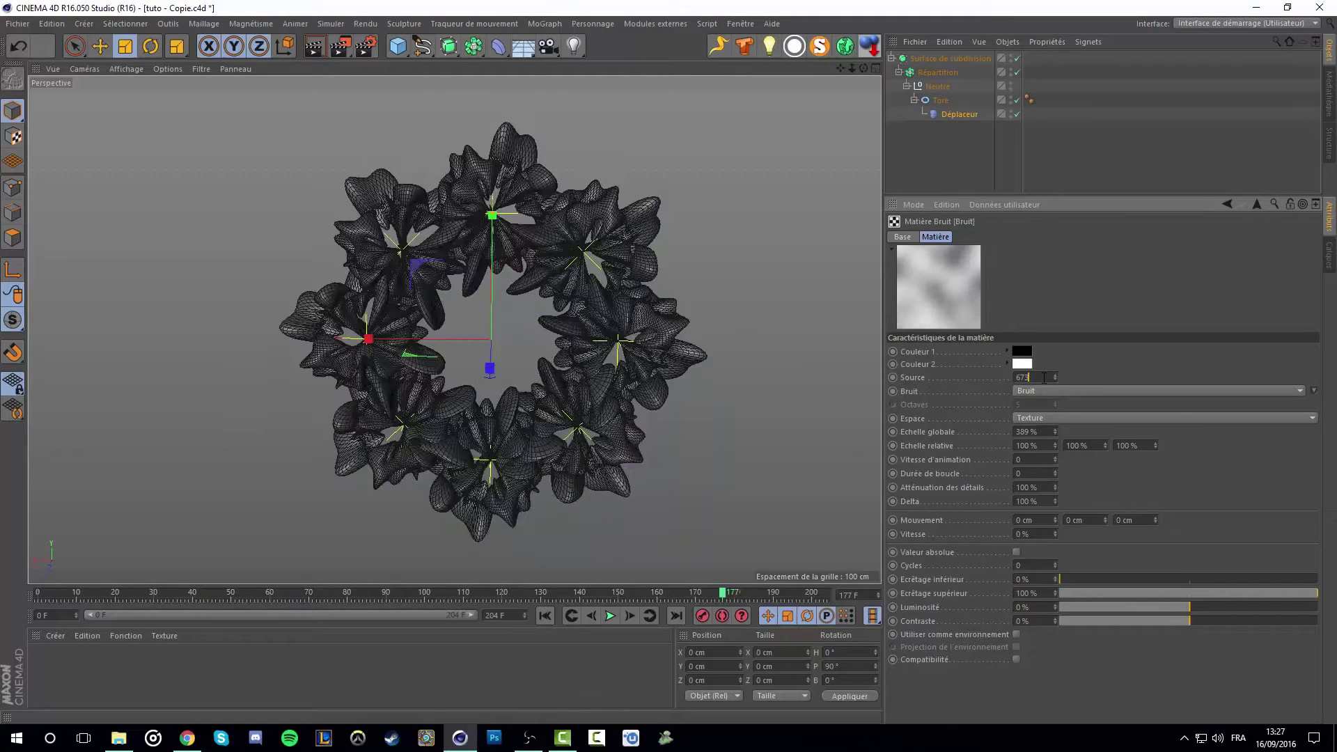
{"action": "scroll", "coordinate": [1044, 377], "scroll_direction": "down", "scroll_amount": 1}
{"action": "scroll", "coordinate": [1044, 377], "scroll_direction": "down", "scroll_amount": 1}
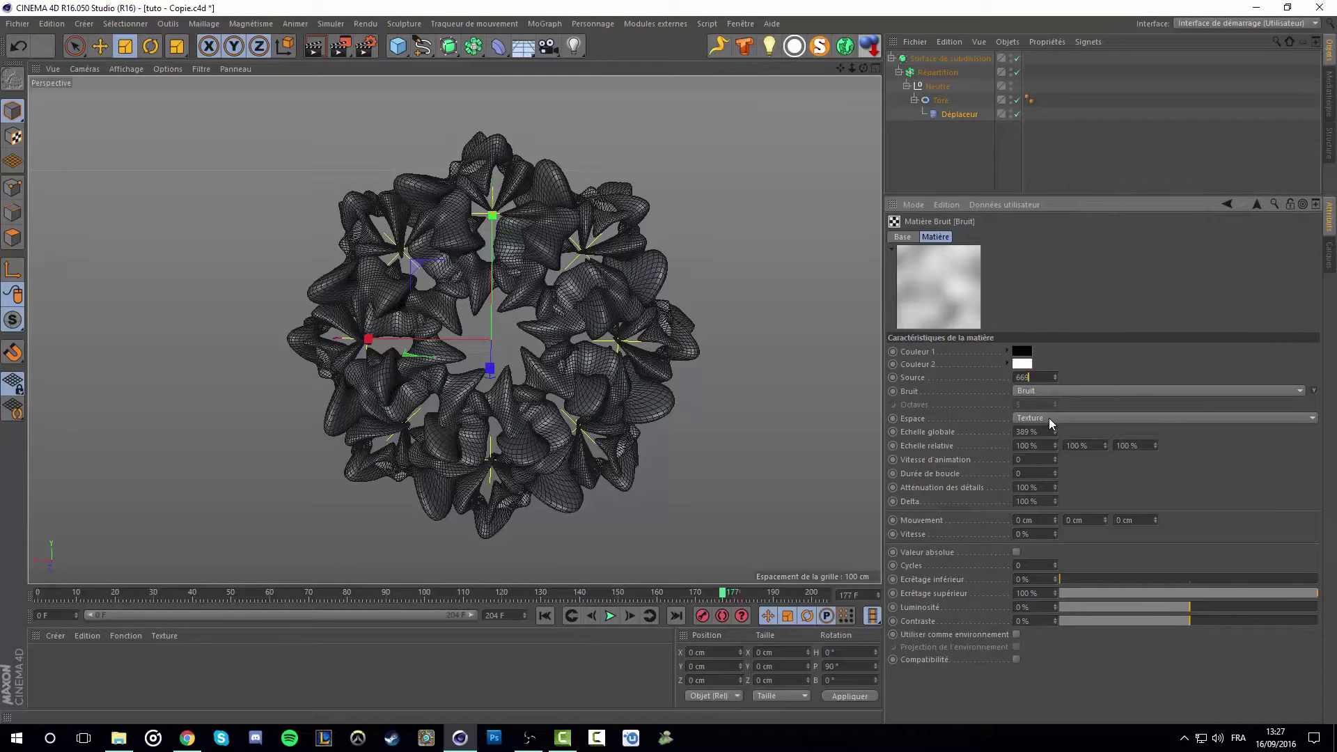
Step: Try other noise types on the displacer's shader, including Pezo and Stupl, and inspect the resulting shape
{"action": "left_click", "coordinate": [1025, 391]}
{"action": "left_click", "coordinate": [1027, 515]}
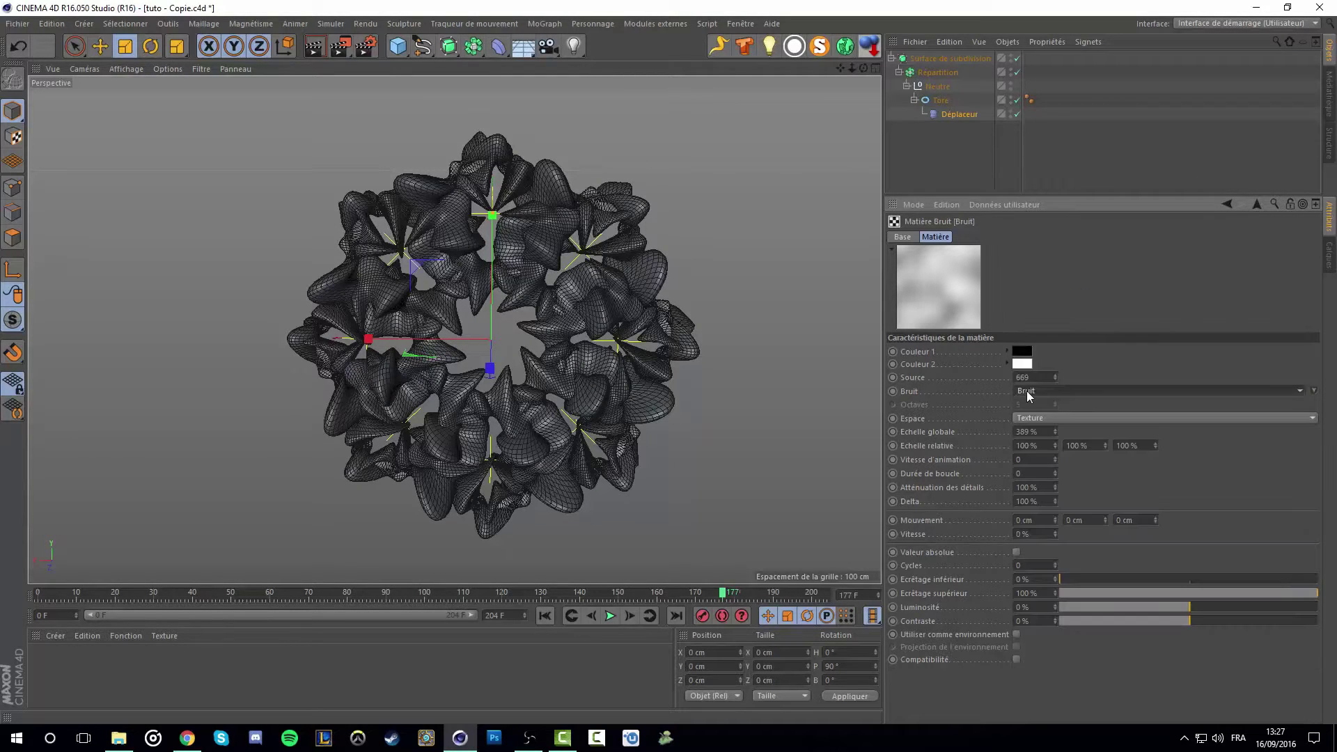
{"action": "scroll", "coordinate": [1026, 392], "scroll_direction": "down", "scroll_amount": 6}
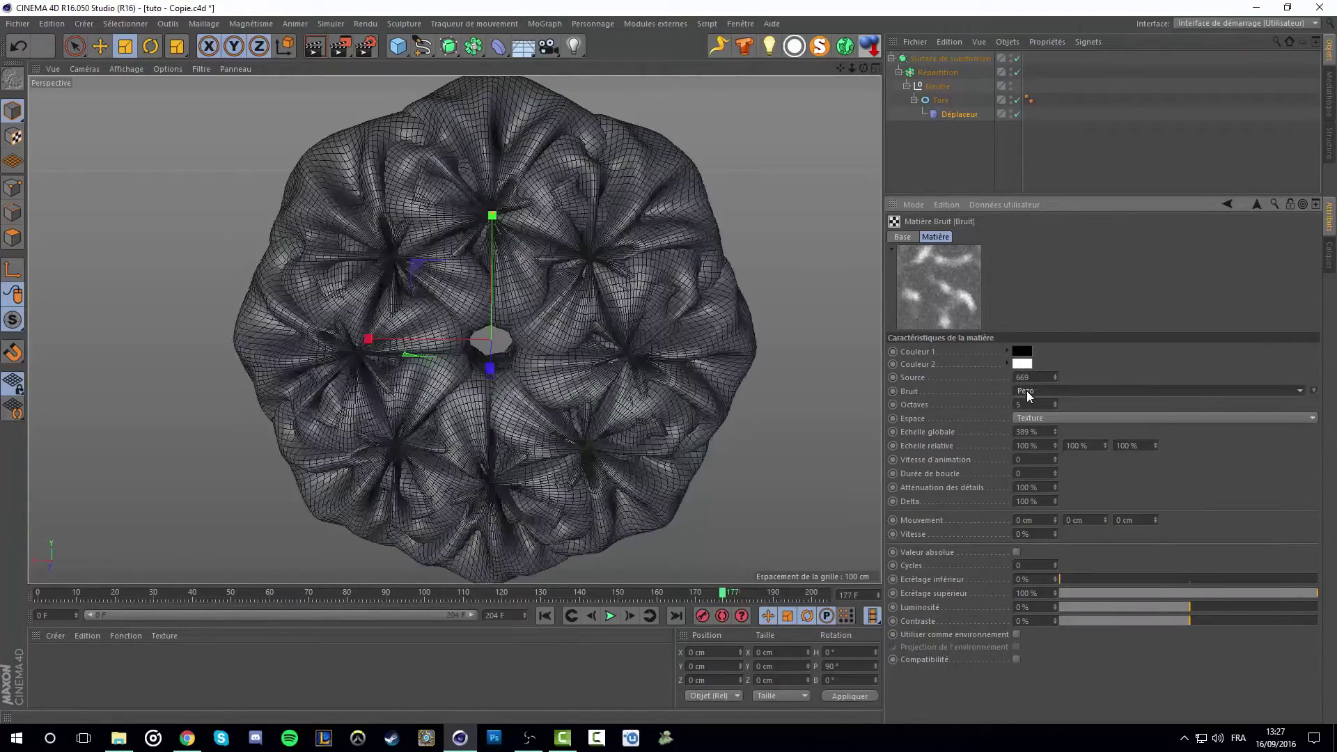
{"action": "mouse_move", "coordinate": [701, 388]}
{"action": "left_mouse_down", "text": "alt"}
{"action": "mouse_move", "coordinate": [686, 359]}
{"action": "mouse_move", "coordinate": [704, 362]}
{"action": "left_mouse_up", "text": "alt"}
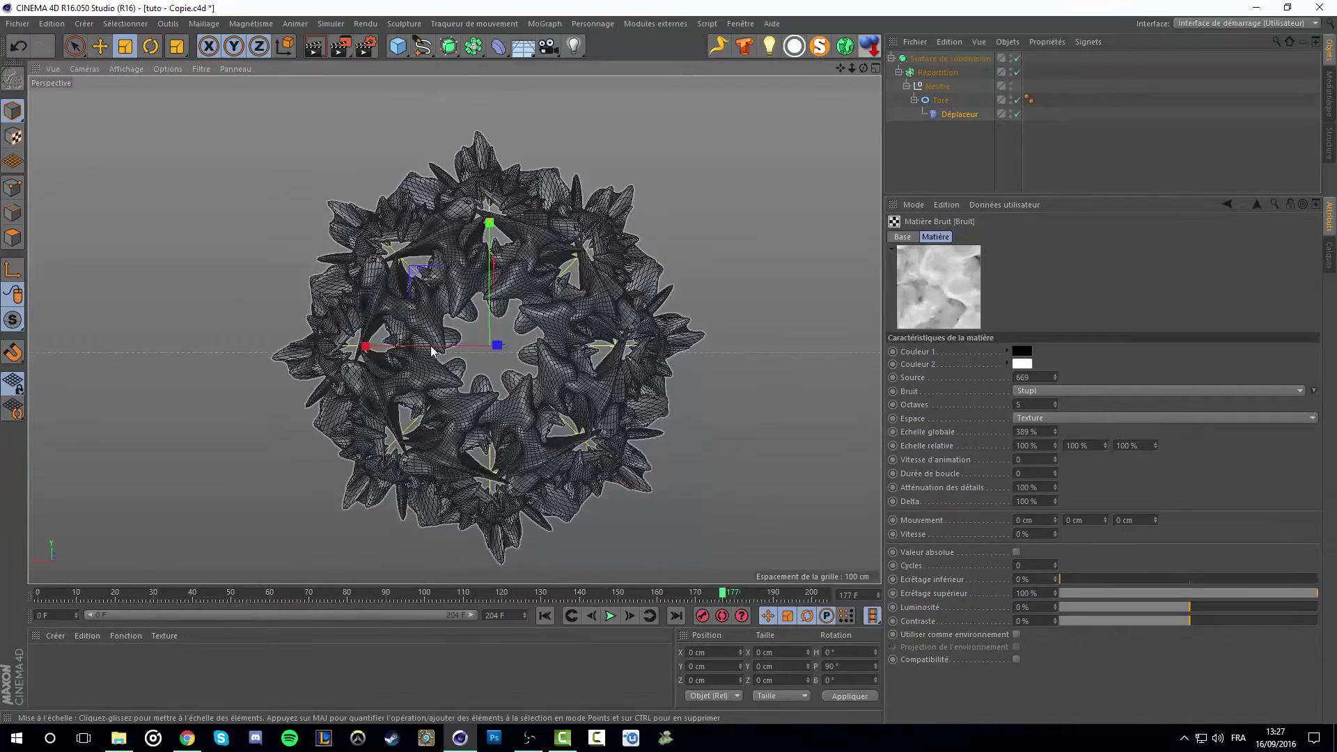
{"action": "left_click_drag", "start_coordinate": [432, 350], "coordinate": [466, 359], "text": "alt"}
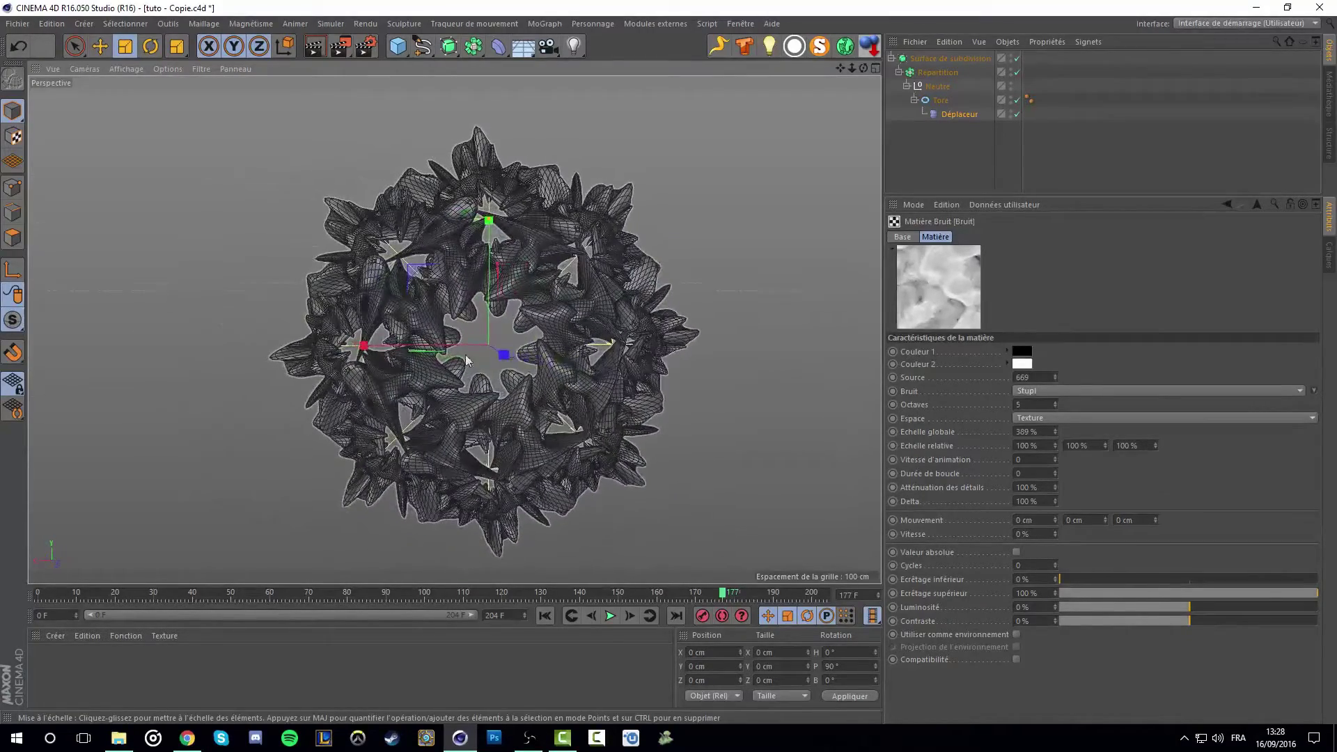
Step: Try further noise types such as Bruit VL and choose Convolutions éparses for the displacer's shader
{"action": "left_click", "coordinate": [1055, 390]}
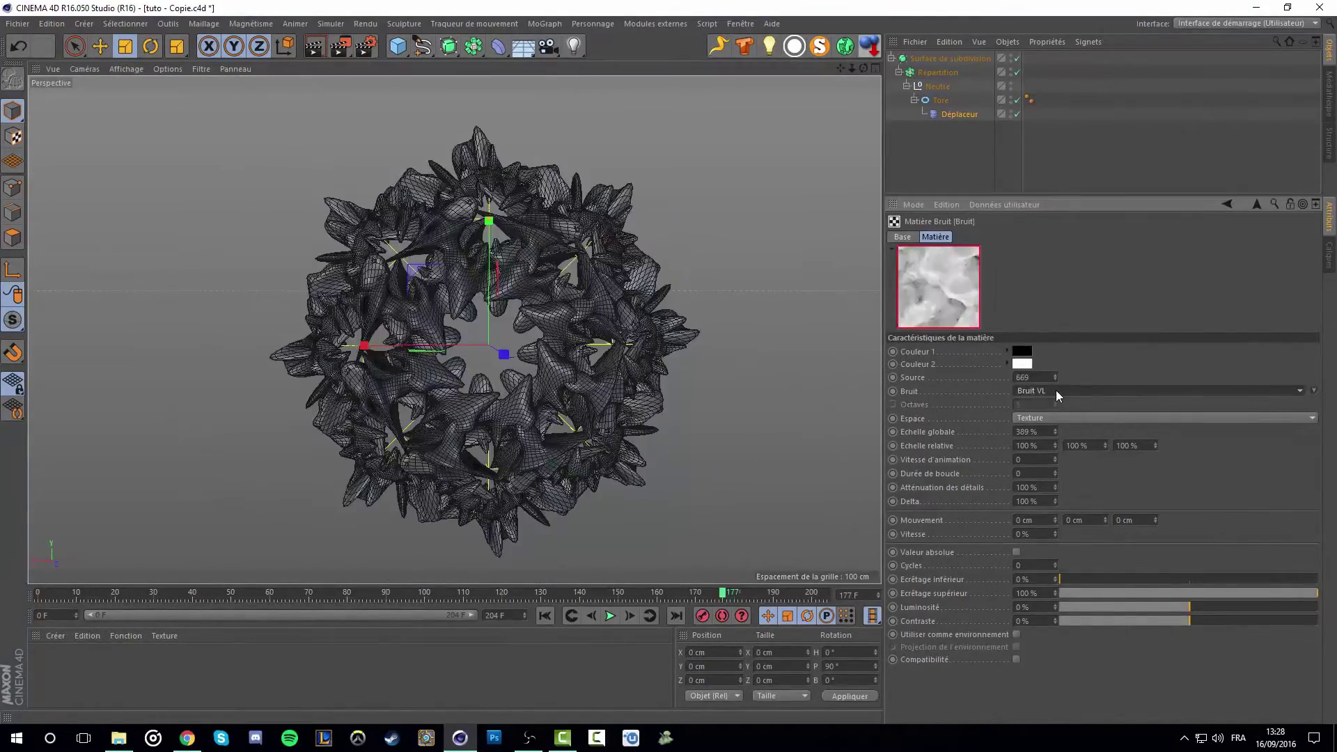
{"action": "scroll", "coordinate": [1056, 390], "scroll_direction": "down", "scroll_amount": 4}
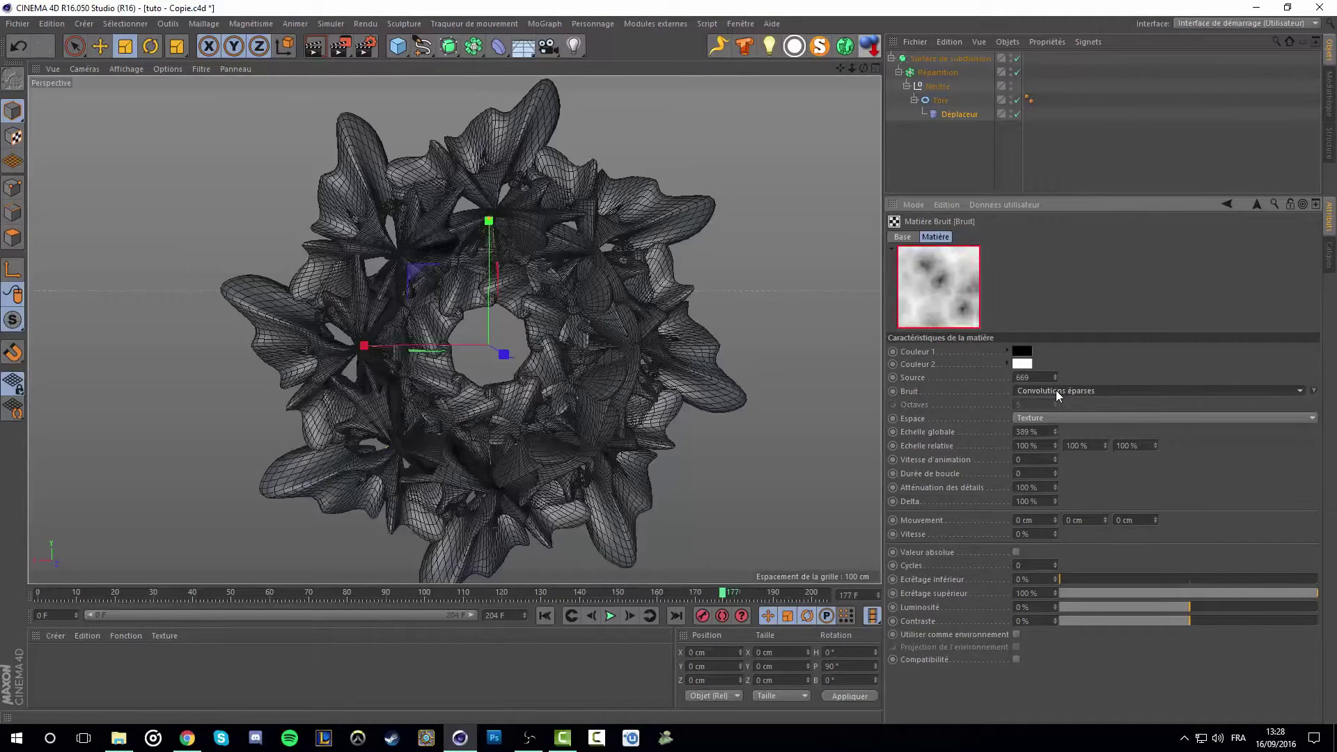
{"action": "scroll", "coordinate": [1056, 390], "scroll_direction": "down", "scroll_amount": 1}
{"action": "scroll", "coordinate": [1056, 391], "scroll_direction": "up", "scroll_amount": 1}
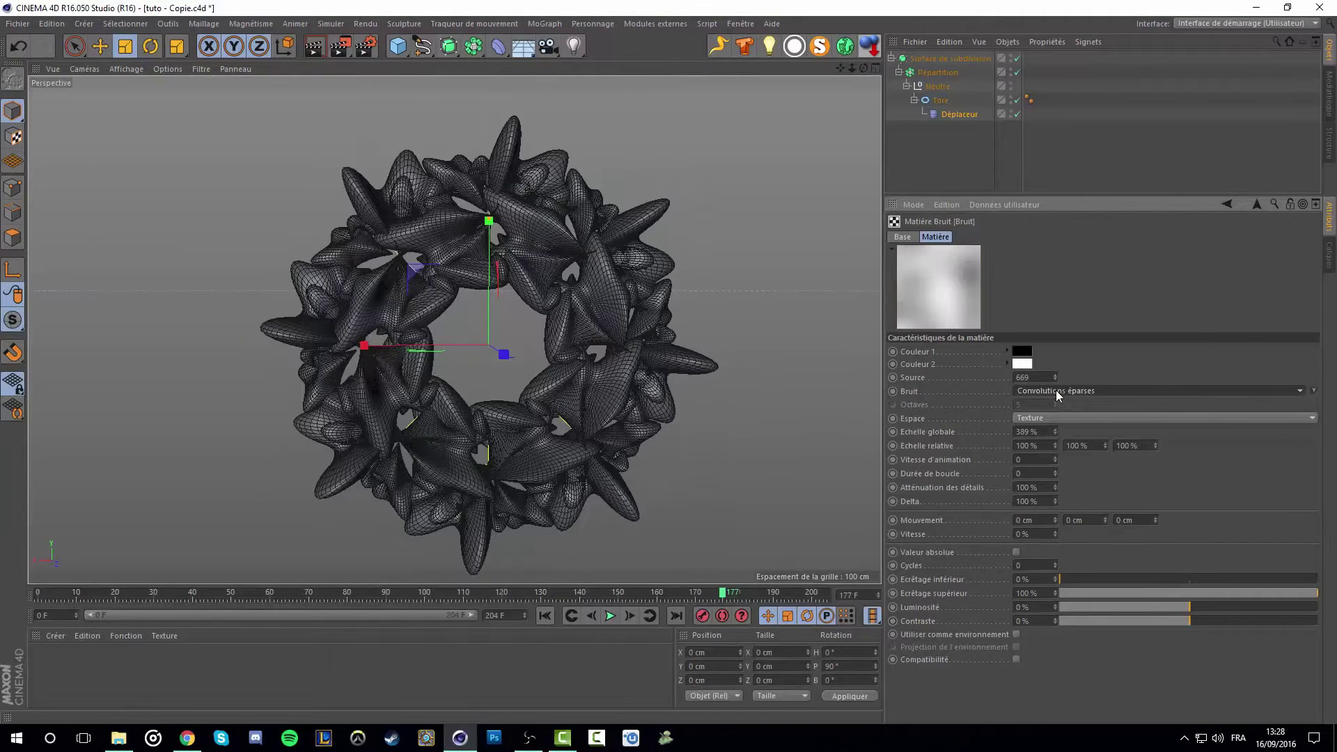
{"action": "left_click", "coordinate": [1056, 391]}
{"action": "left_click", "coordinate": [1060, 661]}
{"action": "left_click_drag", "start_coordinate": [581, 362], "coordinate": [522, 379], "text": "alt"}
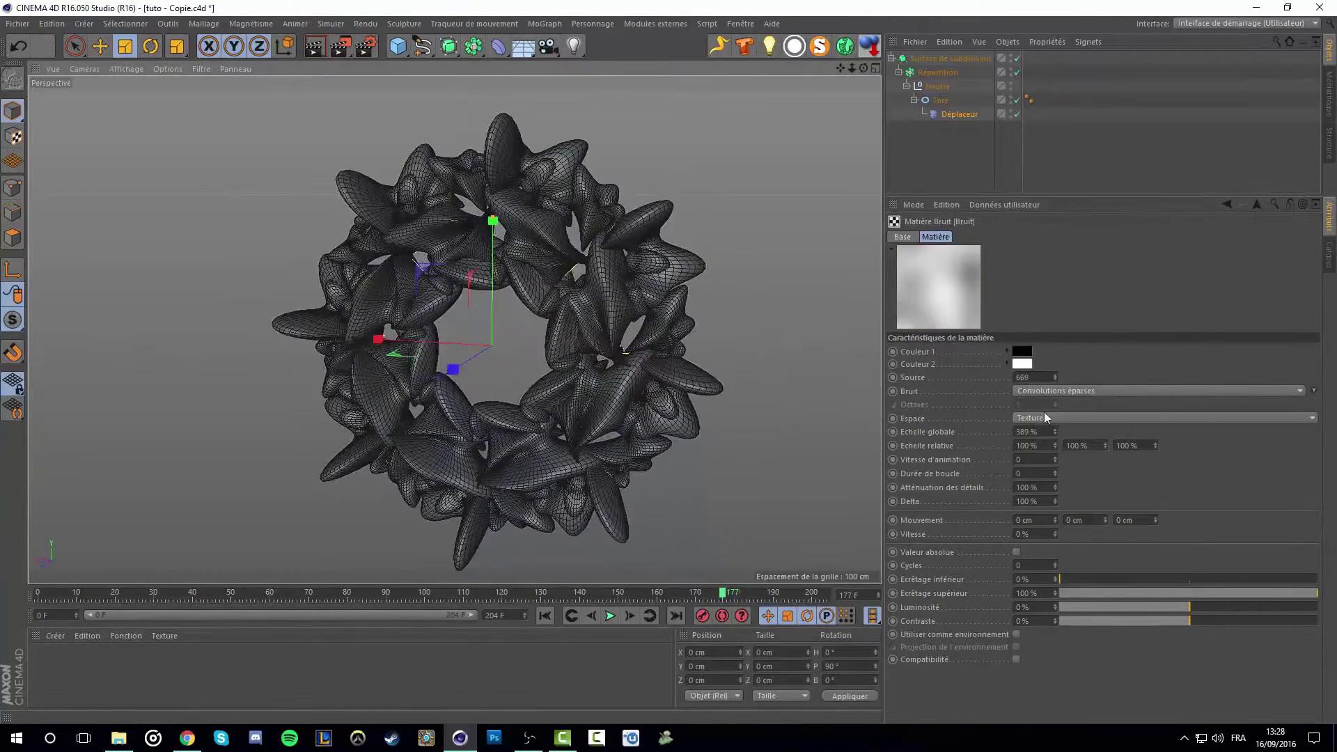
Step: Set the shader's noise type back to Bruit
{"action": "left_click", "coordinate": [1049, 393]}
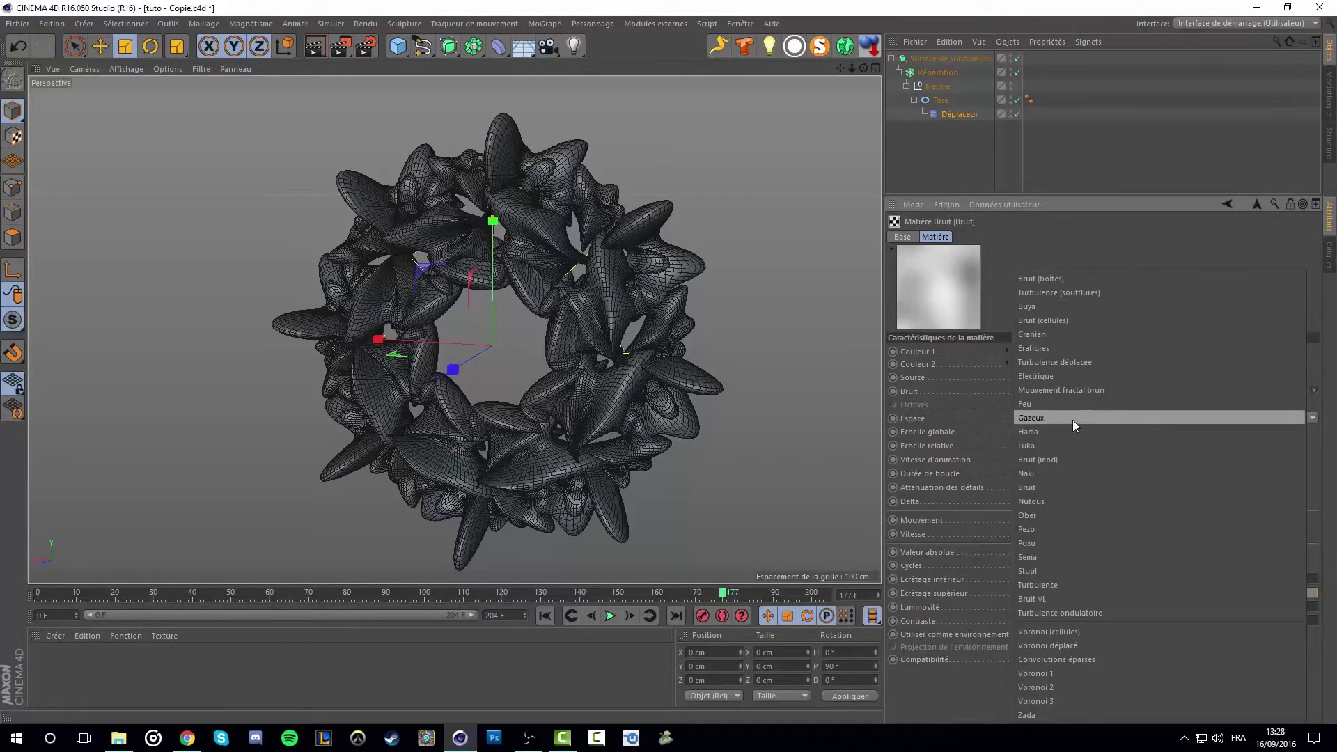
{"action": "left_click", "coordinate": [1059, 488]}
{"action": "mouse_move", "coordinate": [557, 324]}
{"action": "left_mouse_down", "text": "alt"}
{"action": "mouse_move", "coordinate": [617, 332]}
{"action": "mouse_move", "coordinate": [467, 320]}
{"action": "mouse_move", "coordinate": [617, 334]}
{"action": "mouse_move", "coordinate": [561, 309]}
{"action": "left_mouse_up", "text": "alt"}
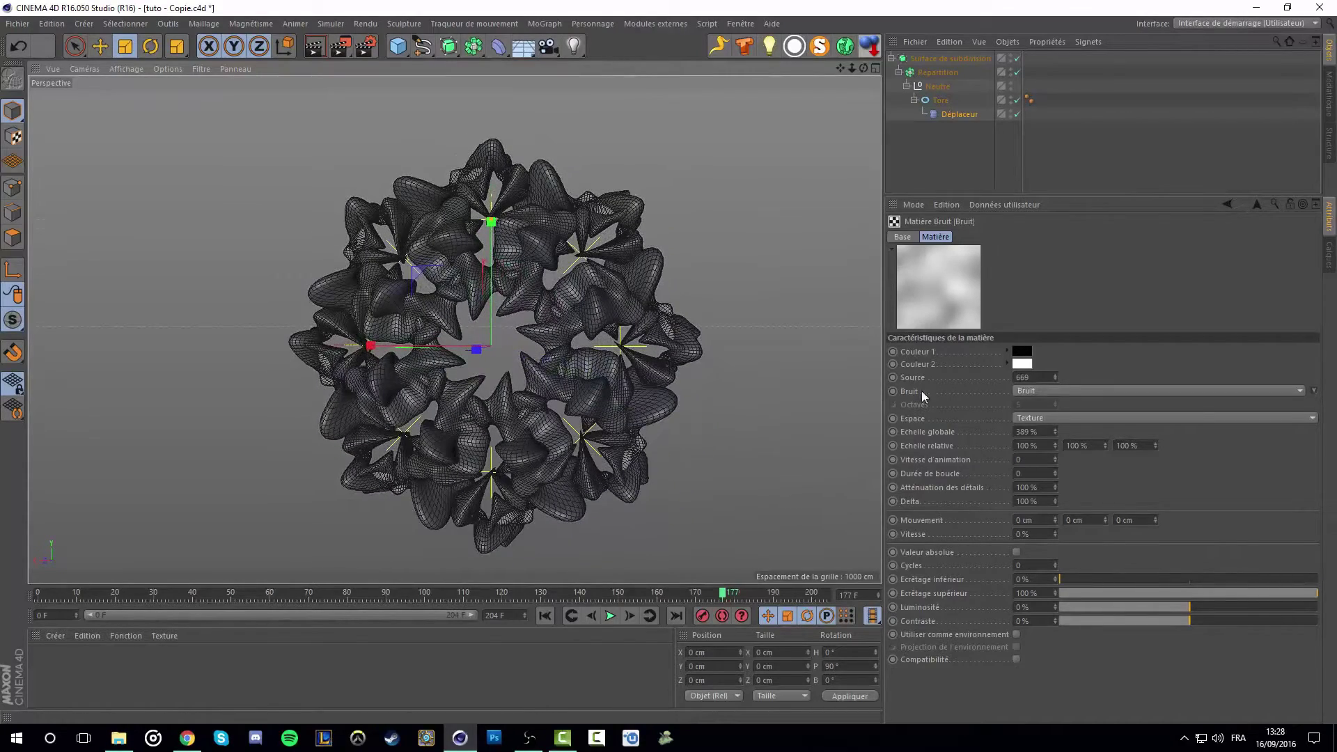
Step: Adjust the noise shader's global scale (Echelle globale) until the flower has broader, smoother petals, keeping Source at 669
{"action": "left_click", "coordinate": [1054, 378]}
{"action": "left_click", "coordinate": [1056, 379]}
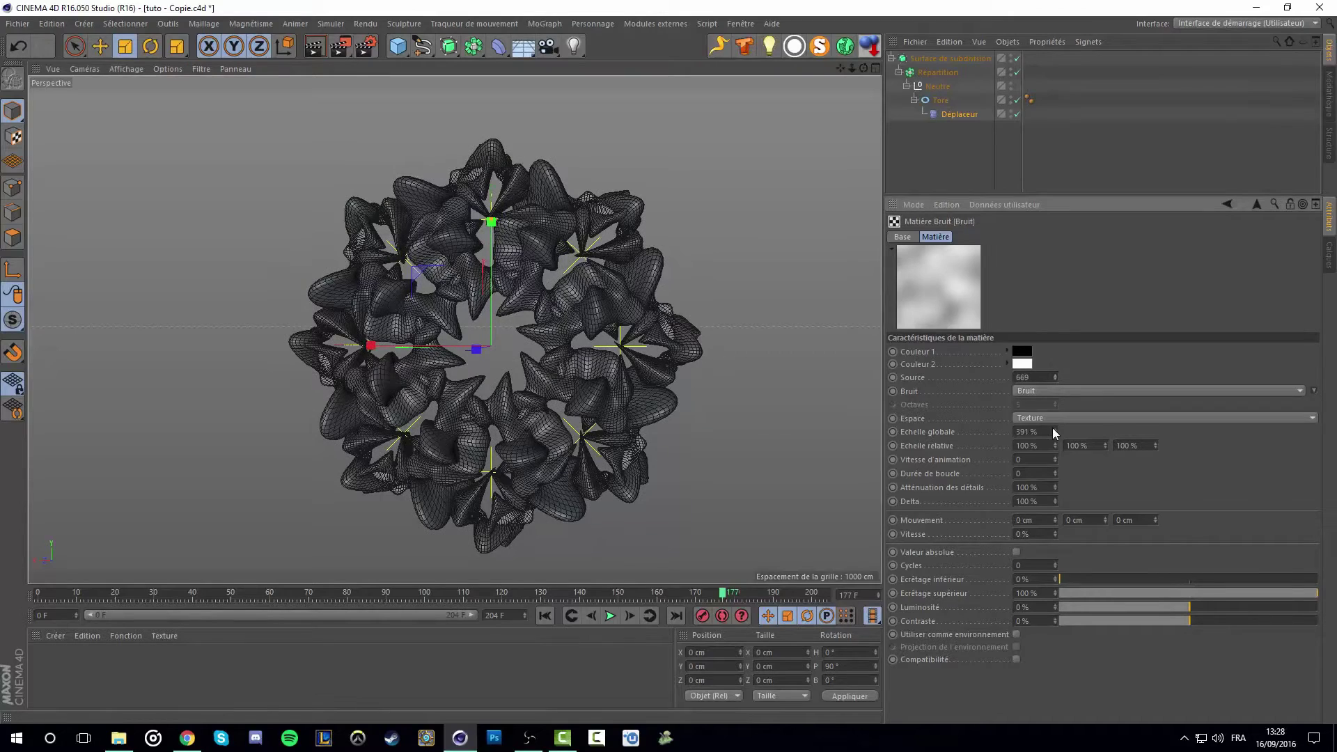
{"action": "left_click_drag", "start_coordinate": [1051, 428], "coordinate": [1052, 419]}
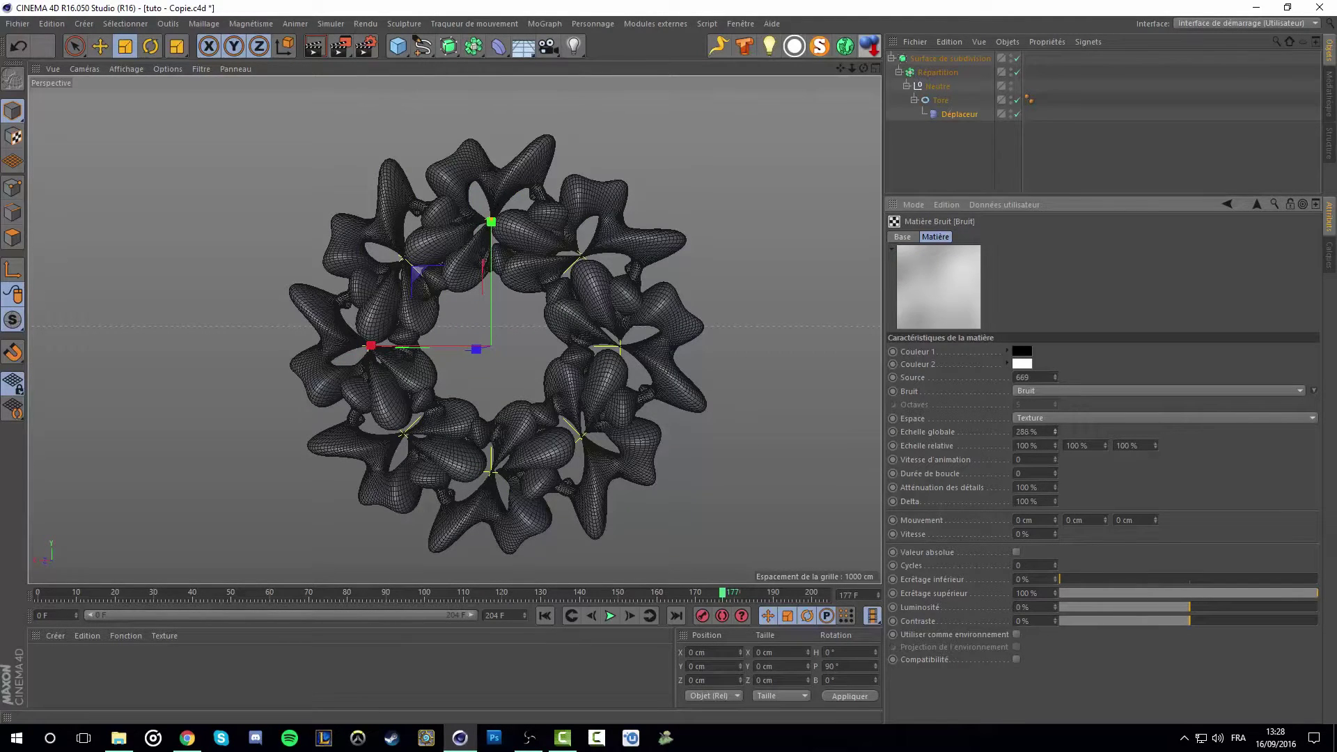
Step: Raise the noise shader's global scale (Echelle globale) to 546 %
{"action": "left_click_drag", "start_coordinate": [1056, 432], "coordinate": [1053, 432]}
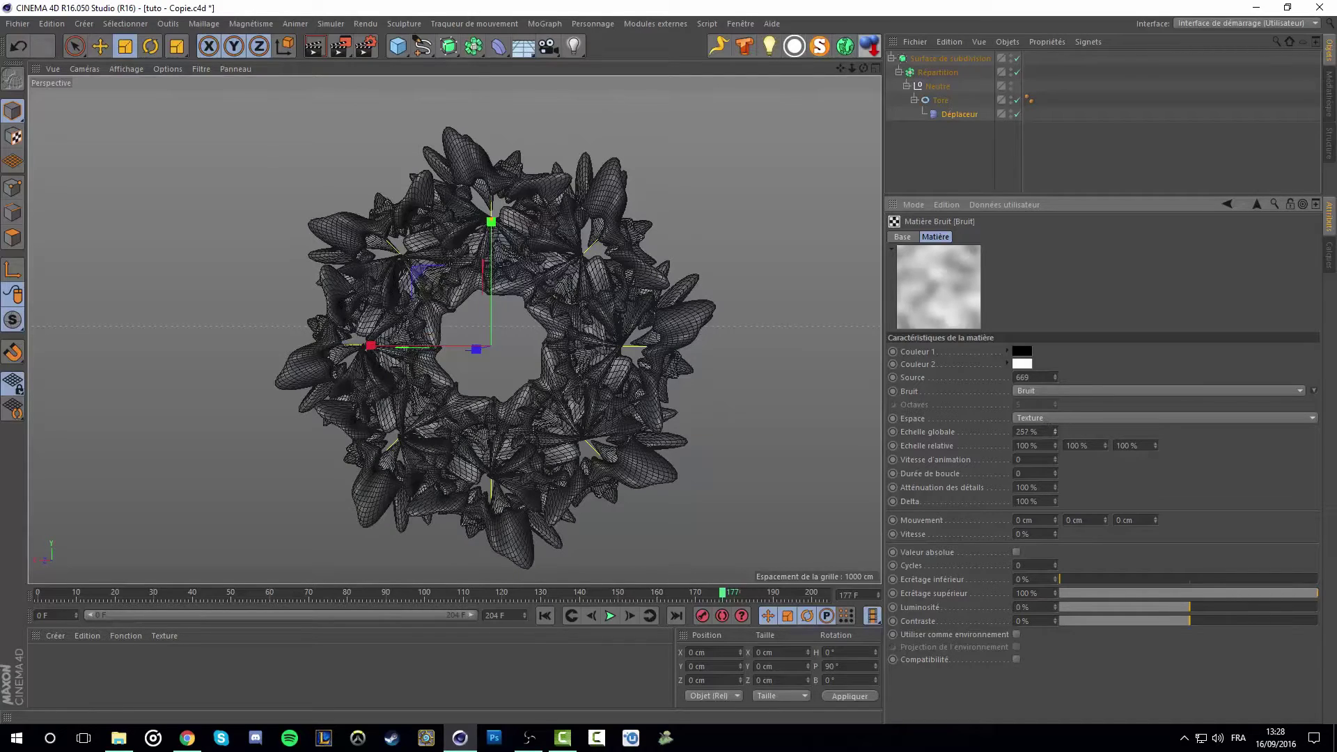
{"action": "left_click_drag", "start_coordinate": [1055, 432], "coordinate": [1055, 425]}
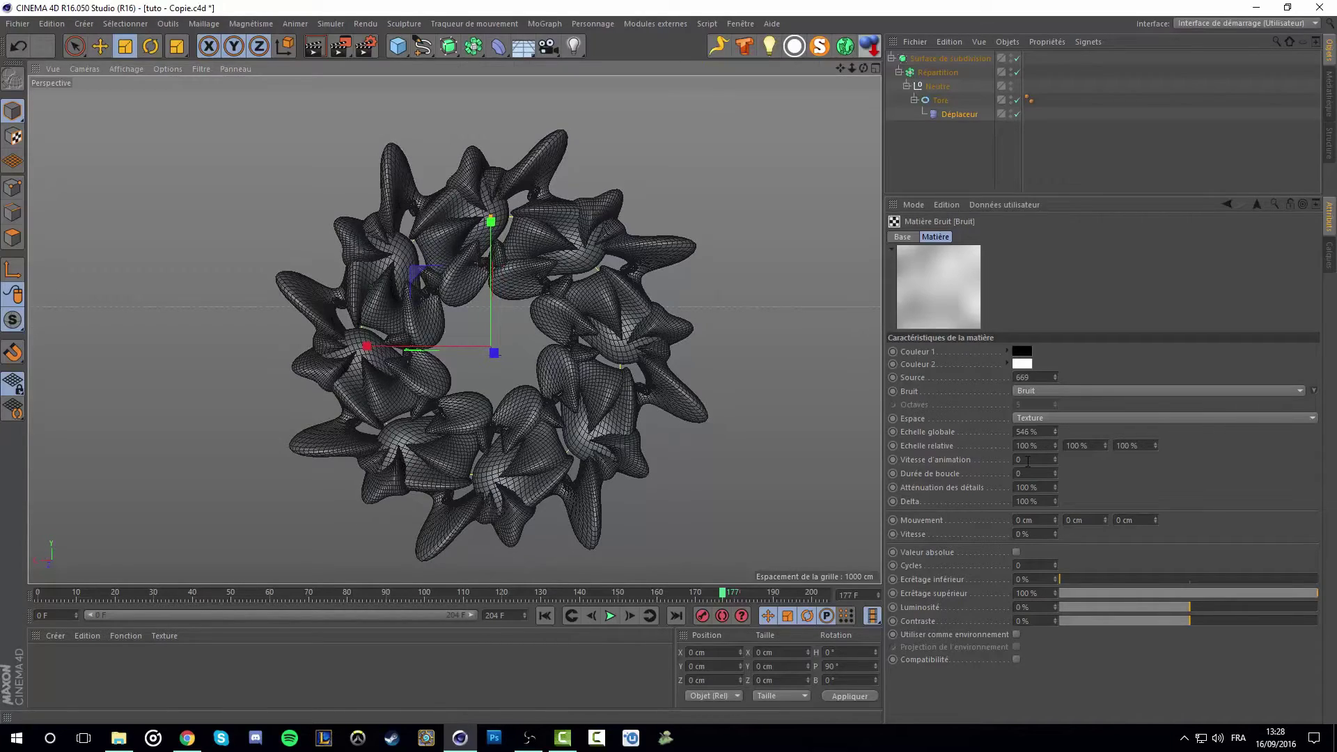
Step: Set the noise's animation speed (Vitesse d'animation) to 0.1 and play the animation
{"action": "type", "text": ".1"}
{"action": "key", "text": "Return"}
{"action": "left_click", "coordinate": [610, 615]}
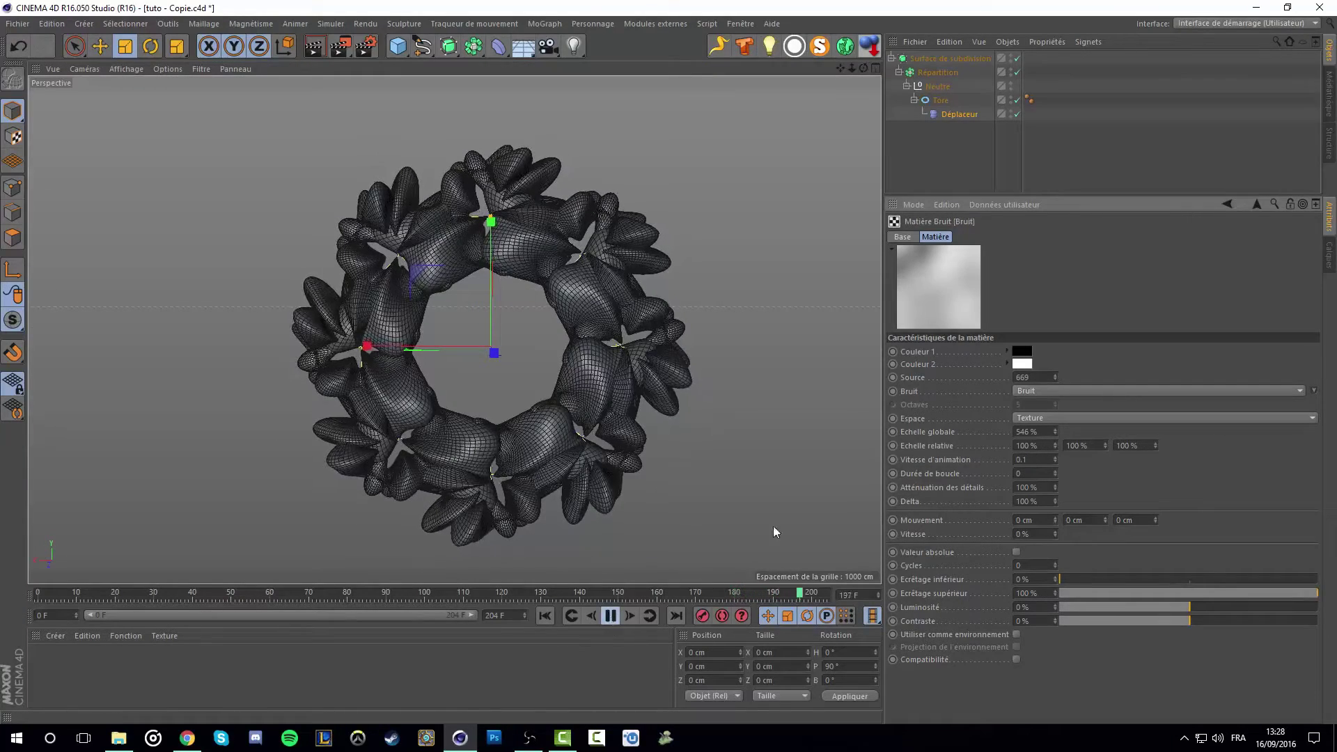
Step: Increase the noise's animation speed to 0.5 and inspect the moving flower from another angle, leaving all objects deselected
{"action": "double_click", "coordinate": [1040, 462]}
{"action": "type", "text": "0.4"}
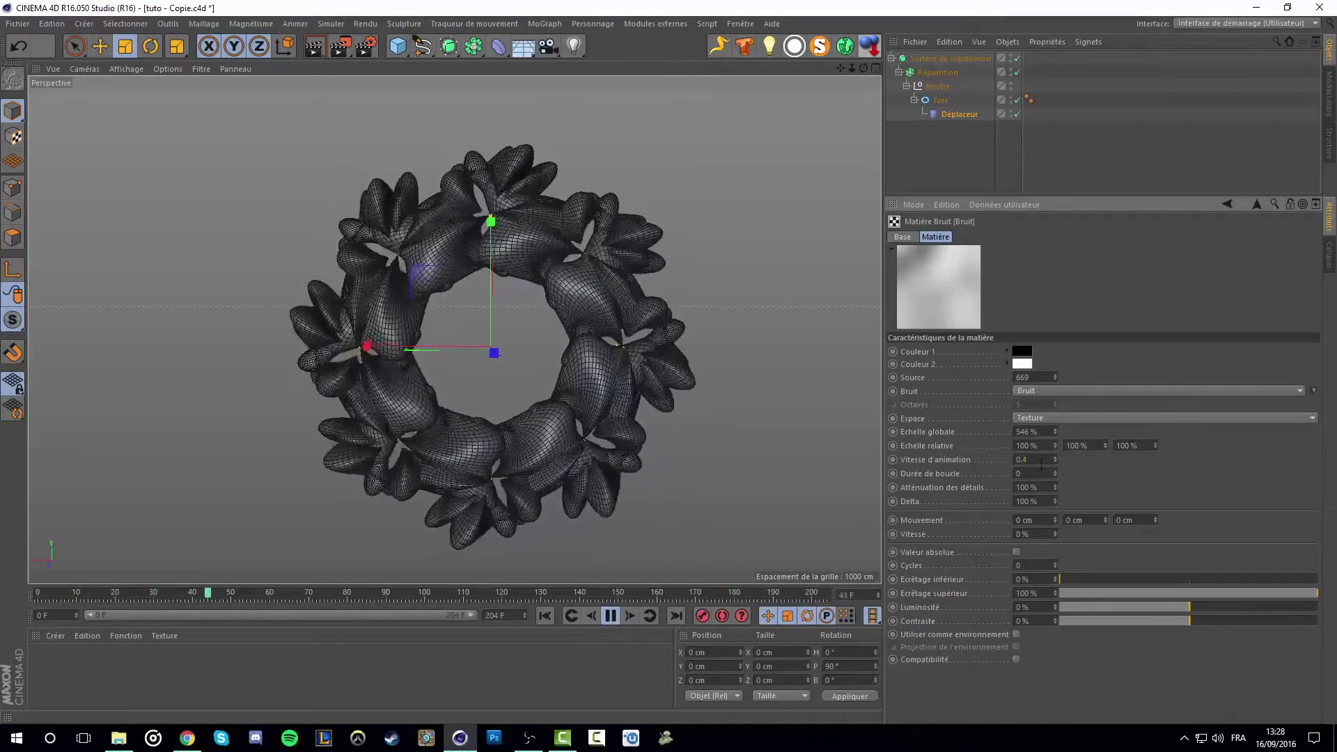
{"action": "key", "text": "BackSpace"}
{"action": "type", "text": "5"}
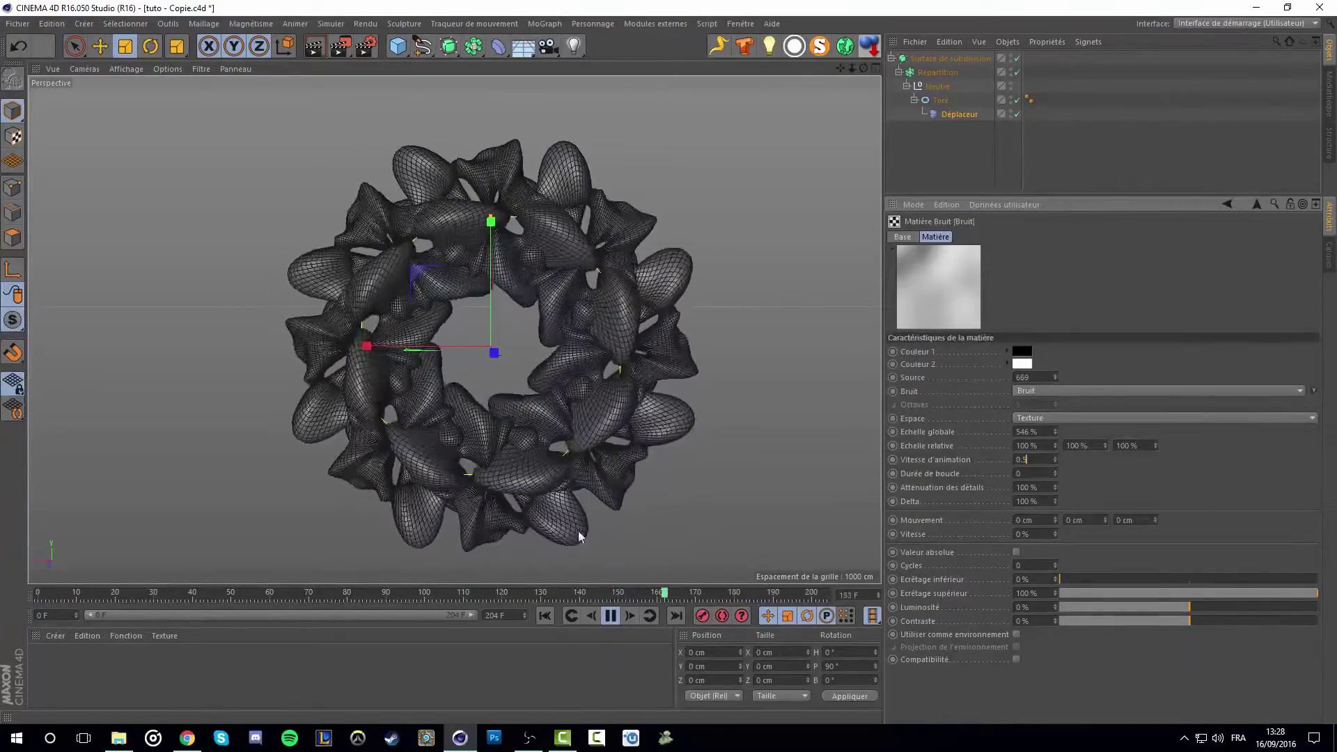
{"action": "left_click_drag", "start_coordinate": [460, 369], "coordinate": [354, 384], "text": "alt"}
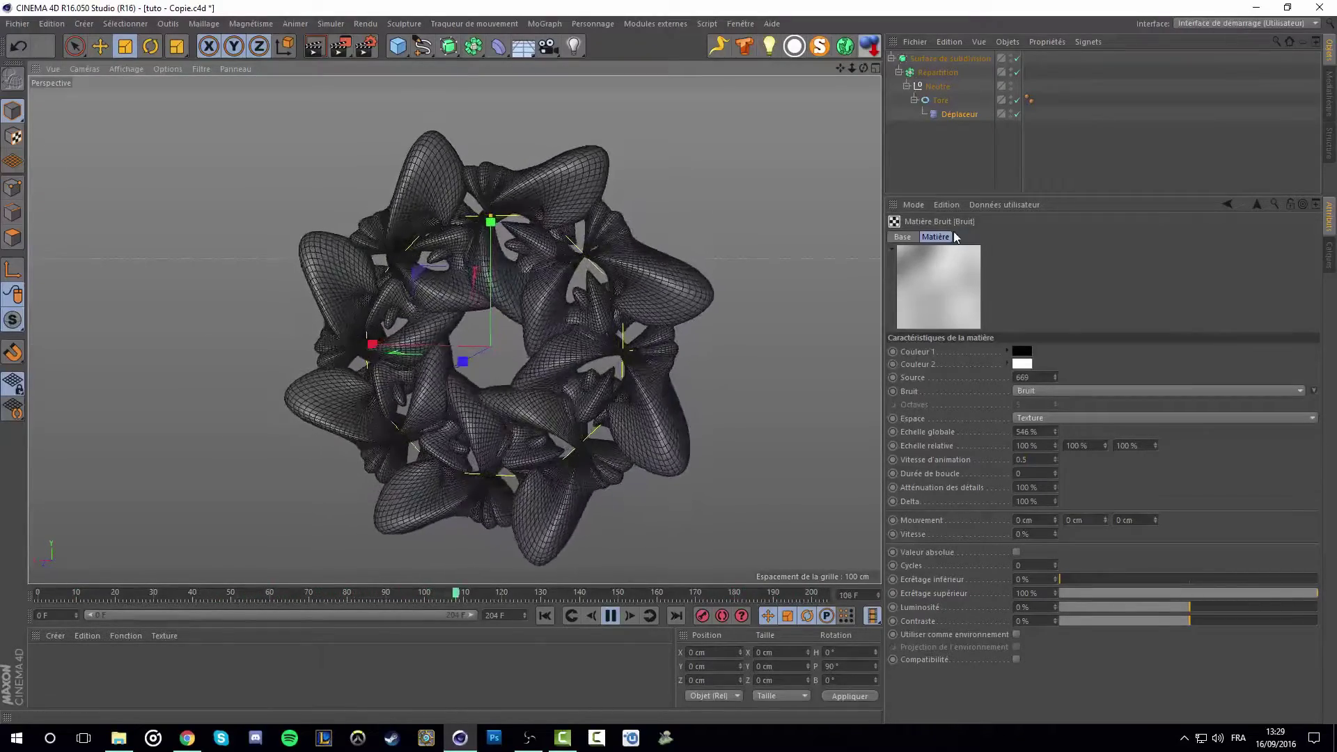
{"action": "left_click", "coordinate": [950, 182]}
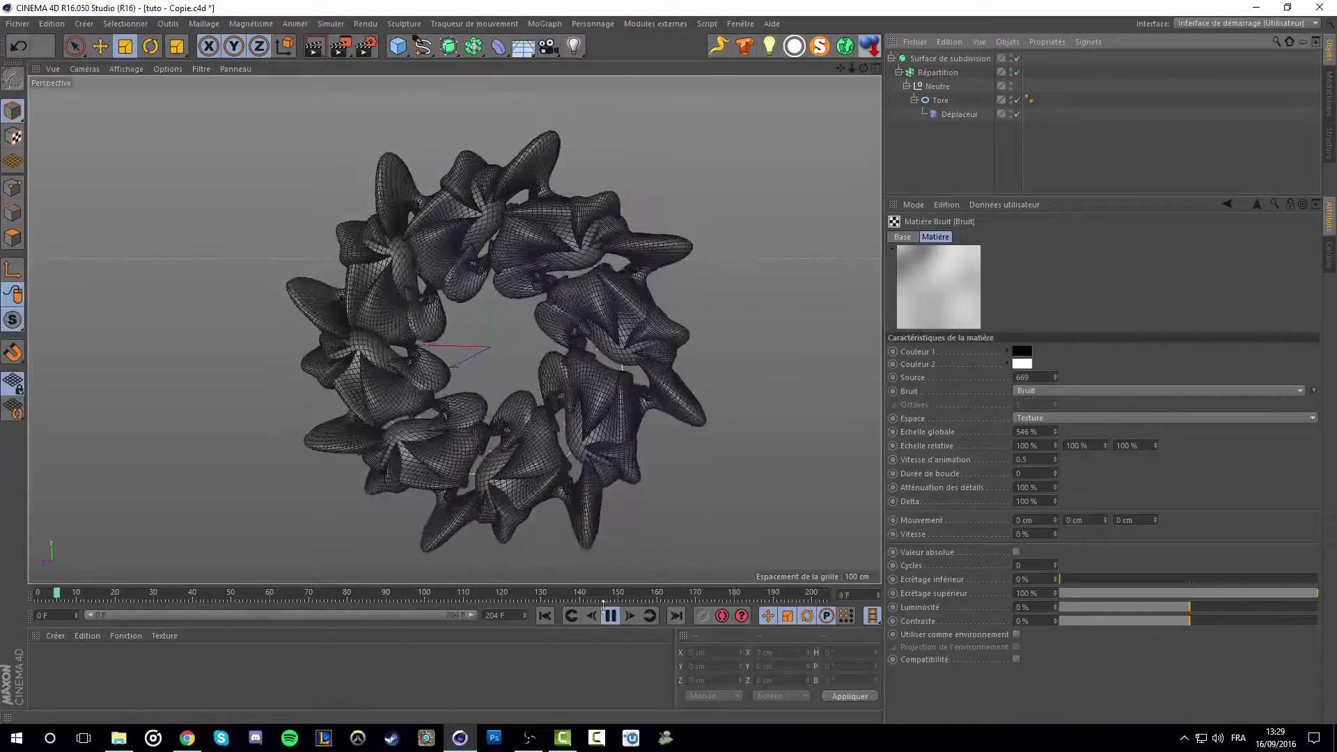
Step: Create a new material, stop the playback, and give the material a turquoise colour of RGB 83, 255, 209
{"action": "double_click", "coordinate": [369, 674]}
{"action": "double_click", "coordinate": [43, 665]}
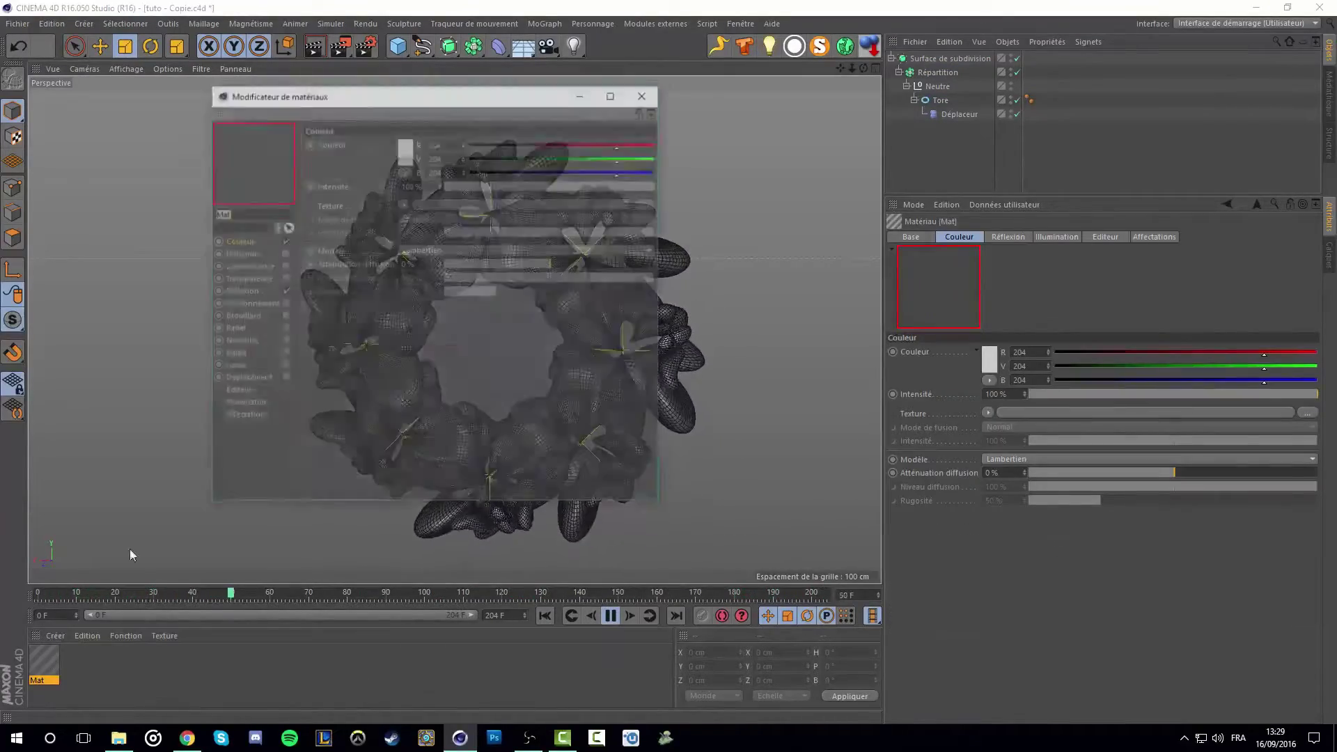
{"action": "left_click", "coordinate": [610, 616]}
{"action": "left_click", "coordinate": [406, 149]}
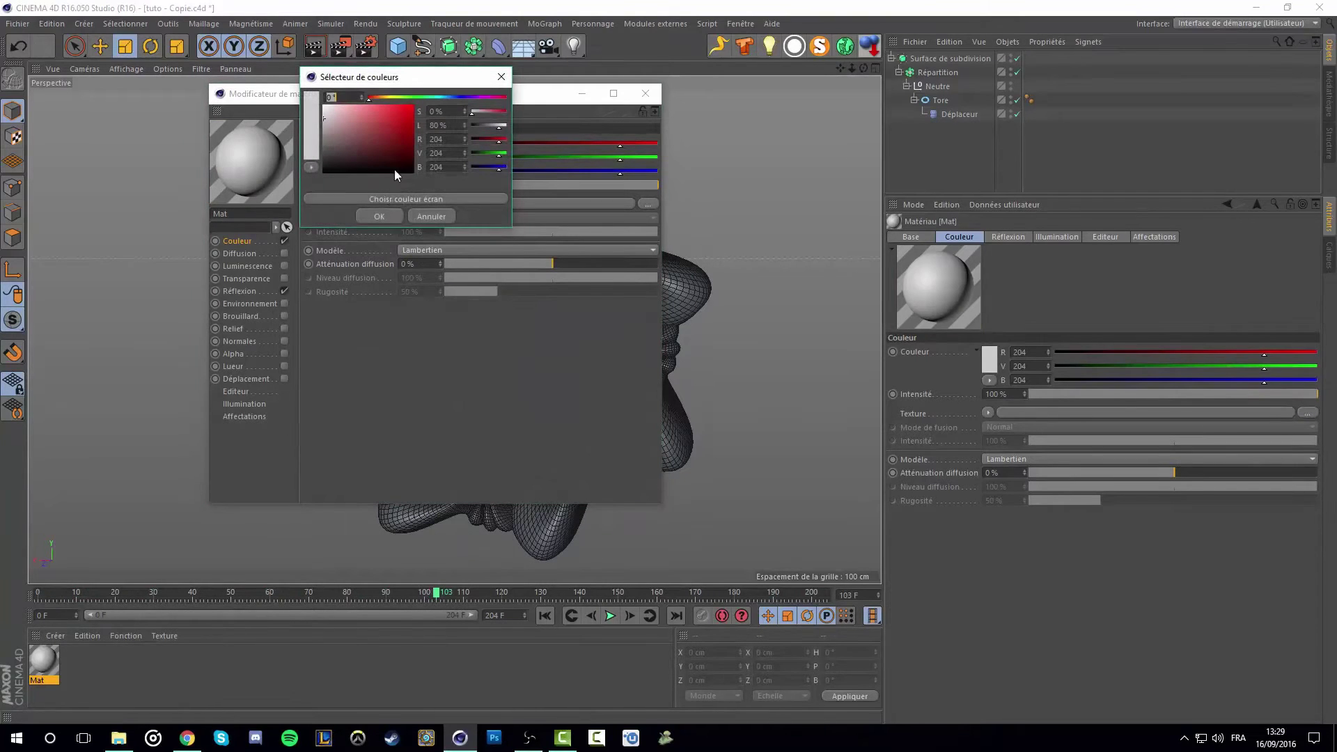
{"action": "left_click", "coordinate": [418, 99]}
{"action": "left_click_drag", "start_coordinate": [430, 98], "coordinate": [384, 100]}
{"action": "left_click", "coordinate": [376, 214]}
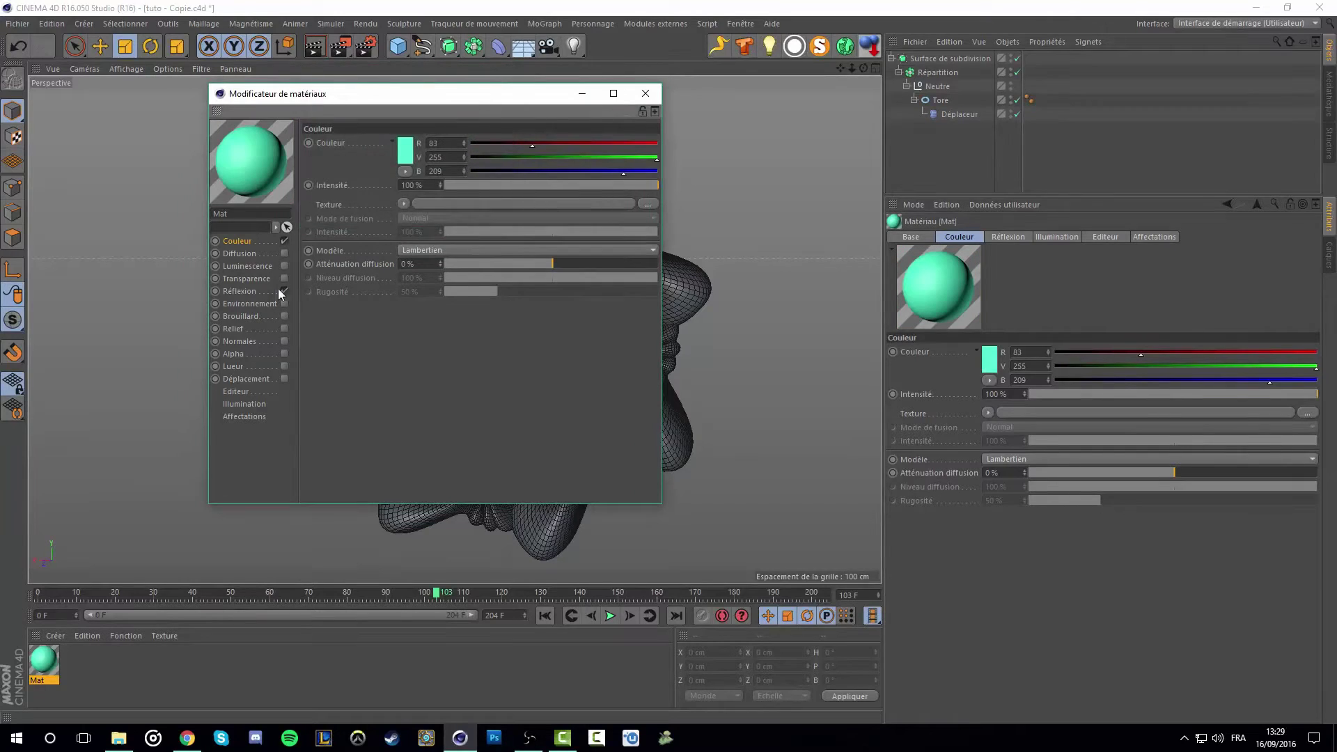
Step: Add a Beckmann reflection layer to the material with a Fresnel texture and a layer colour brightness (Luminosité) of 8 %
{"action": "left_click", "coordinate": [277, 288]}
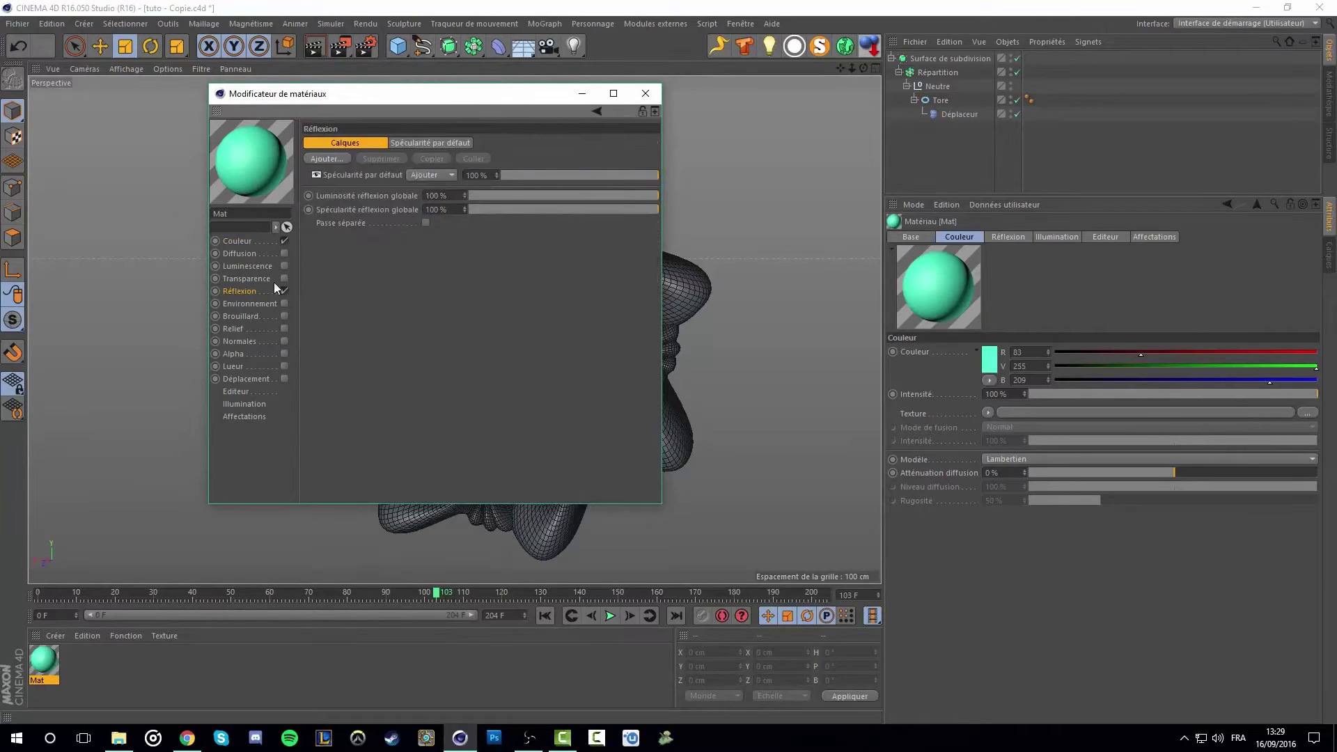
{"action": "left_click", "coordinate": [338, 159]}
{"action": "left_click", "coordinate": [402, 163]}
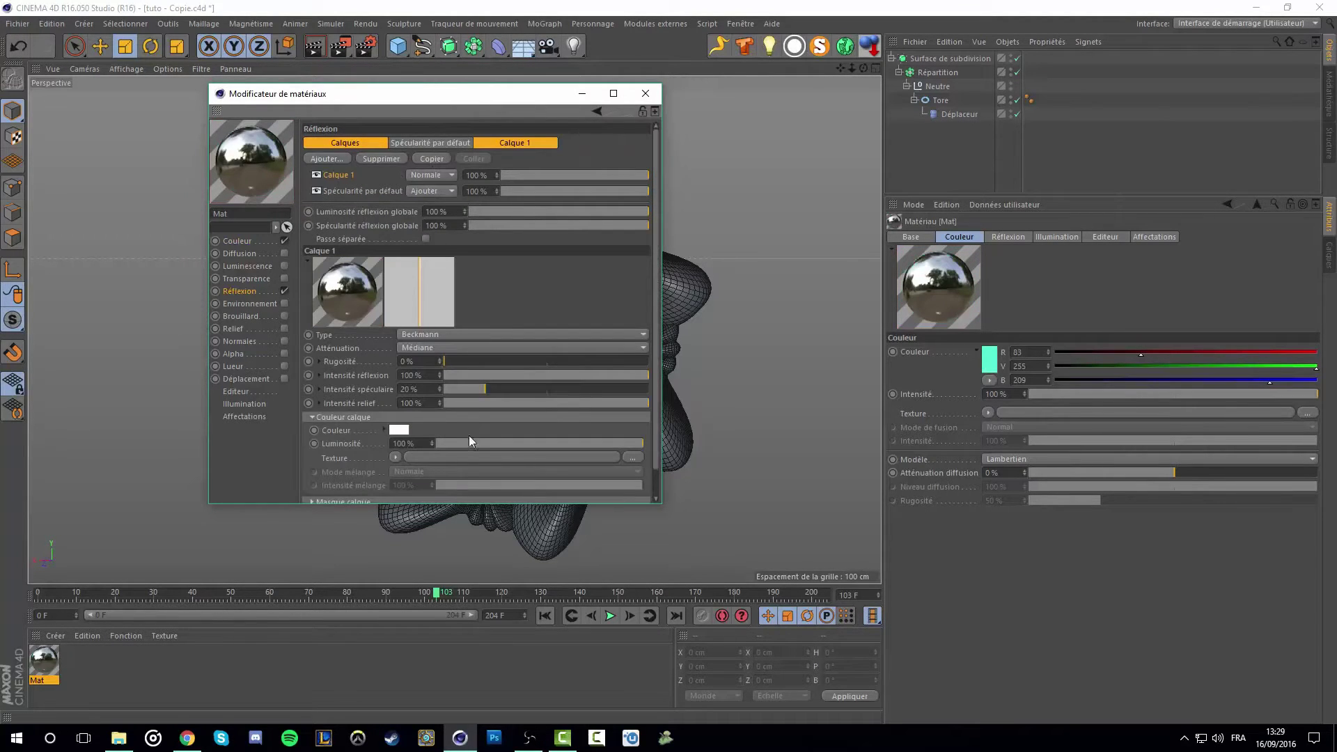
{"action": "left_click_drag", "start_coordinate": [469, 442], "coordinate": [438, 442]}
{"action": "left_click", "coordinate": [395, 457]}
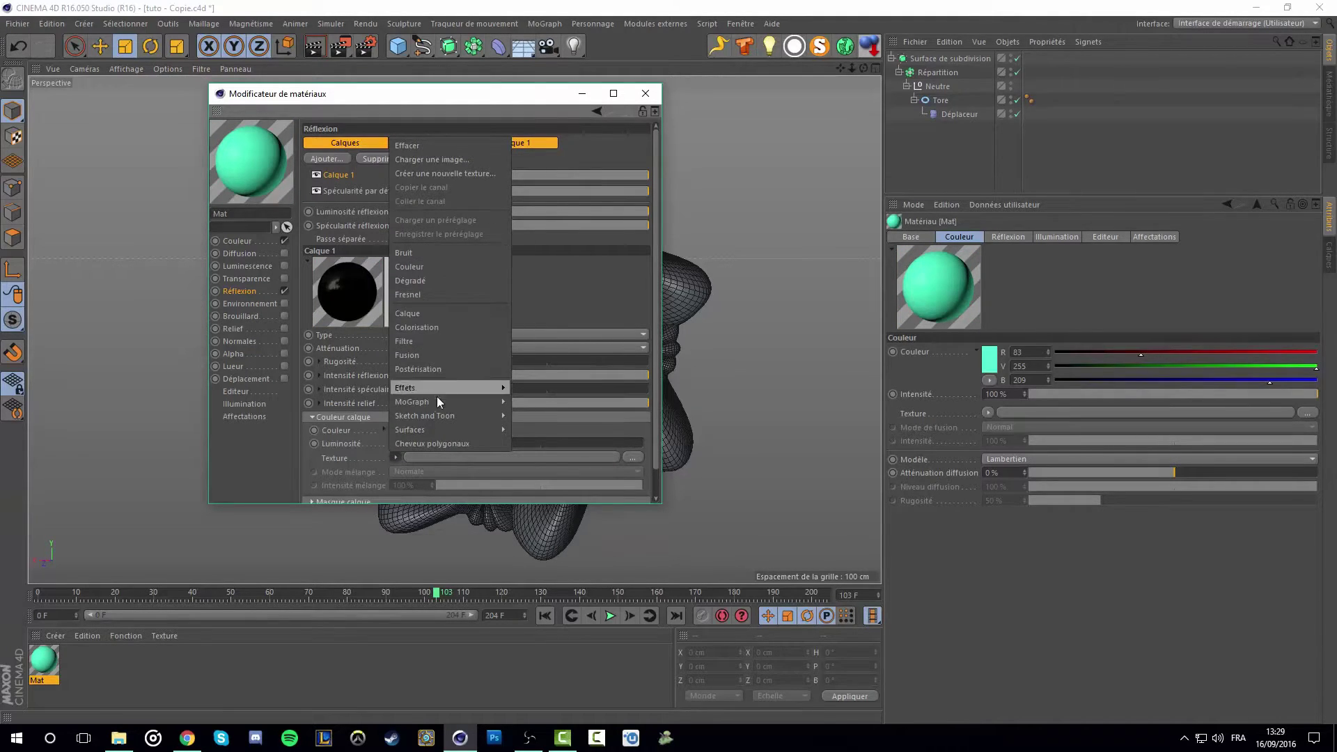
{"action": "left_click", "coordinate": [451, 293]}
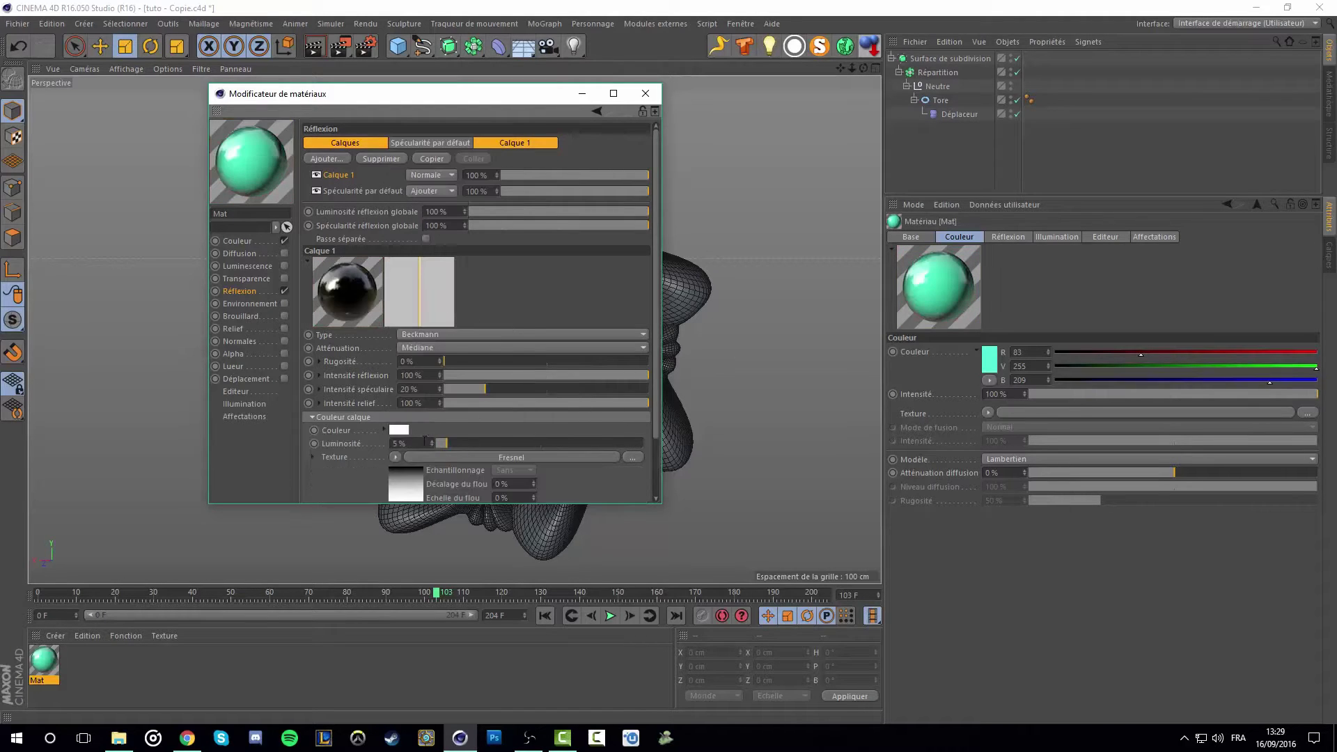
{"action": "scroll", "coordinate": [425, 440], "scroll_direction": "down", "scroll_amount": 2}
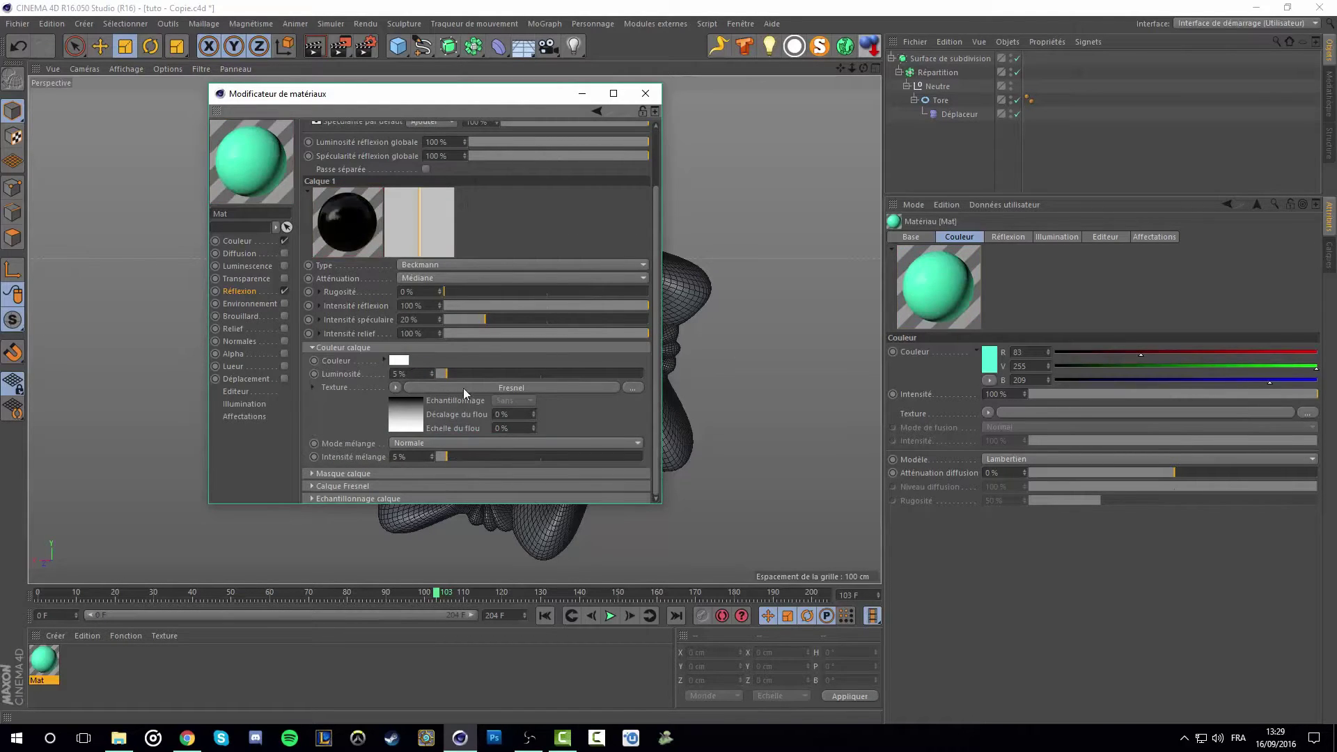
{"action": "left_click_drag", "start_coordinate": [443, 374], "coordinate": [450, 374]}
Step: Set the width of the material's default specular to 34 % and apply the material to the torus (Tore)
{"action": "left_click", "coordinate": [255, 281]}
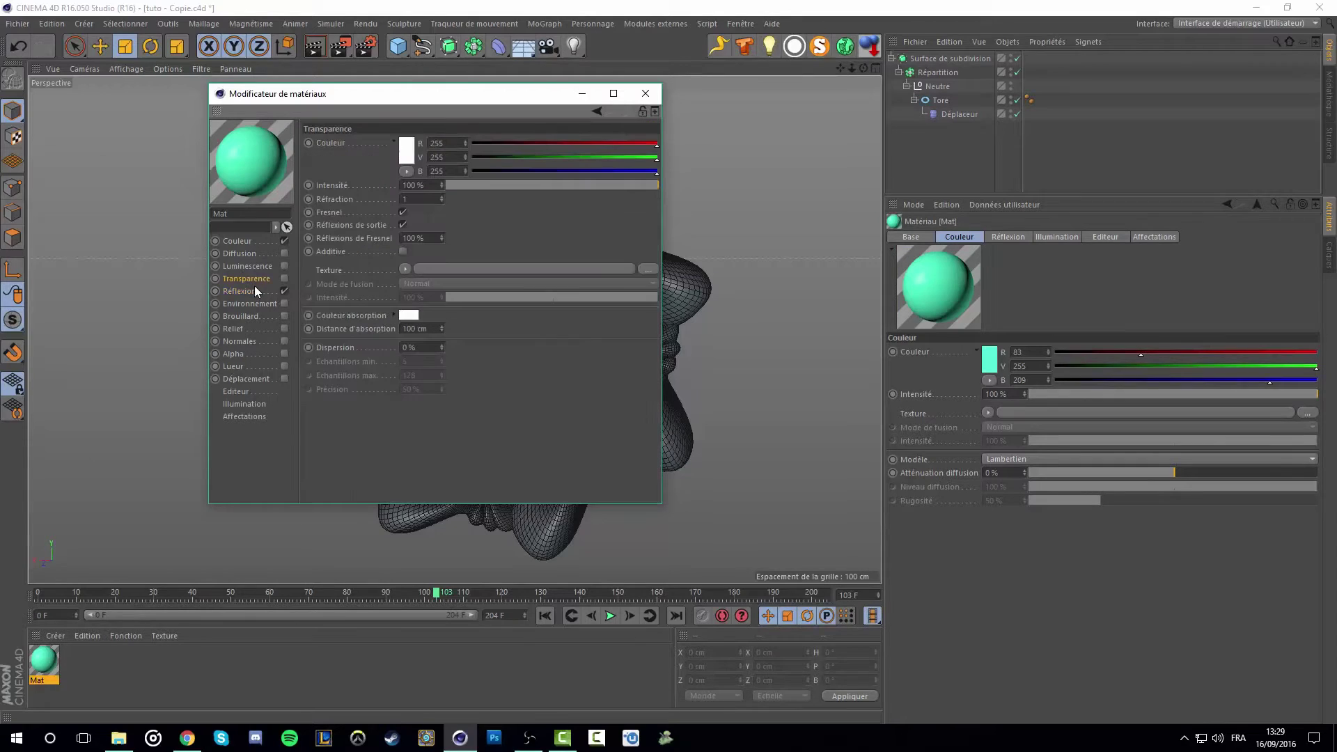
{"action": "left_click", "coordinate": [244, 292]}
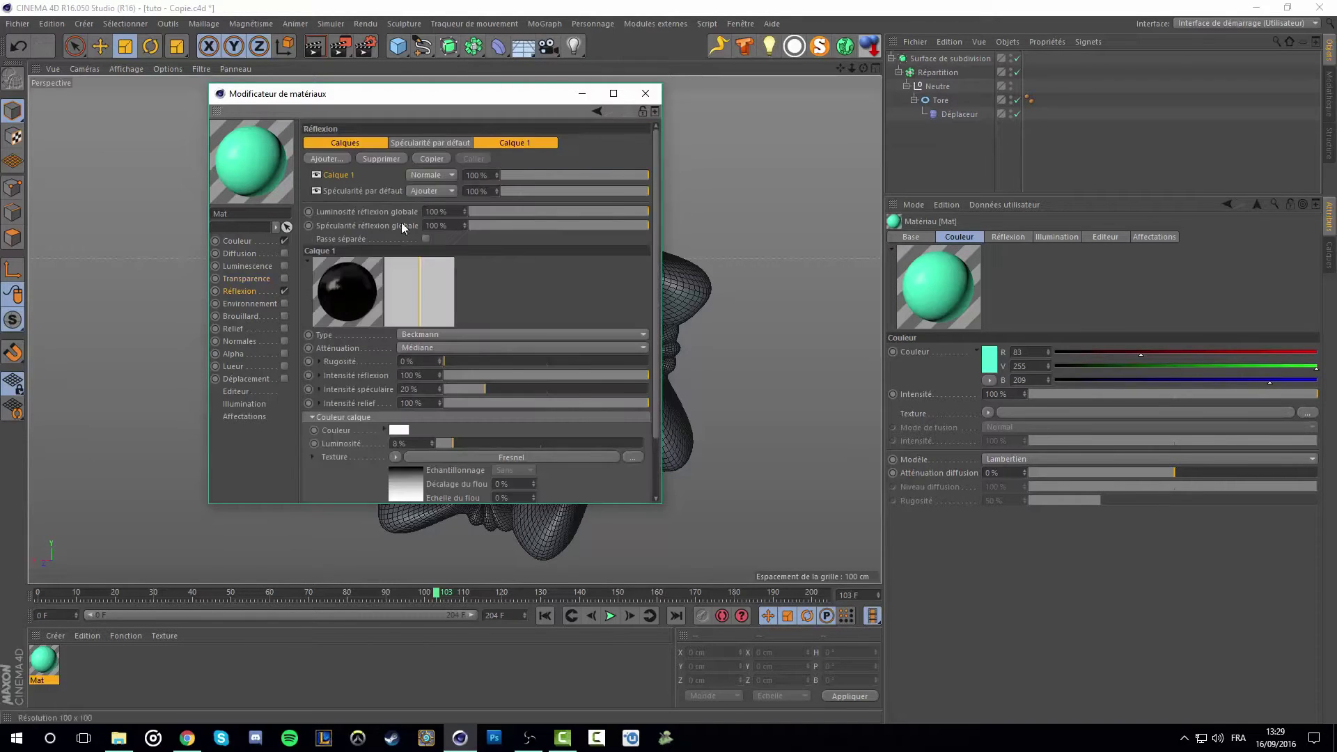
{"action": "left_click", "coordinate": [437, 143]}
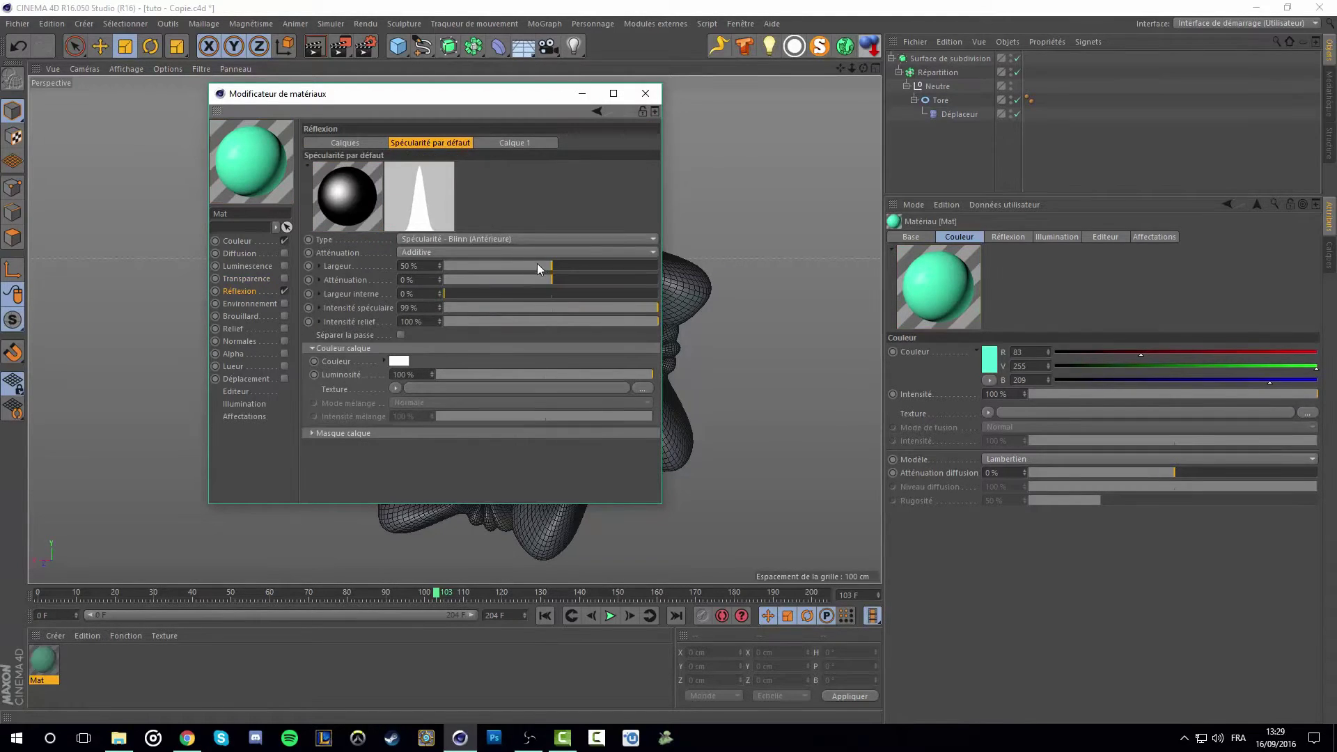
{"action": "left_click_drag", "start_coordinate": [537, 263], "coordinate": [496, 259]}
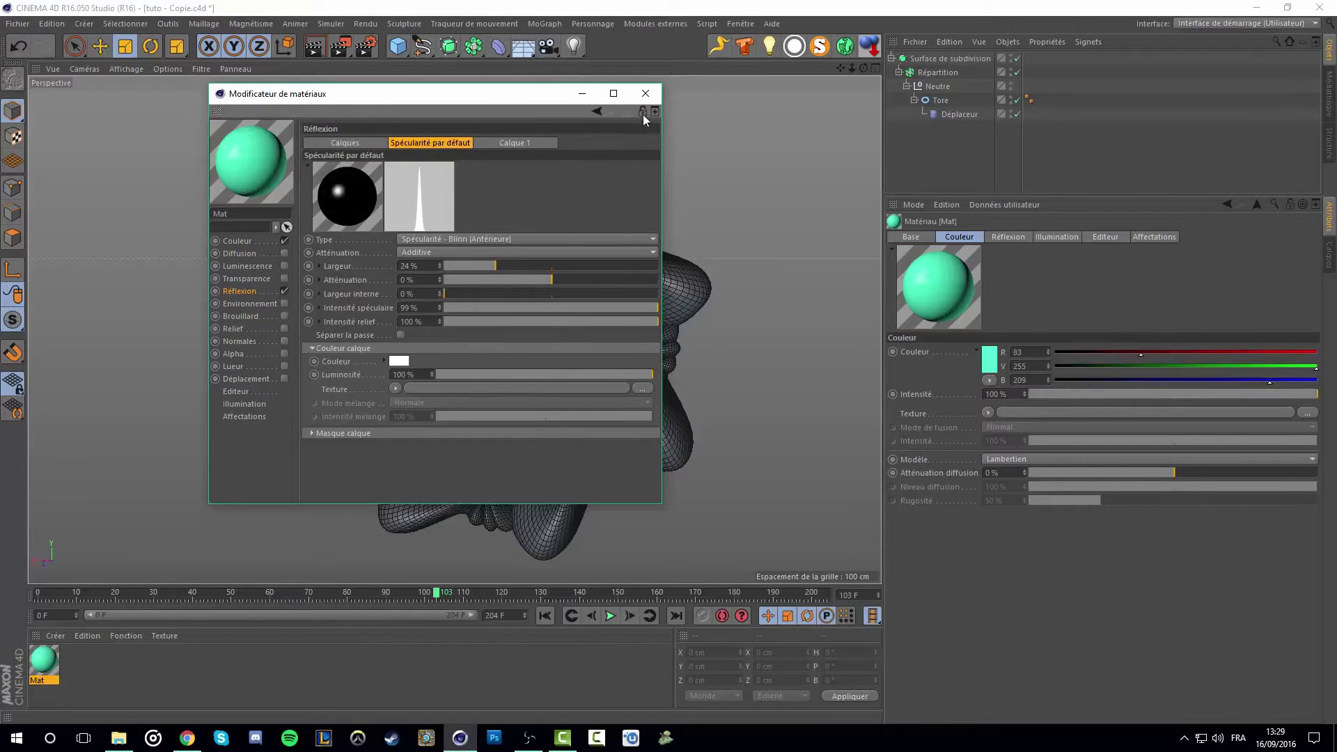
{"action": "left_click", "coordinate": [646, 93]}
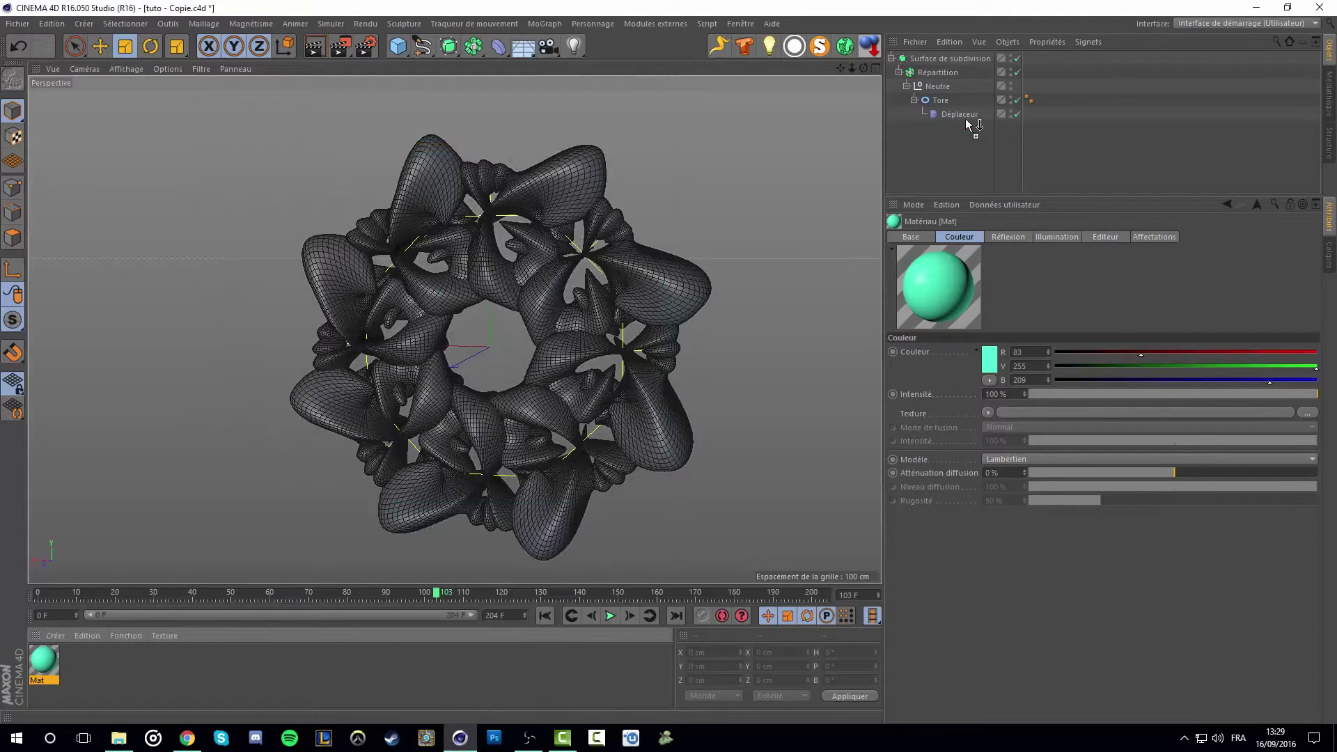
{"action": "left_click_drag", "start_coordinate": [968, 124], "coordinate": [948, 102]}
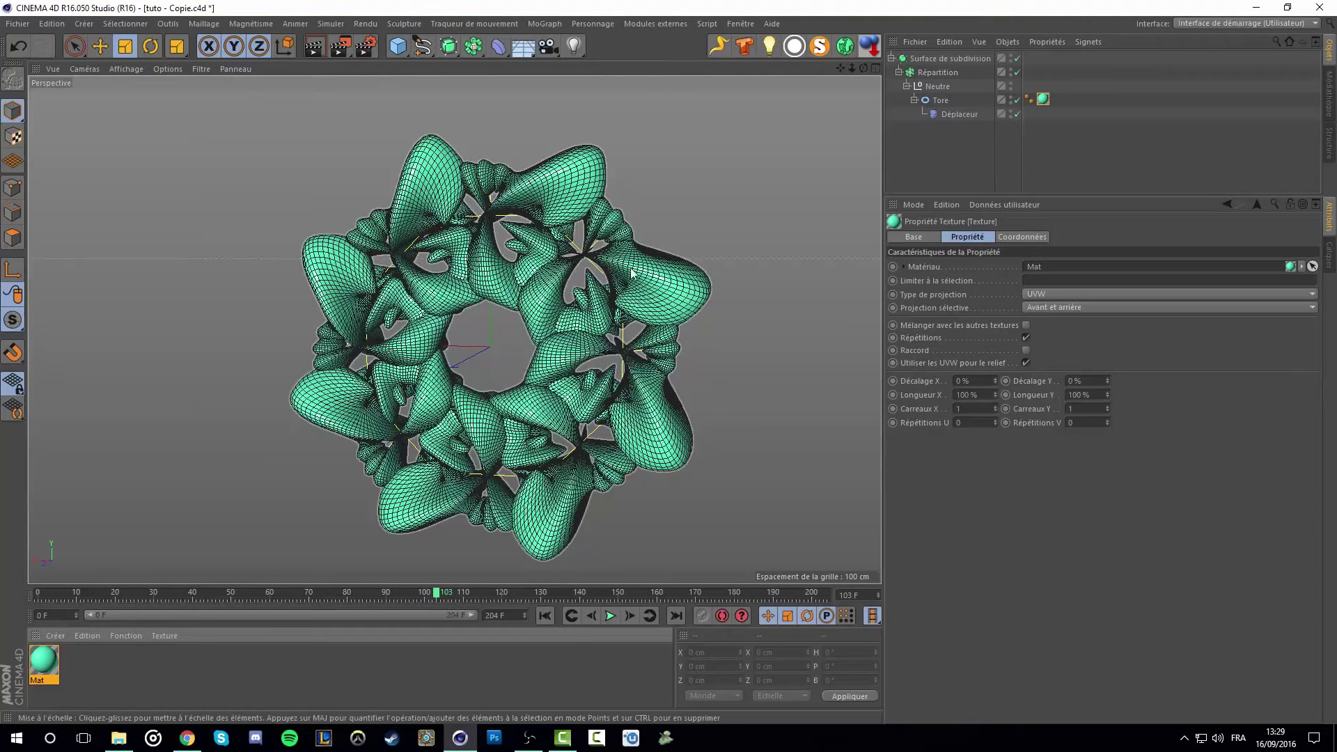
Step: Add a standard camera with parallel projection (Parallèle) and look through it
{"action": "left_click", "coordinate": [558, 59]}
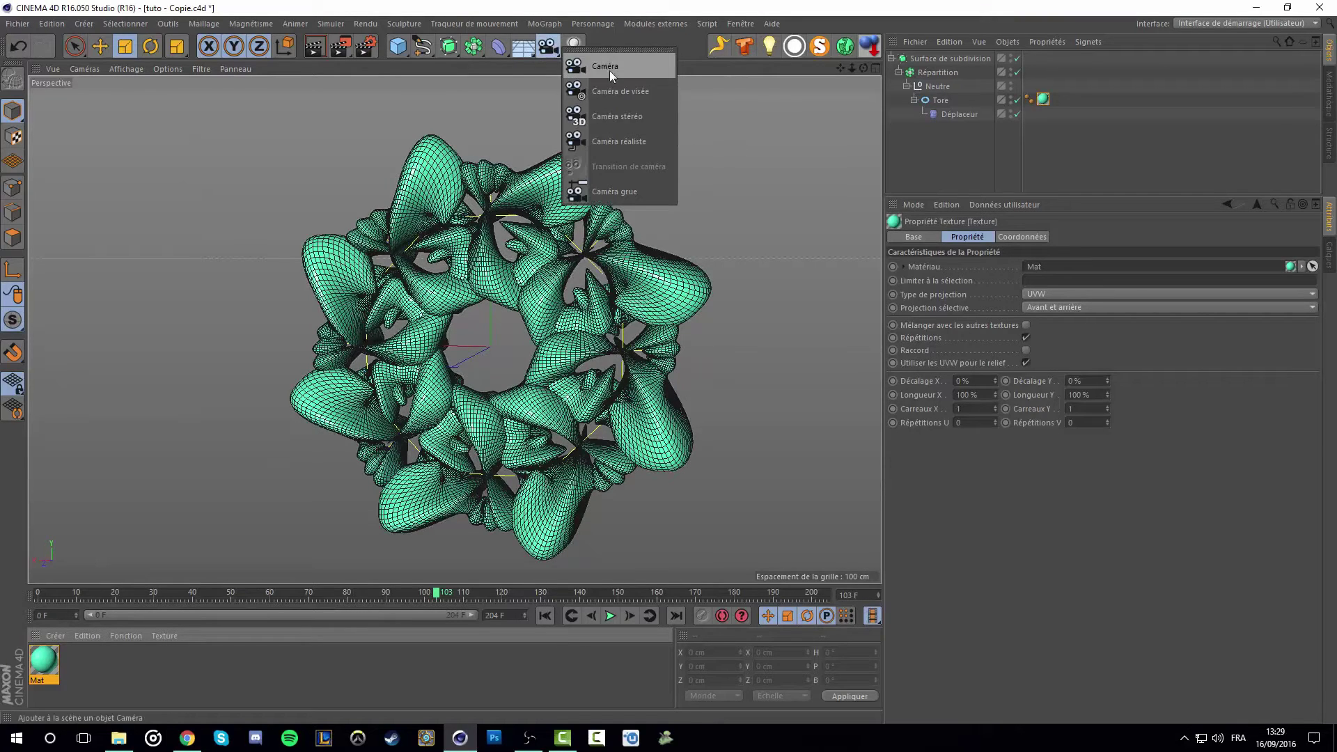
{"action": "left_click", "coordinate": [606, 67]}
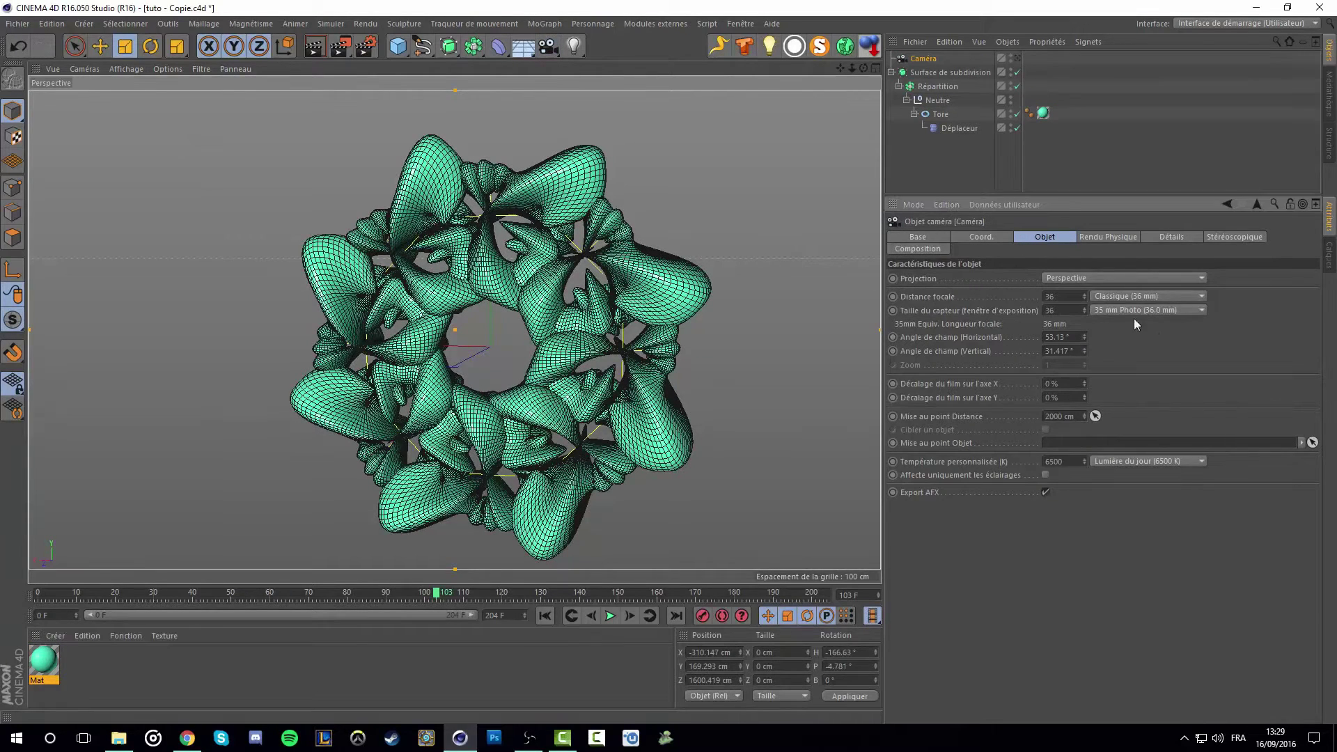
{"action": "left_click", "coordinate": [1073, 278]}
{"action": "left_click", "coordinate": [1064, 307]}
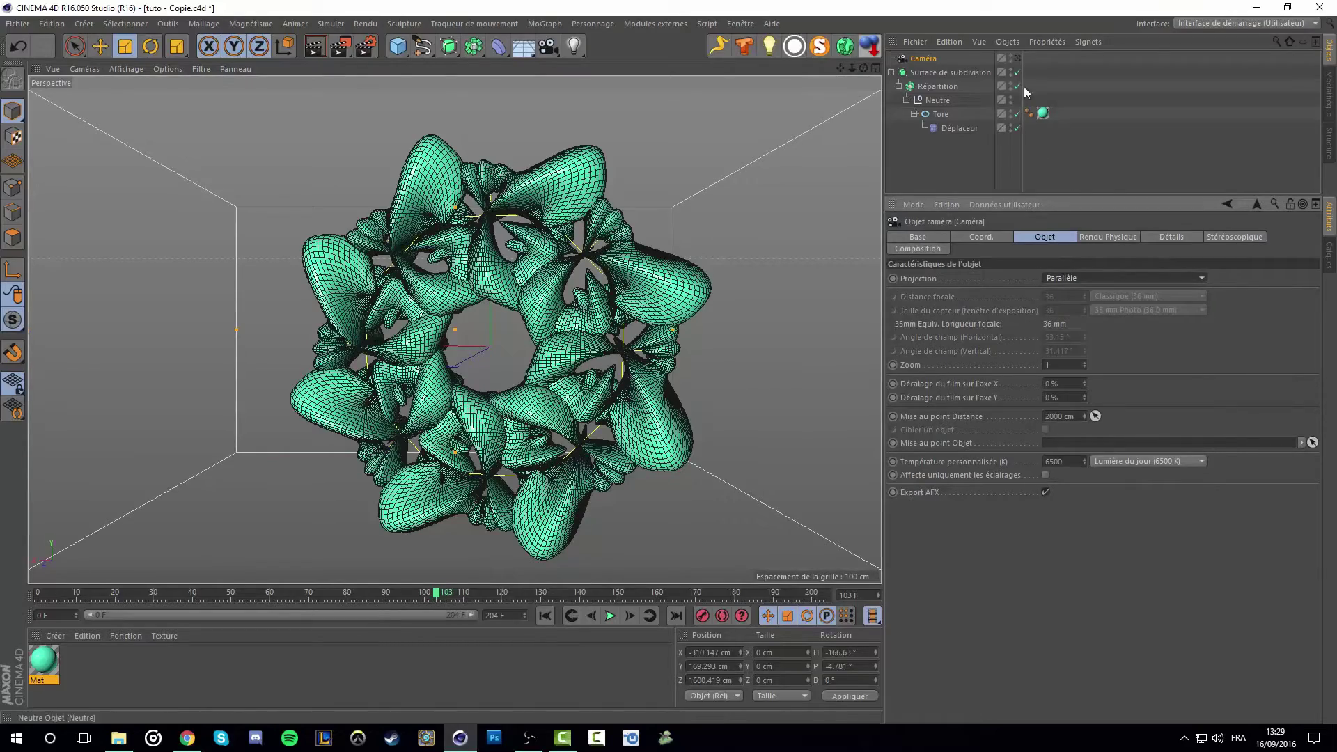
{"action": "left_click", "coordinate": [1018, 58]}
{"action": "left_click", "coordinate": [1019, 59]}
Step: Frame the flower with the camera at heading -190°, pitch 0°, Y position 0 cm and a zoom of about 0.573
{"action": "scroll", "coordinate": [624, 343], "scroll_direction": "down", "scroll_amount": 3}
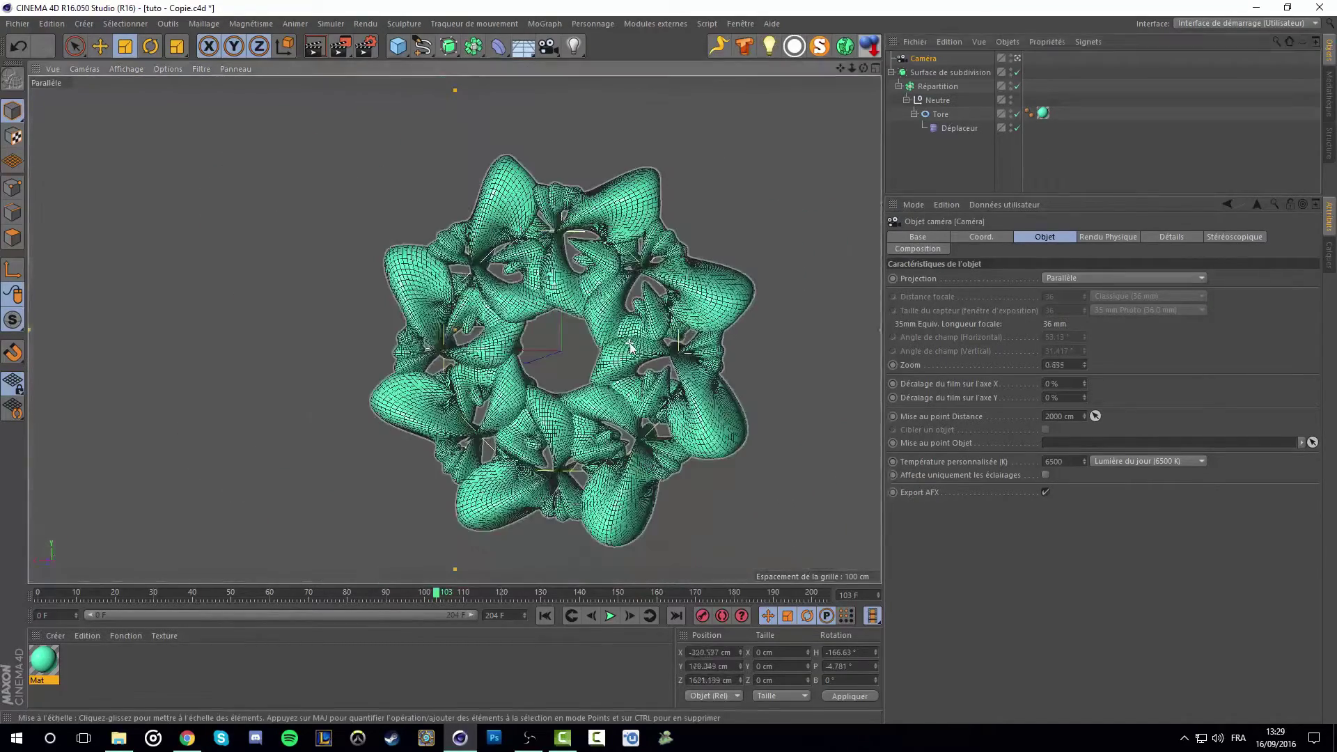
{"action": "left_click_drag", "start_coordinate": [609, 355], "coordinate": [649, 360], "text": "alt"}
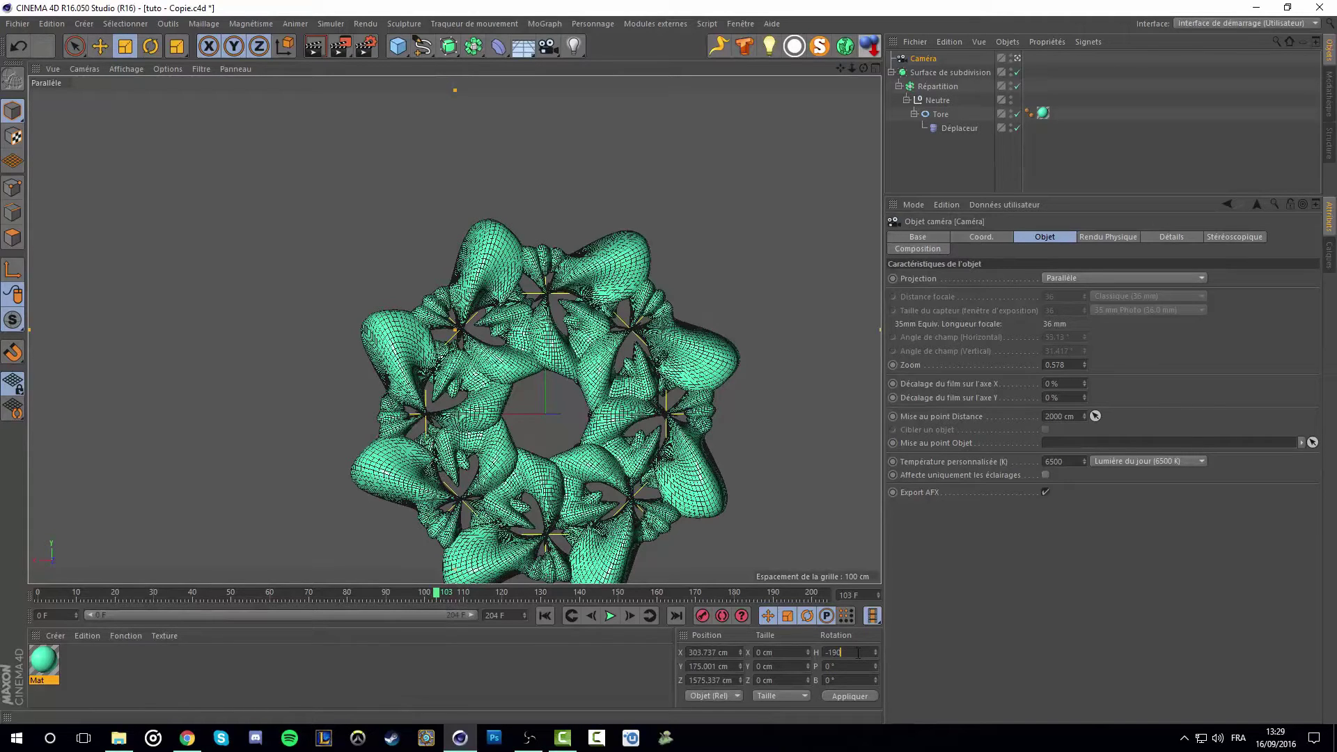
{"action": "key", "text": "Return"}
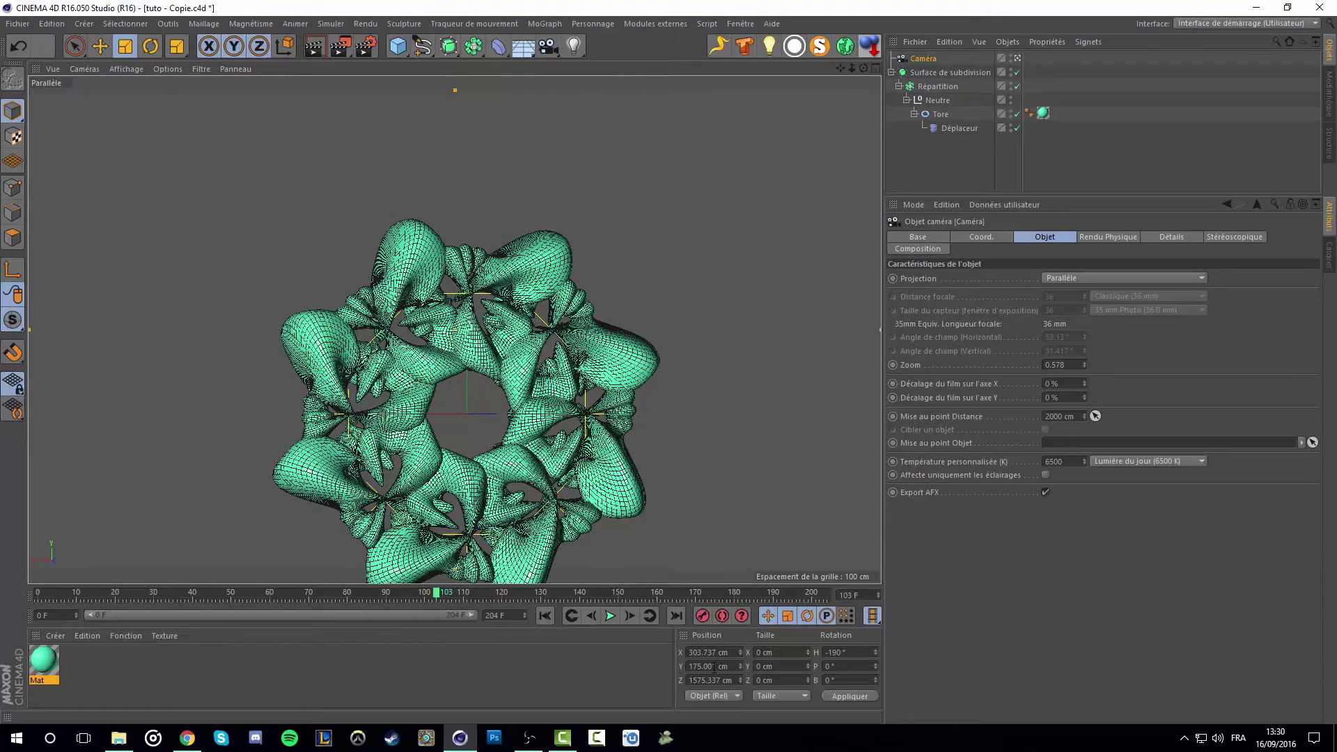
{"action": "left_click", "coordinate": [714, 667]}
{"action": "type", "text": "0"}
{"action": "key", "text": "Return"}
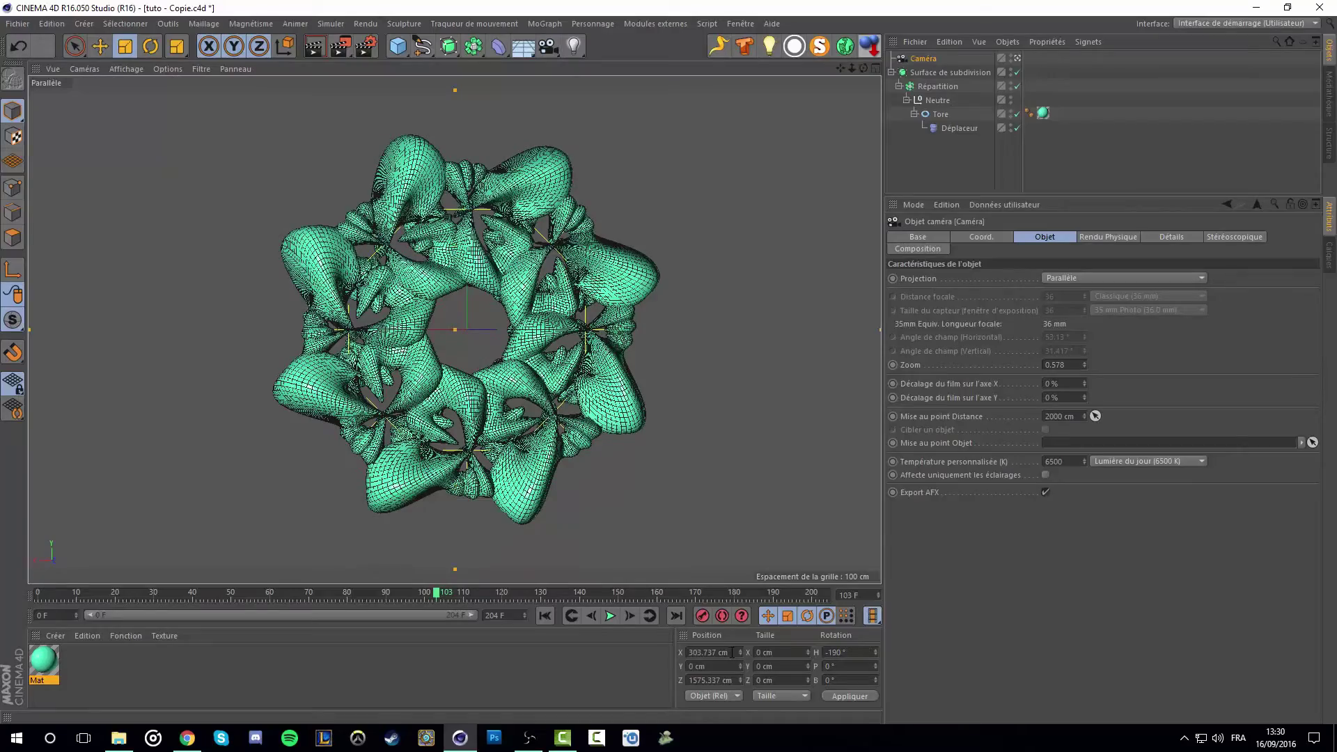
{"action": "left_click_drag", "start_coordinate": [852, 69], "coordinate": [818, 66]}
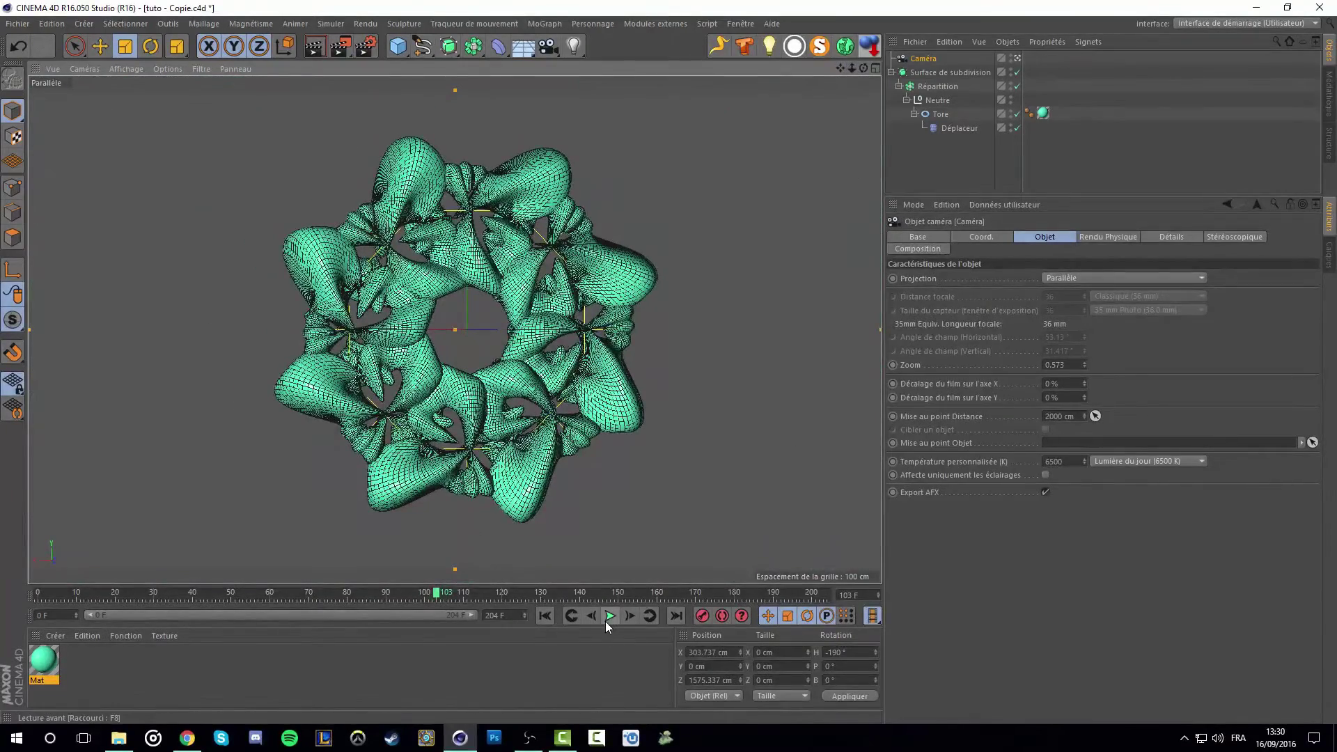
Step: Preview the animation through the camera and return to frame 0
{"action": "left_click", "coordinate": [607, 616]}
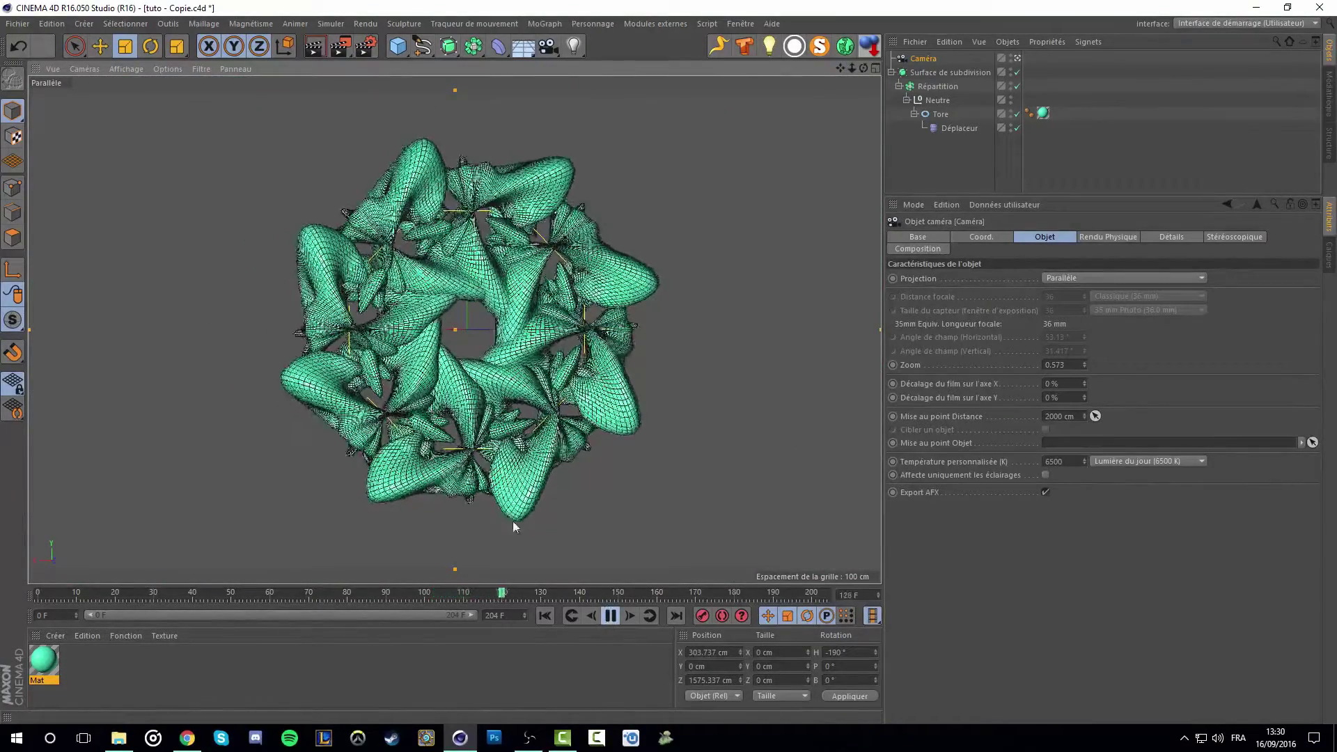
{"action": "left_click", "coordinate": [609, 617]}
{"action": "left_click", "coordinate": [545, 616]}
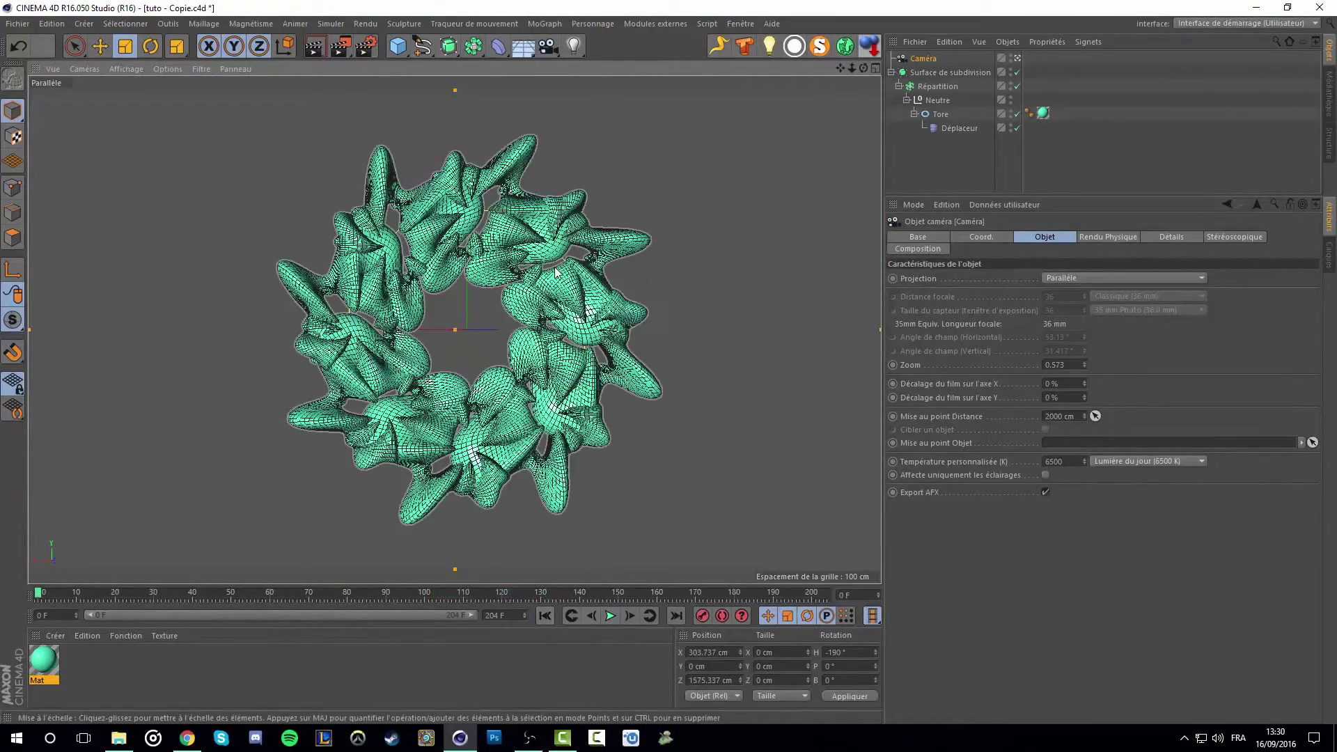
Step: Add an Omni light, leave the camera view, and move the light to about X 692 cm, Y 214 cm
{"action": "left_click", "coordinate": [575, 49]}
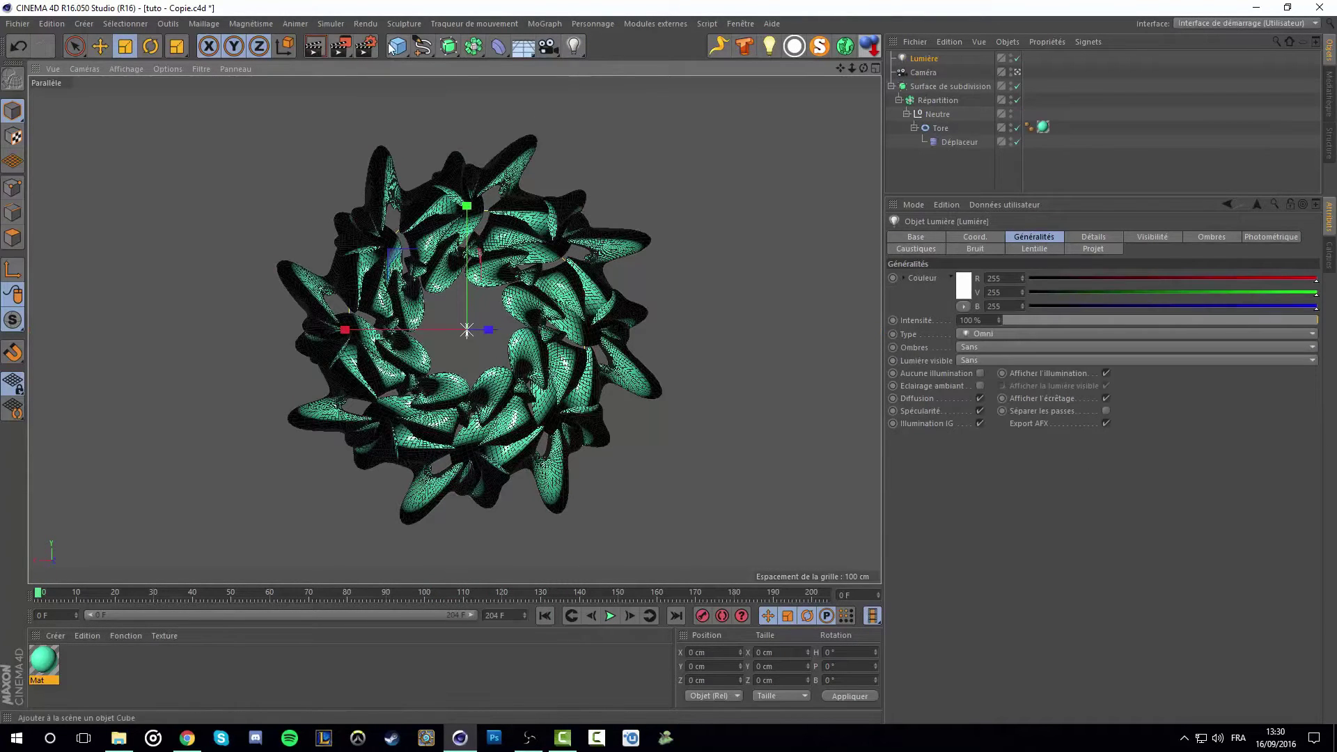
{"action": "left_click", "coordinate": [1017, 72]}
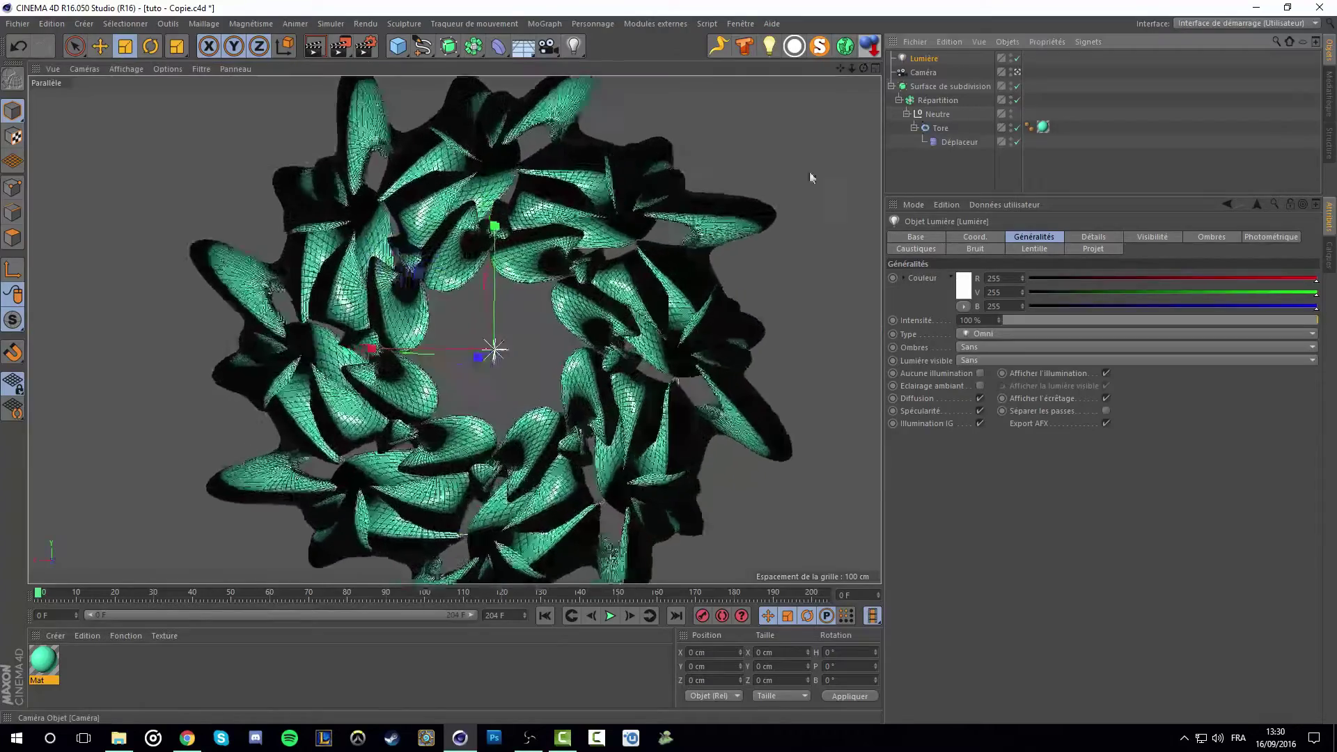
{"action": "left_click", "coordinate": [100, 47]}
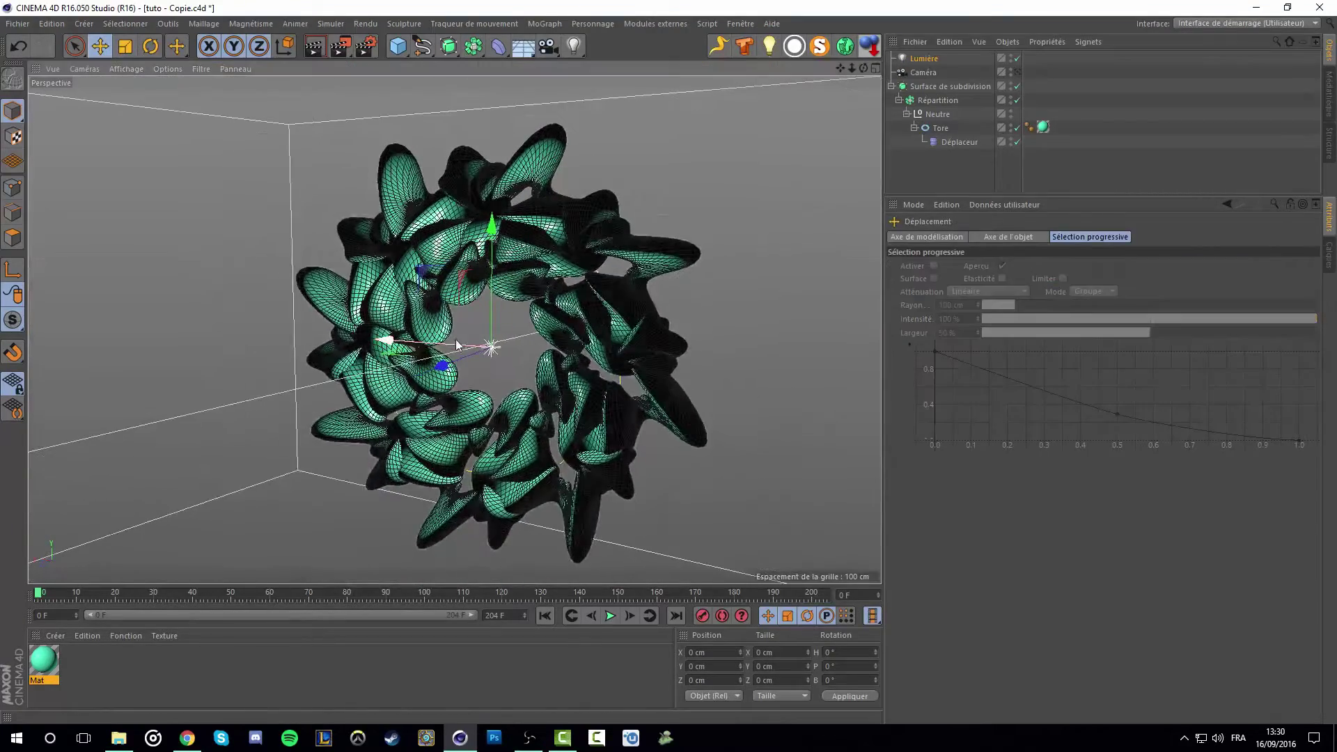
{"action": "left_click_drag", "start_coordinate": [473, 286], "coordinate": [235, 251]}
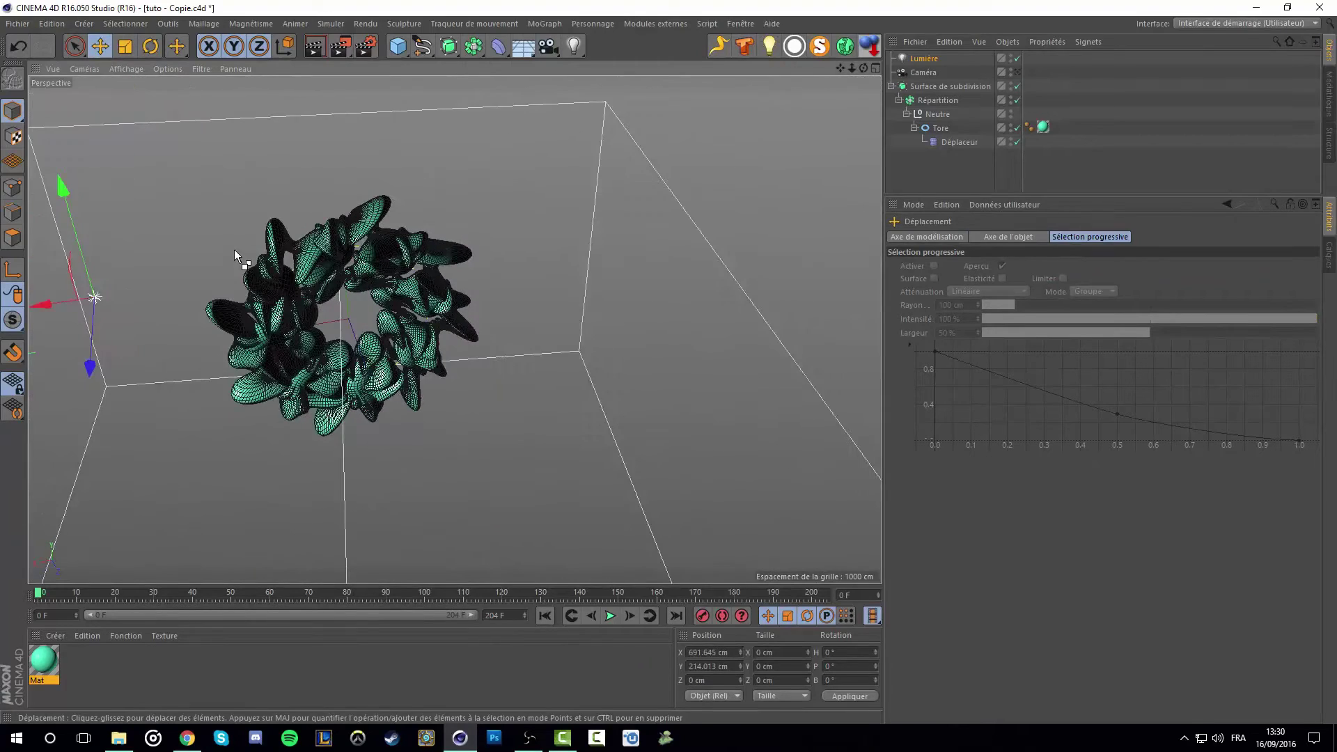
Step: Undo the light's last moves and reposition it in front of the flower at about Y 189 cm, Z 1105 cm
{"action": "key", "text": "ctrl+z"}
{"action": "left_click_drag", "start_coordinate": [371, 378], "coordinate": [406, 360]}
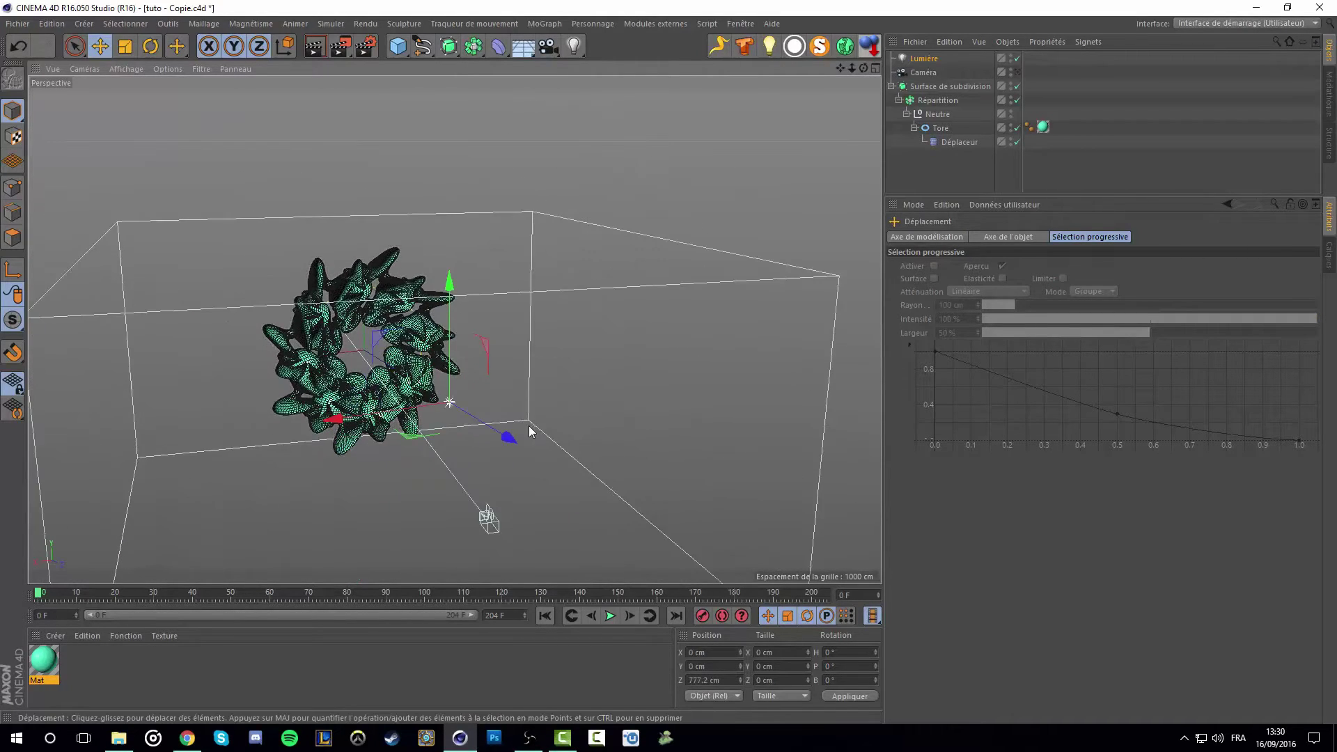
{"action": "left_click_drag", "start_coordinate": [513, 440], "coordinate": [570, 475]}
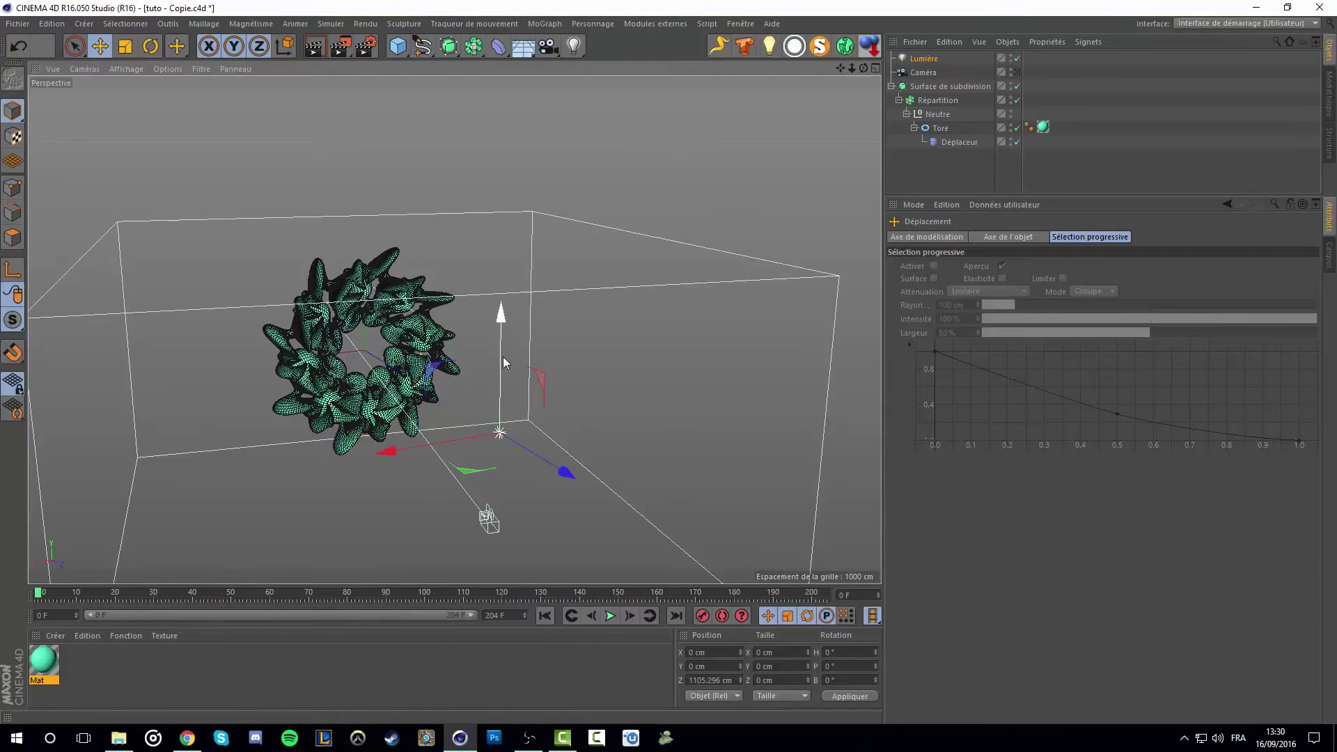
{"action": "left_click_drag", "start_coordinate": [503, 357], "coordinate": [508, 293]}
{"action": "left_click_drag", "start_coordinate": [390, 327], "coordinate": [352, 265], "text": "alt"}
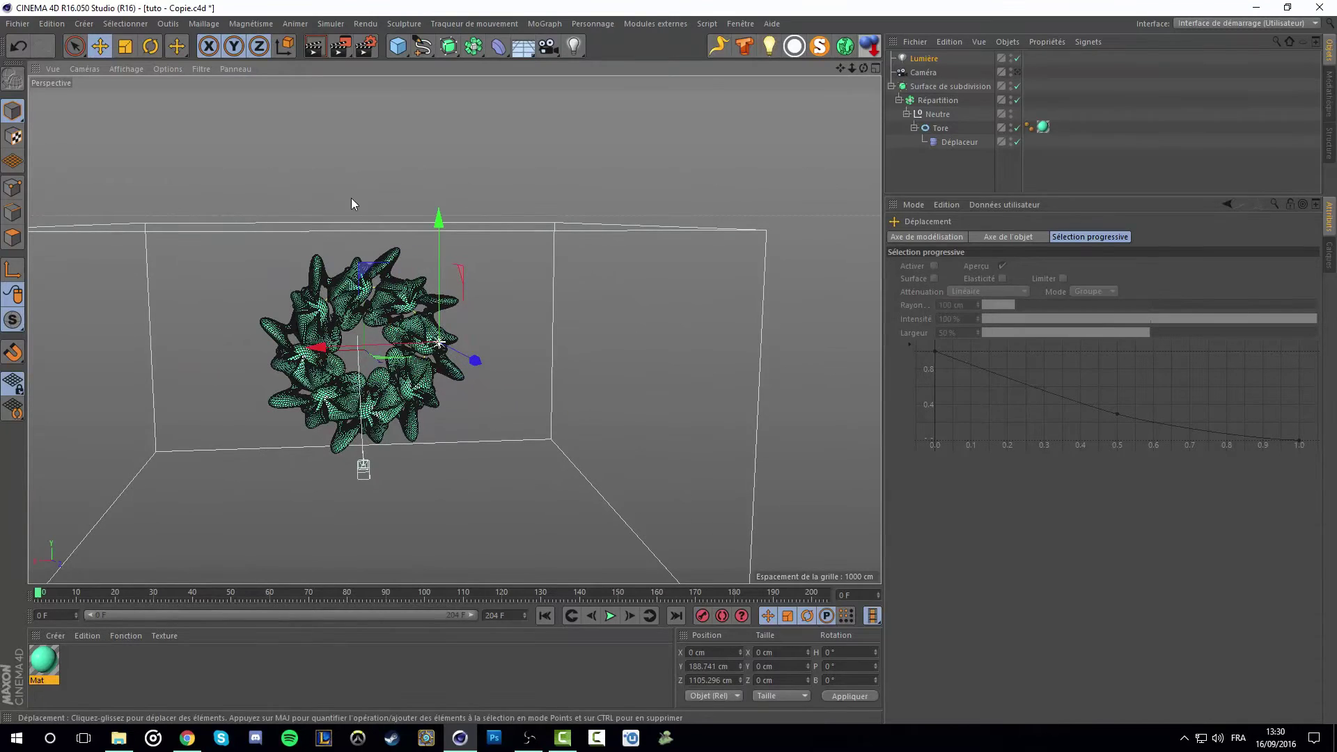
Step: Check the global illumination and ambient occlusion effects in the render settings
{"action": "left_click", "coordinate": [365, 46]}
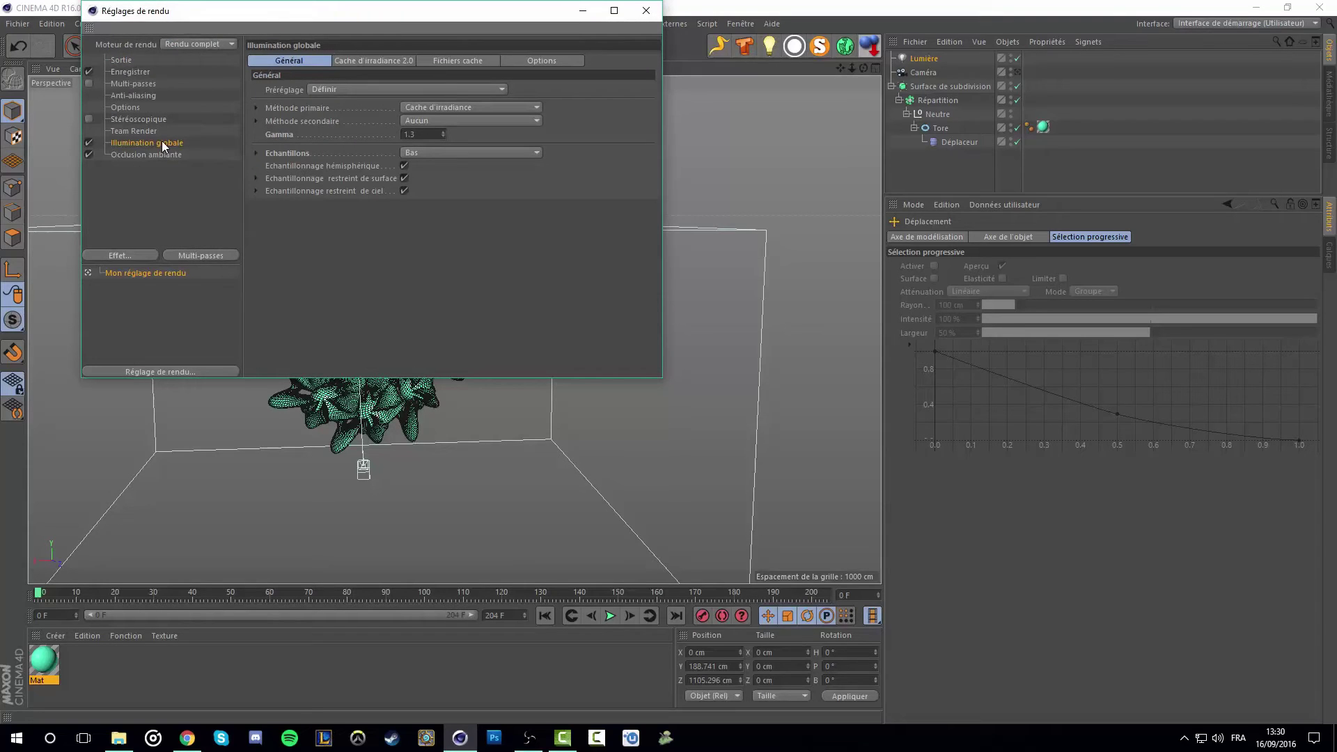
{"action": "left_click", "coordinate": [175, 156]}
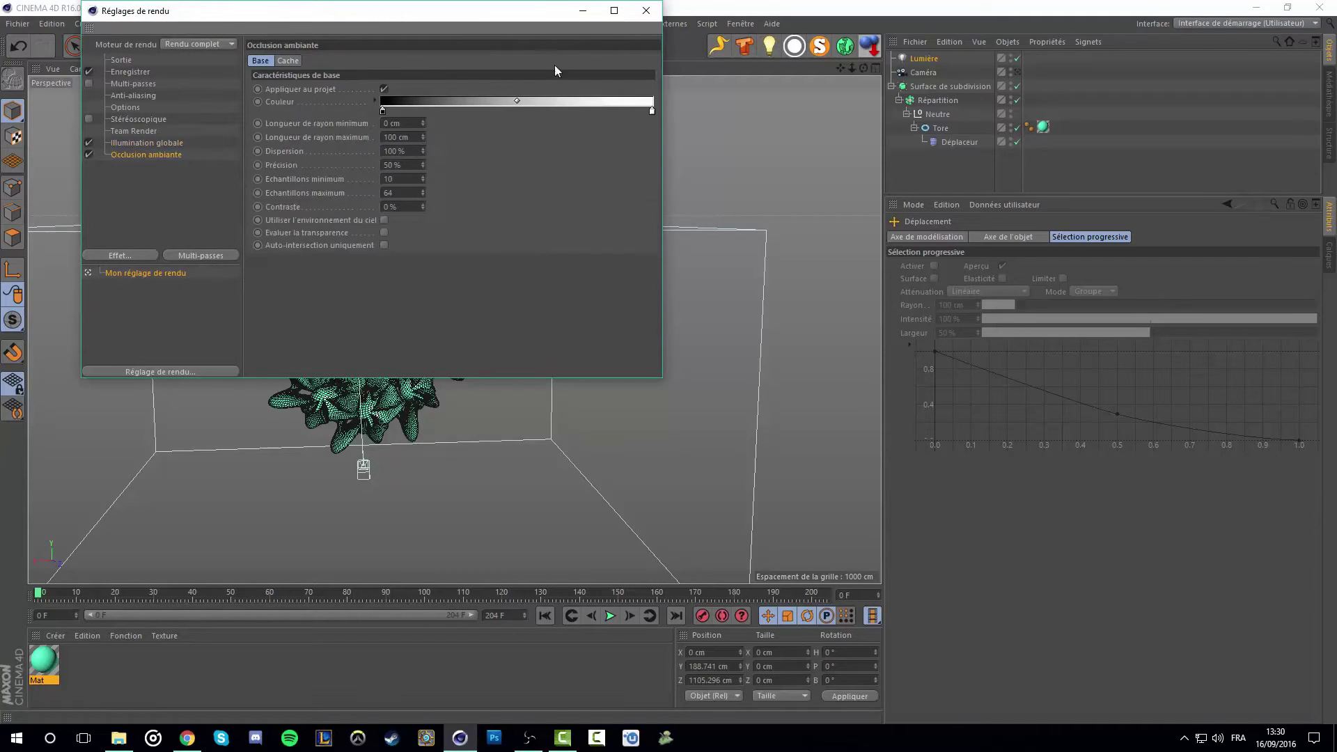
{"action": "left_click", "coordinate": [645, 10]}
Step: Look through the parallel camera and render a preview of the lit flower in the viewport
{"action": "left_click", "coordinate": [1018, 72]}
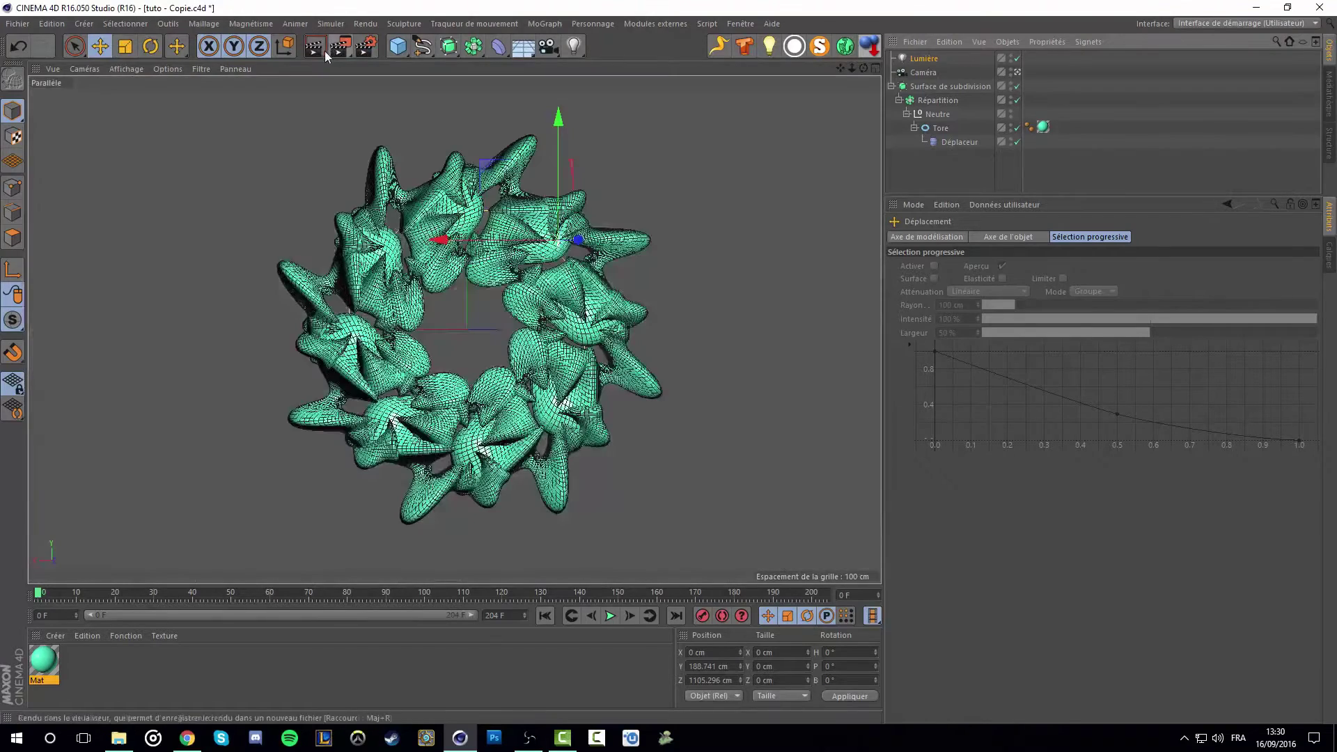
{"action": "left_click", "coordinate": [319, 49]}
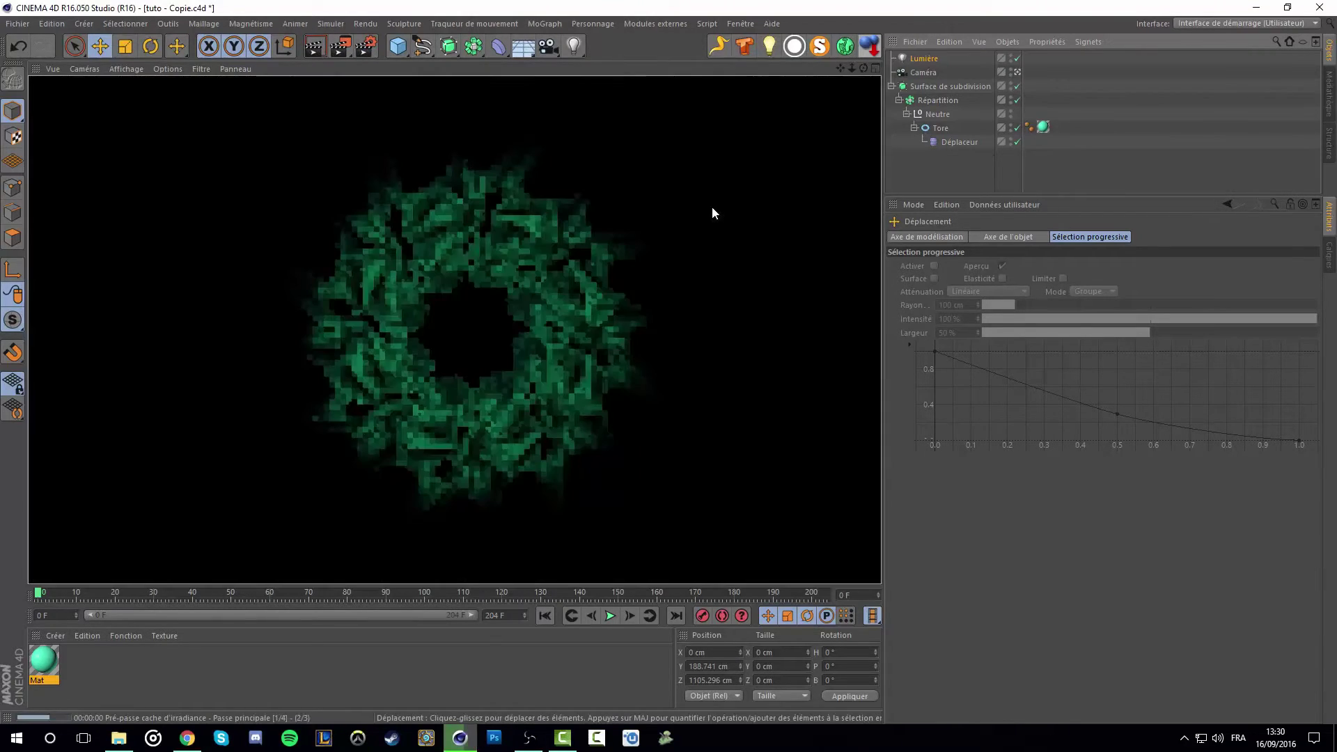